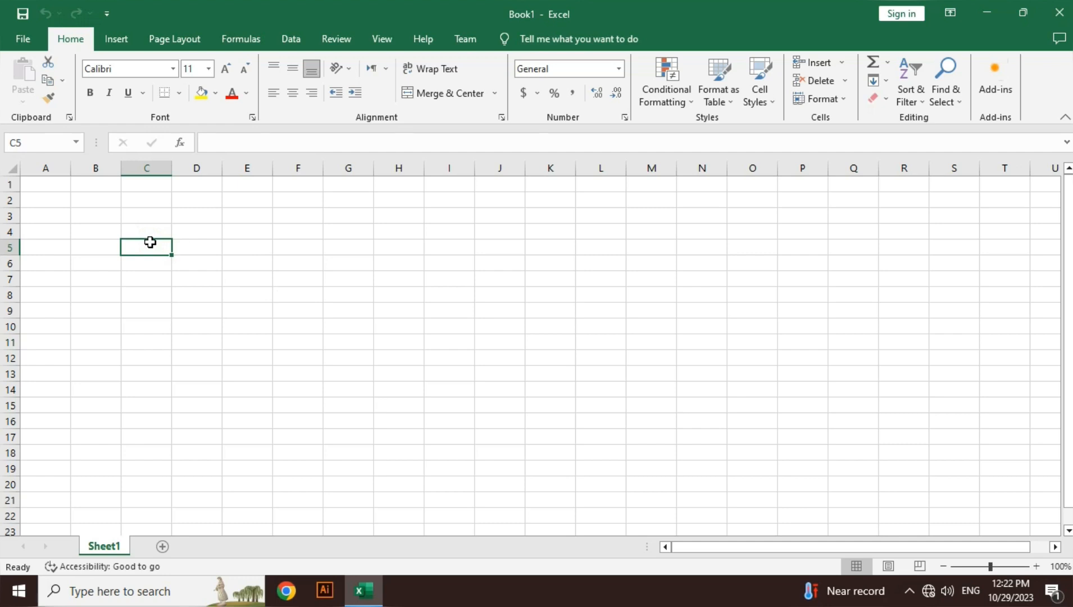
- Merge and center cells B3:B4, and fill the merged format across rows 3 and 4 through column M
{"action": "key", "text": "Left"}
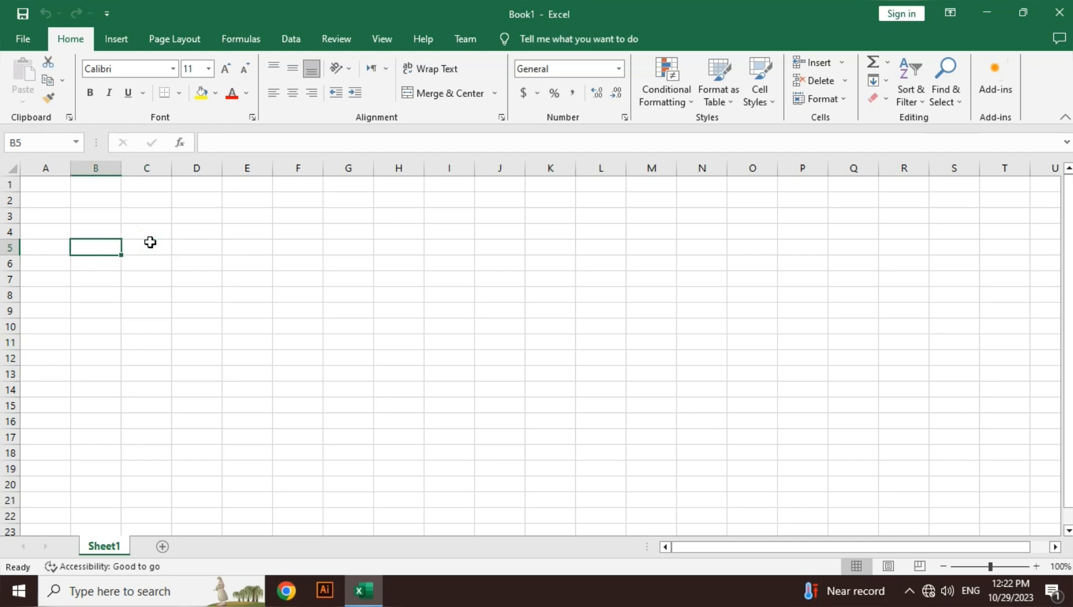
{"action": "key", "text": "Up"}
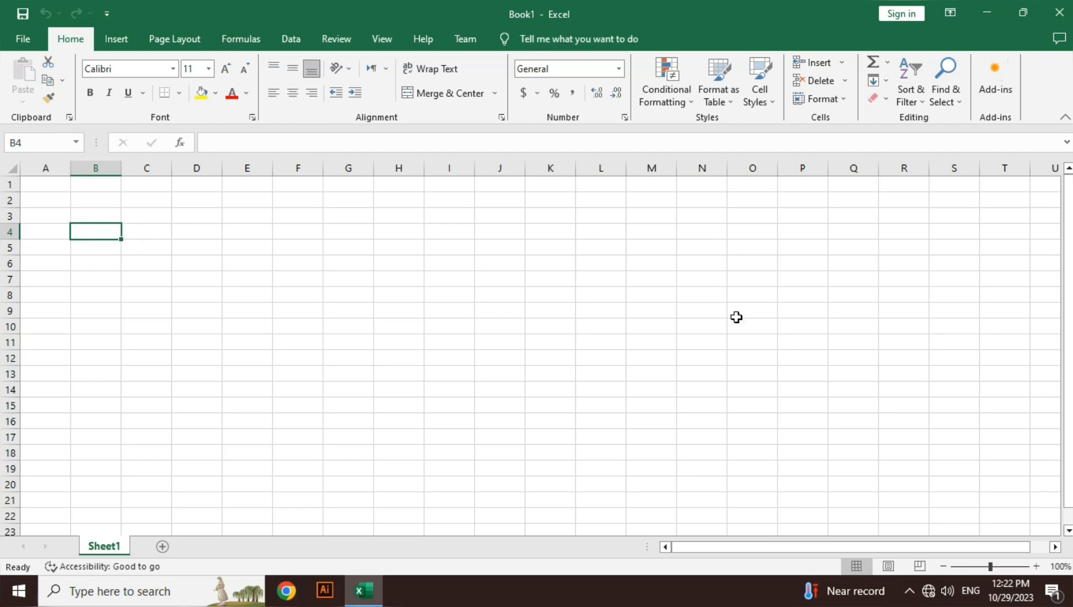
{"action": "scroll", "coordinate": [302, 263], "scroll_direction": "up", "scroll_amount": 4, "text": "ctrl"}
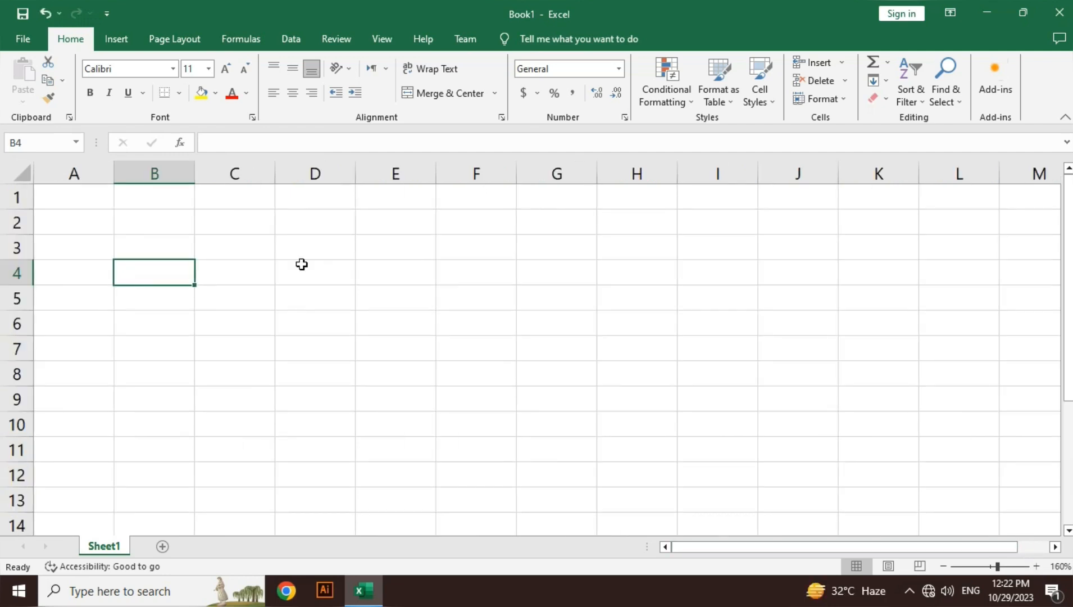
{"action": "key", "text": "Up"}
{"action": "key", "text": "shift+Down"}
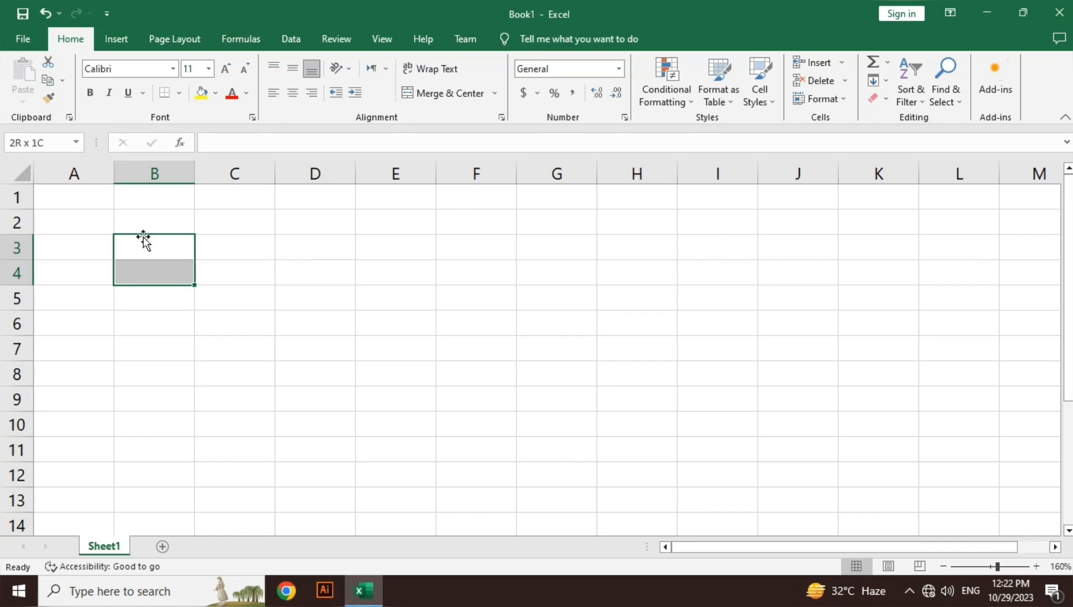
{"action": "left_click", "coordinate": [450, 90]}
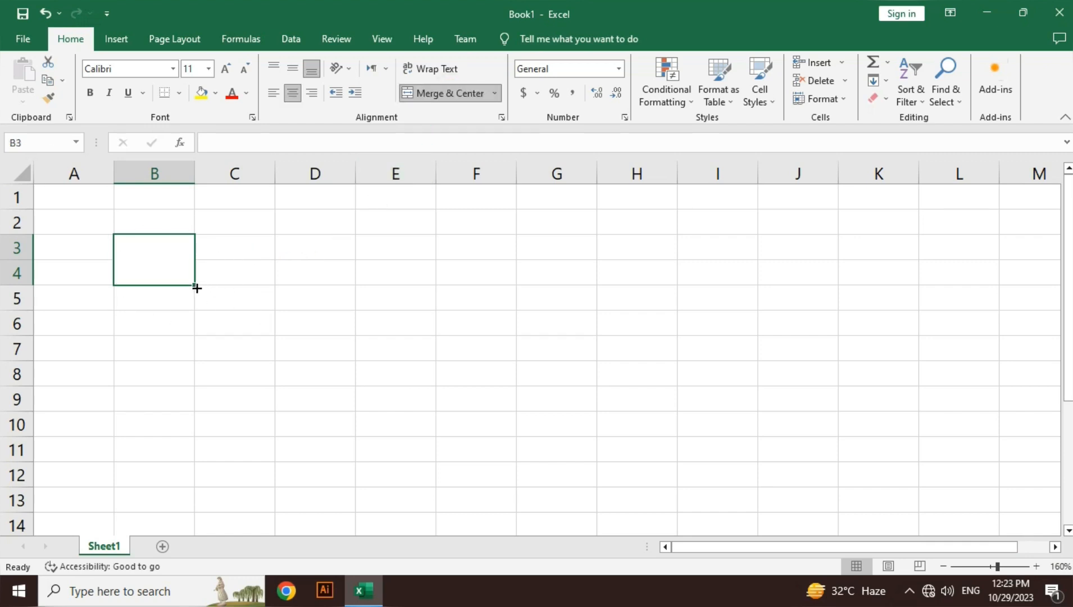
{"action": "left_click_drag", "start_coordinate": [196, 288], "coordinate": [1044, 329]}
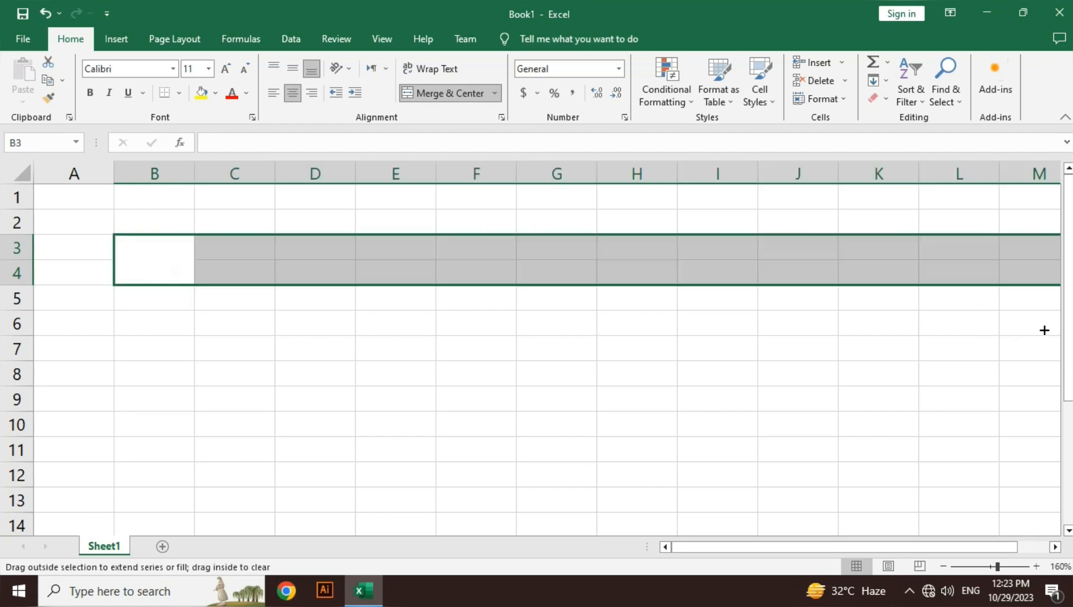
- Enter the header "Emp no" in merged cell B3, with a line break between the two words
{"action": "left_click", "coordinate": [151, 275]}
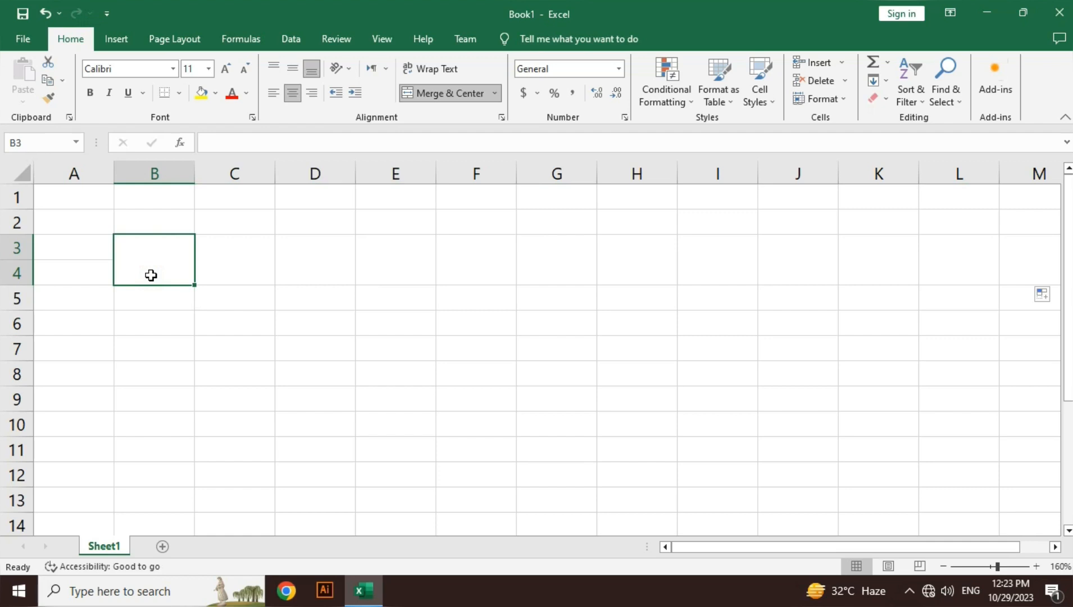
{"action": "type", "text": "Emp"}
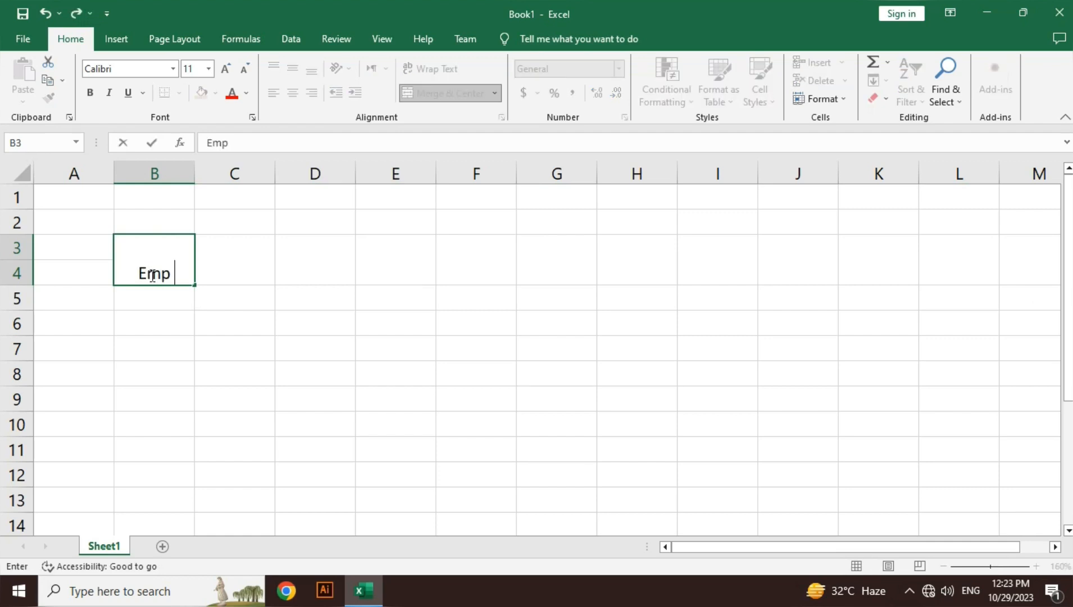
{"action": "key", "text": "alt+Return"}
{"action": "type", "text": "no"}
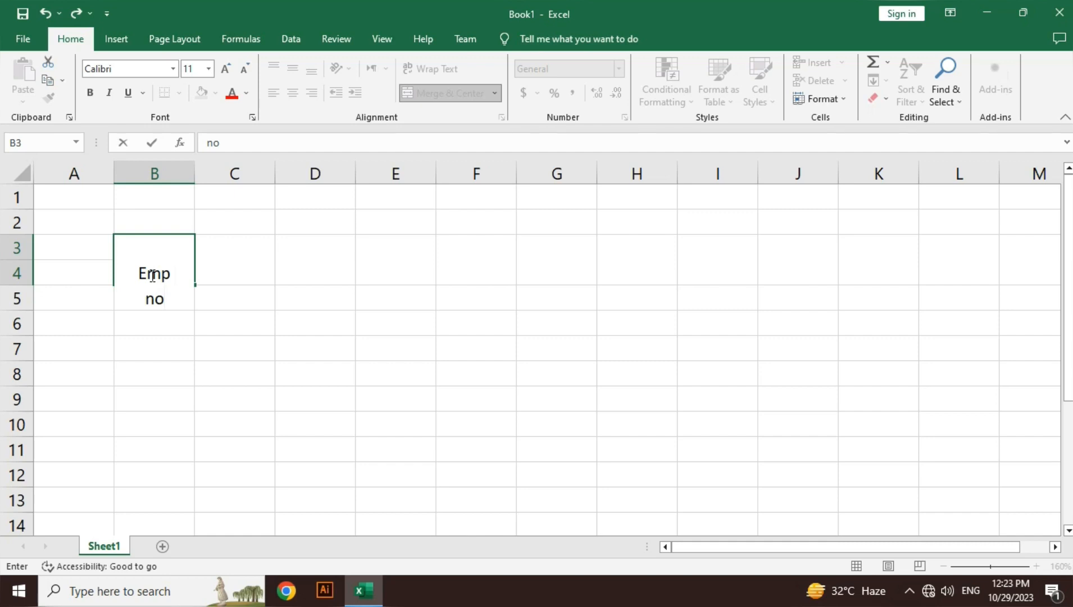
{"action": "key", "text": "ctrl+Return"}
{"action": "key", "text": "Return"}
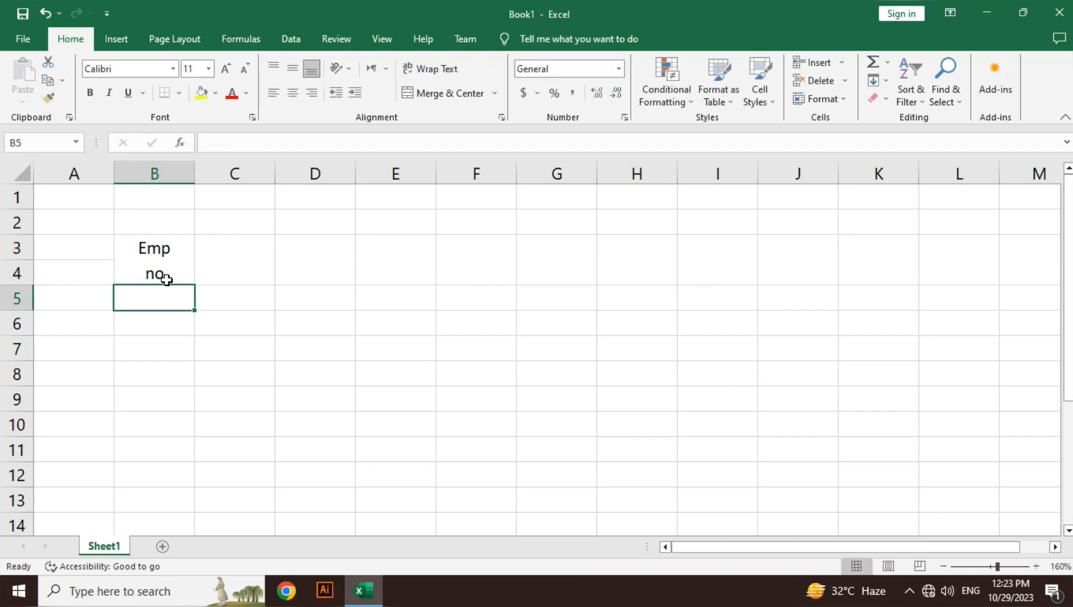
- Enter the header "Emp Name" on two lines in merged cell C3 and widen column C
{"action": "left_click", "coordinate": [228, 258]}
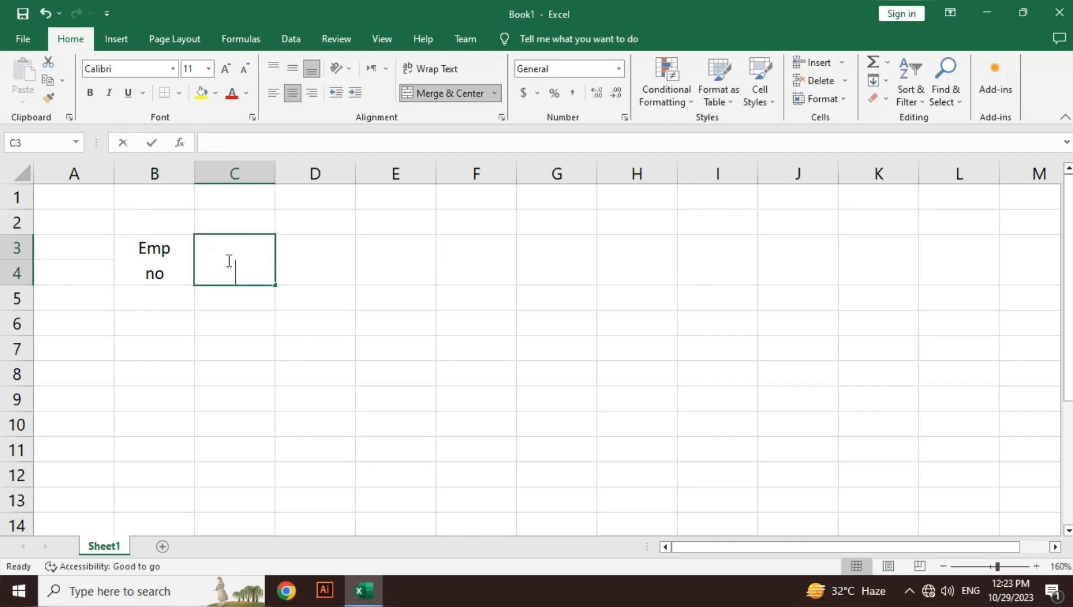
{"action": "type", "text": "Emp"}
{"action": "key", "text": "alt+Return"}
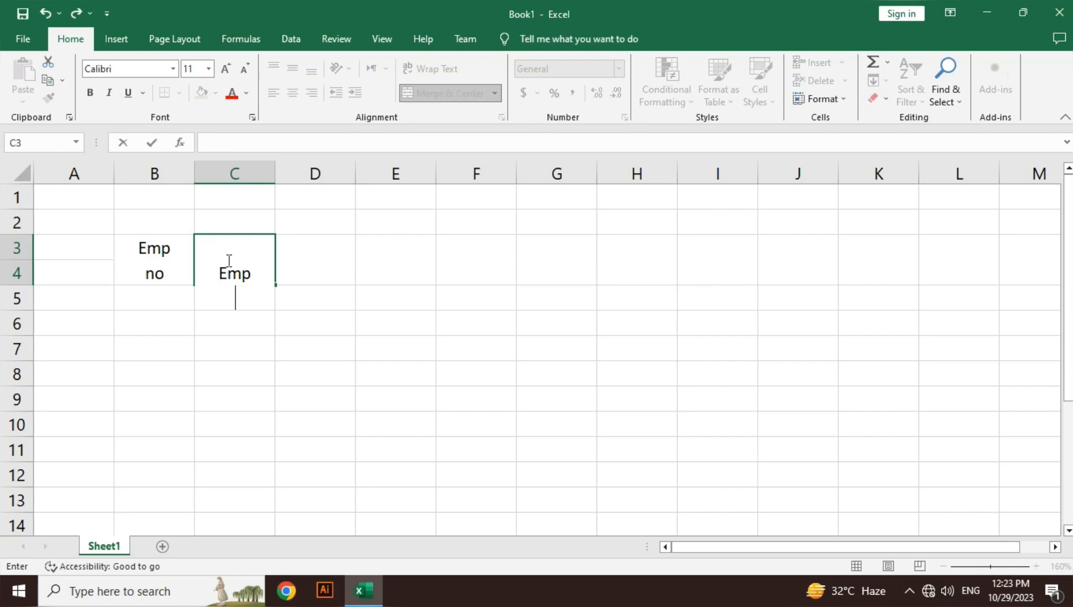
{"action": "type", "text": "Name"}
{"action": "key", "text": "Return"}
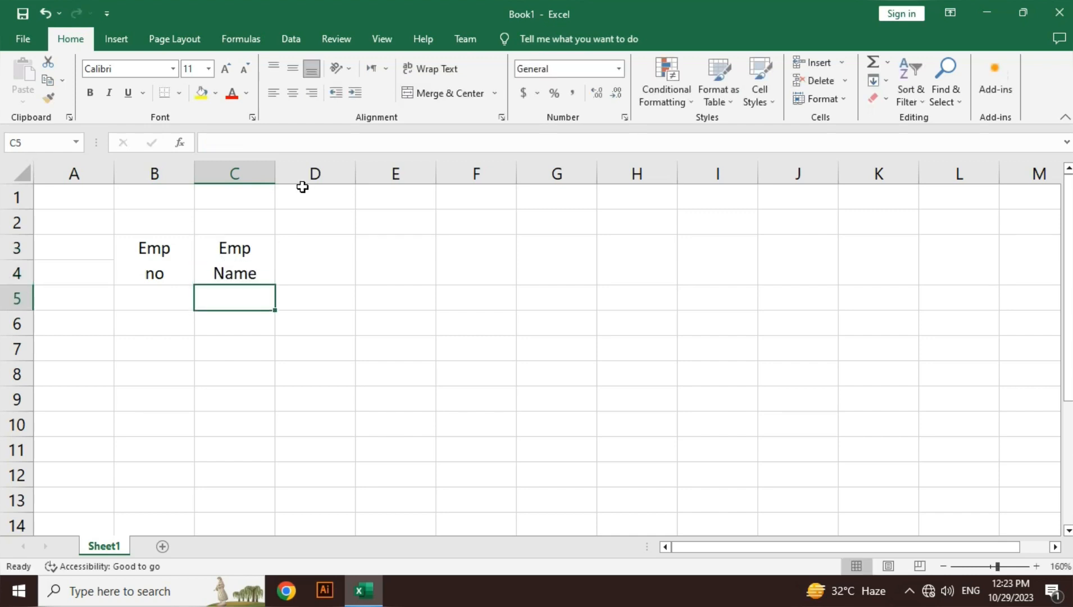
{"action": "left_click_drag", "start_coordinate": [272, 175], "coordinate": [310, 175]}
- Enter the header "Basic" in merged cell D3
{"action": "left_click", "coordinate": [364, 259]}
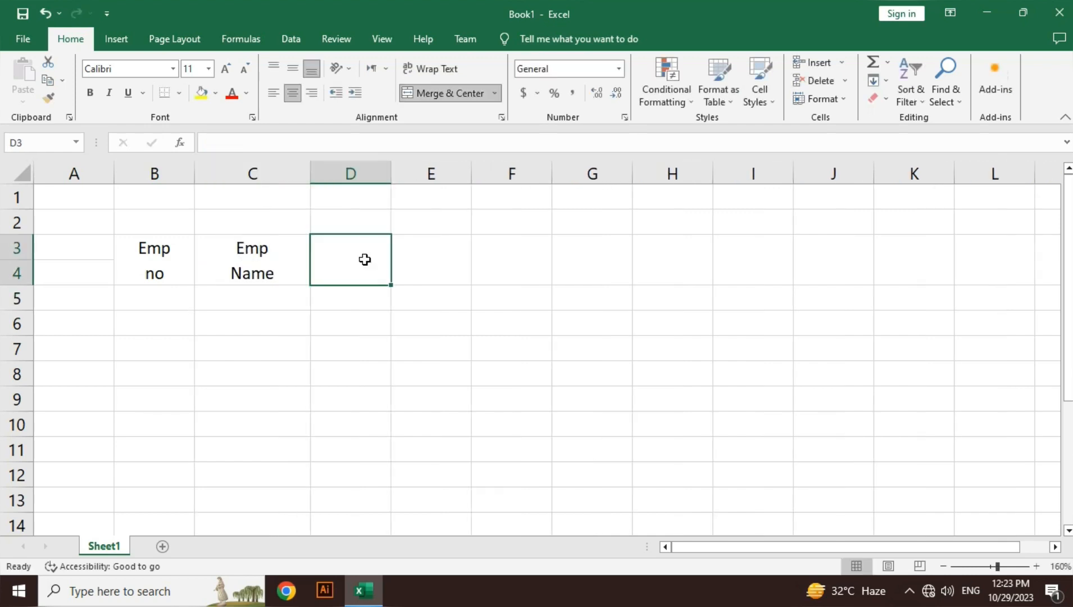
{"action": "type", "text": "Basic"}
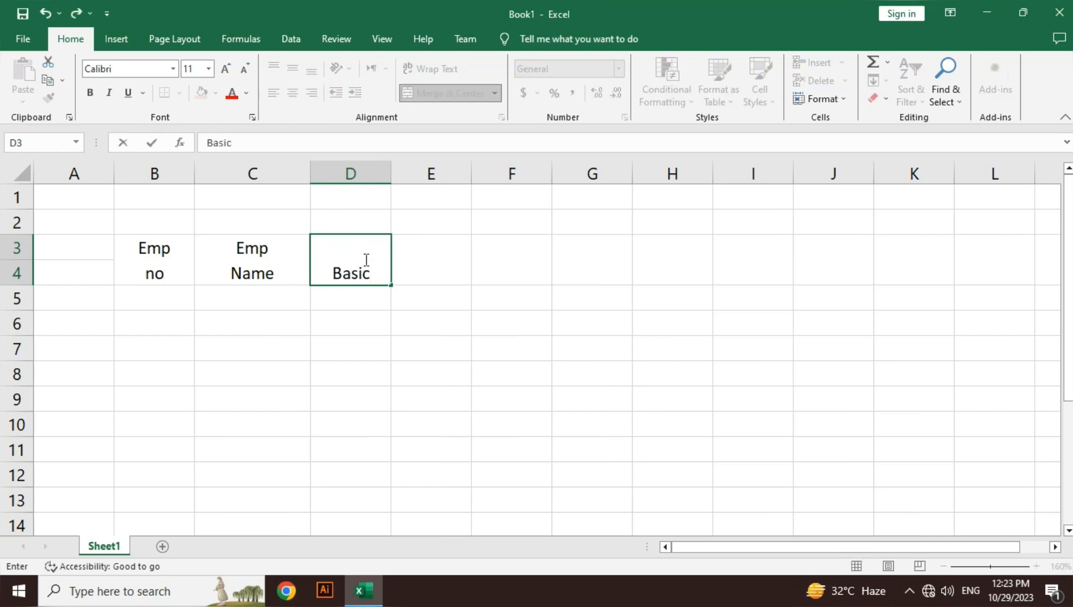
{"action": "key", "text": "Return"}
{"action": "left_click", "coordinate": [365, 259]}
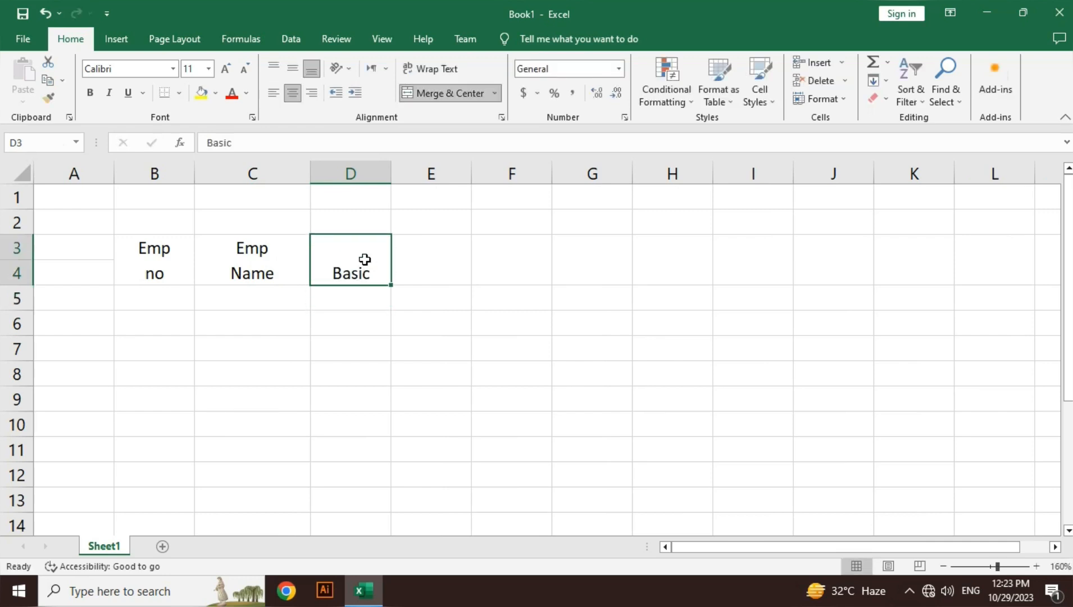
- Copy the wrapped two-line "Emp Name" header from C3 across the header row through column M
{"action": "key", "text": "Left"}
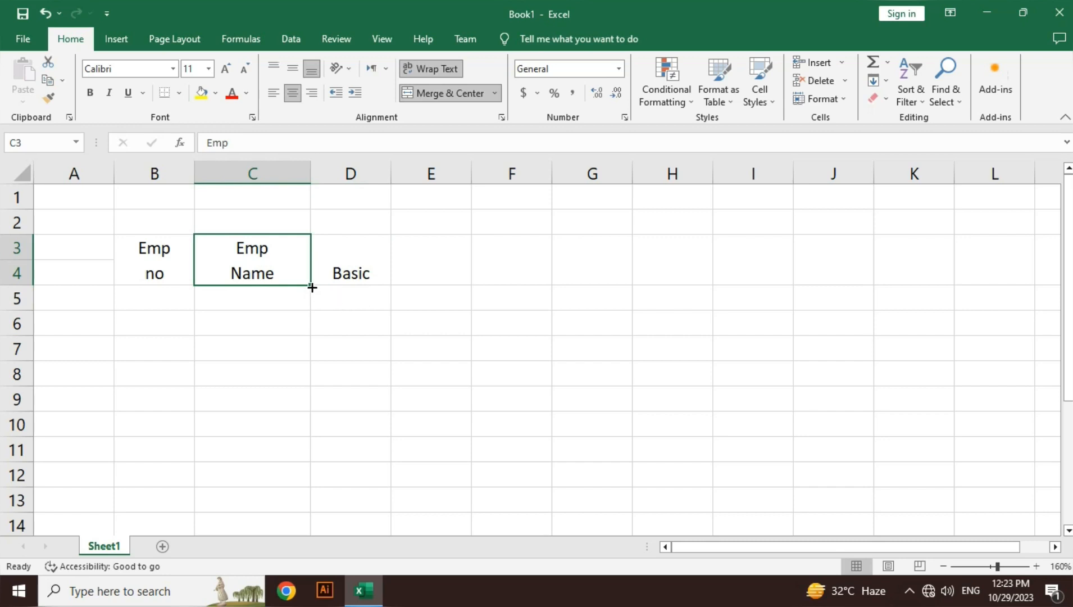
{"action": "left_click_drag", "start_coordinate": [312, 287], "coordinate": [980, 276]}
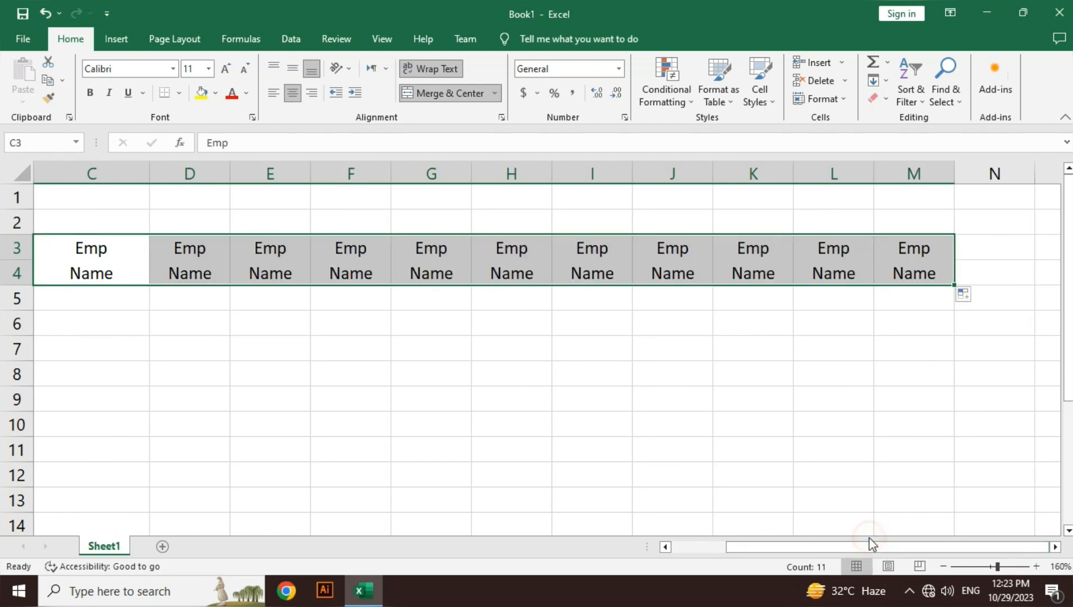
{"action": "left_click_drag", "start_coordinate": [869, 544], "coordinate": [816, 545]}
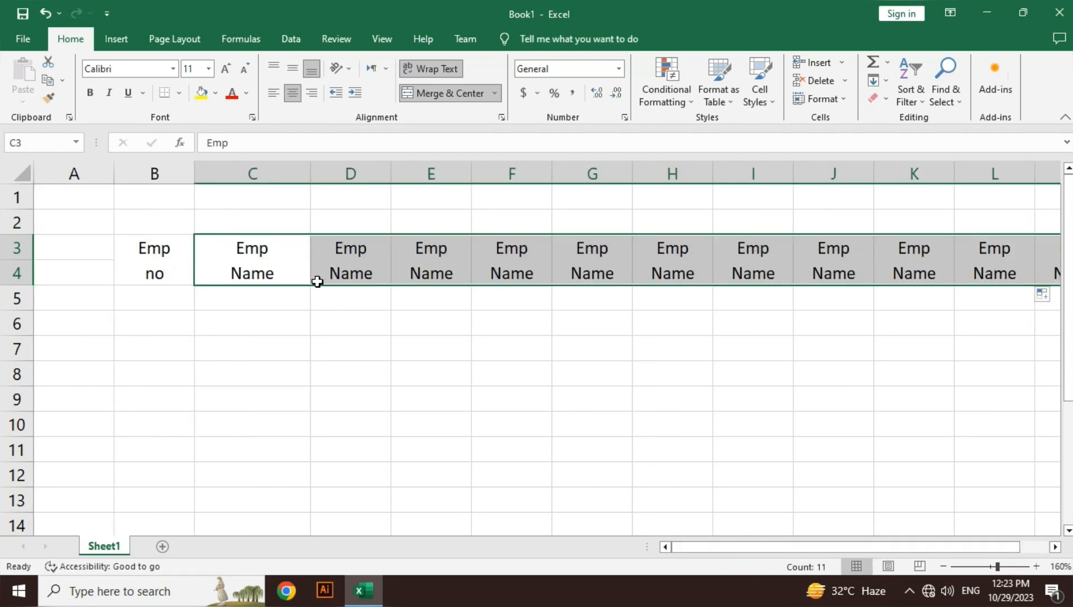
{"action": "left_click", "coordinate": [288, 268]}
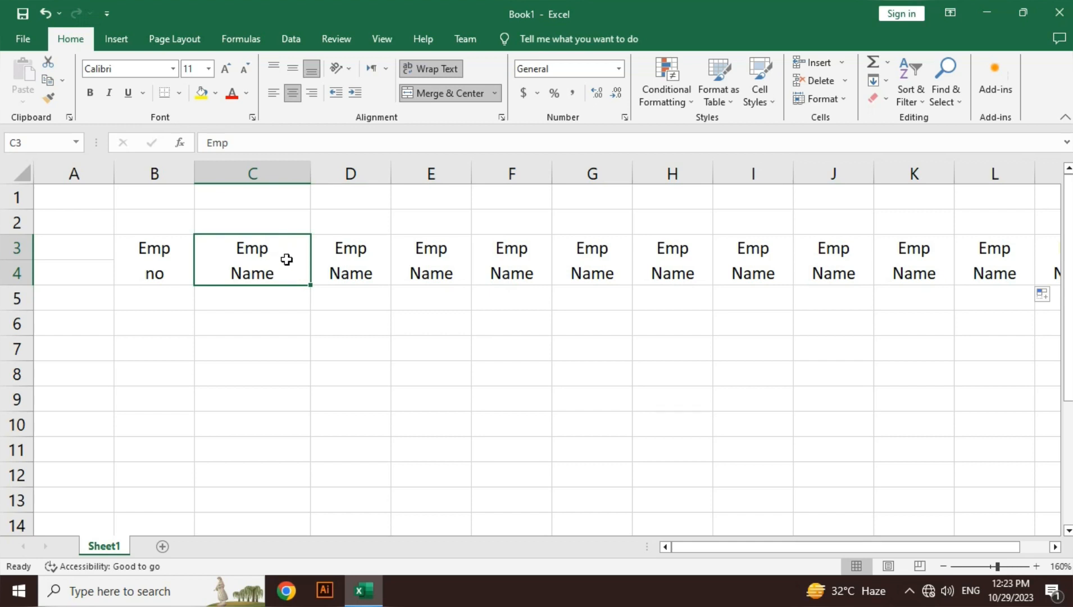
- Replace the copied header text in D3 with "Basic salary"
{"action": "double_click", "coordinate": [350, 265]}
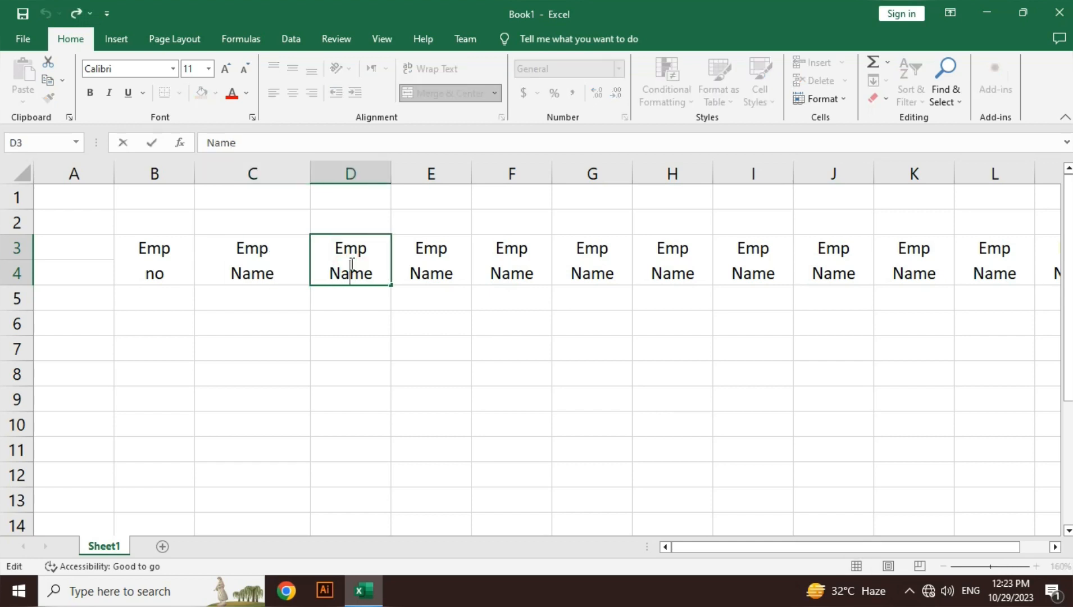
{"action": "key", "text": "Right"}
{"action": "key", "text": "Right"}
{"action": "key", "text": "BackSpace"}
{"action": "key", "text": "BackSpace"}
{"action": "key", "text": "BackSpace"}
{"action": "key", "text": "BackSpace"}
{"action": "key", "text": "BackSpace"}
{"action": "key", "text": "BackSpace"}
{"action": "key", "text": "BackSpace"}
{"action": "key", "text": "BackSpace"}
{"action": "type", "text": "Basic salaer"}
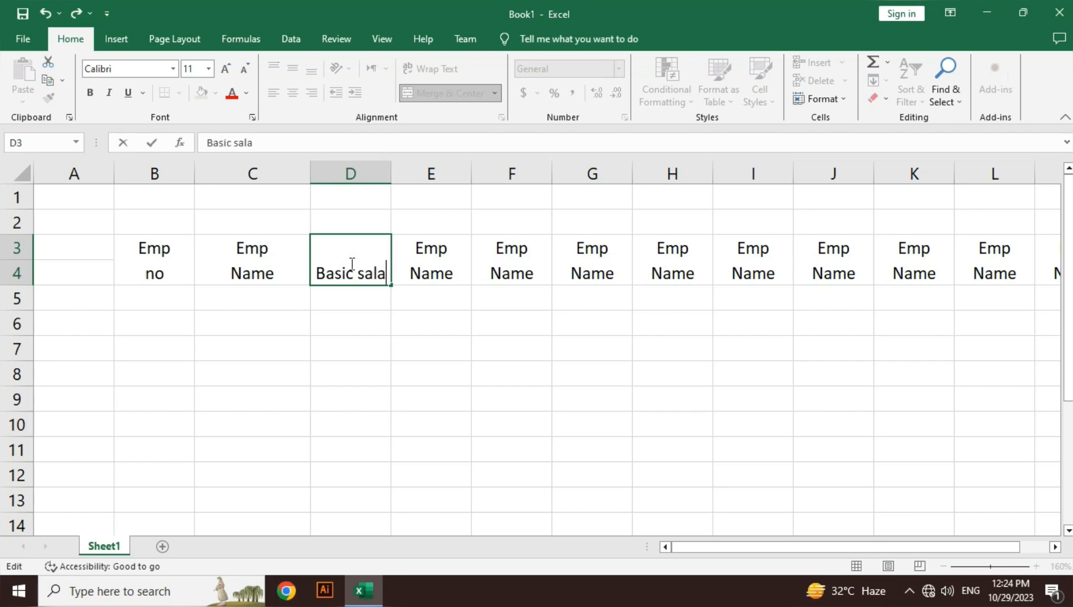
{"action": "key", "text": "BackSpace"}
{"action": "key", "text": "BackSpace"}
{"action": "type", "text": "ry"}
{"action": "key", "text": "Return"}
{"action": "key", "text": "Up"}
{"action": "key", "text": "Right"}
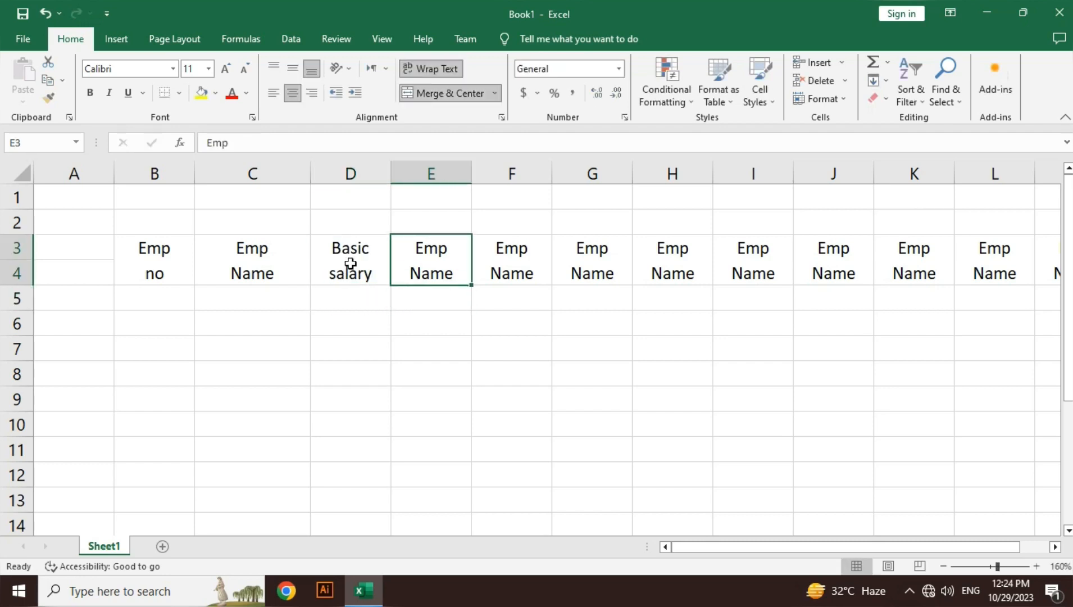
- Replace the copied headers in E3 and F3 with "House Rent" and "Medical Allowance"
{"action": "type", "text": "House"}
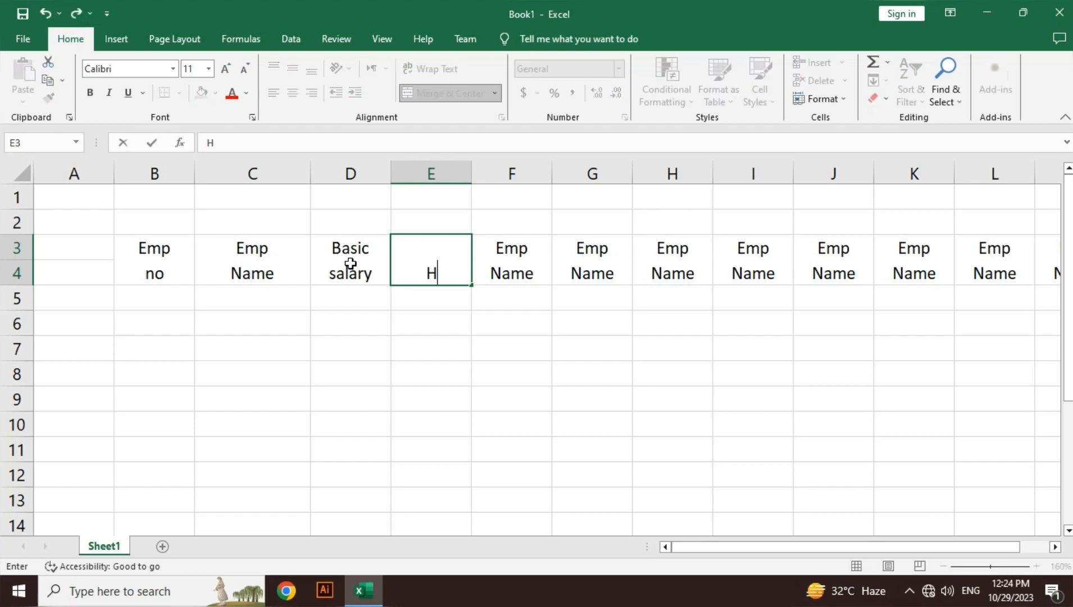
{"action": "type", "text": " re"}
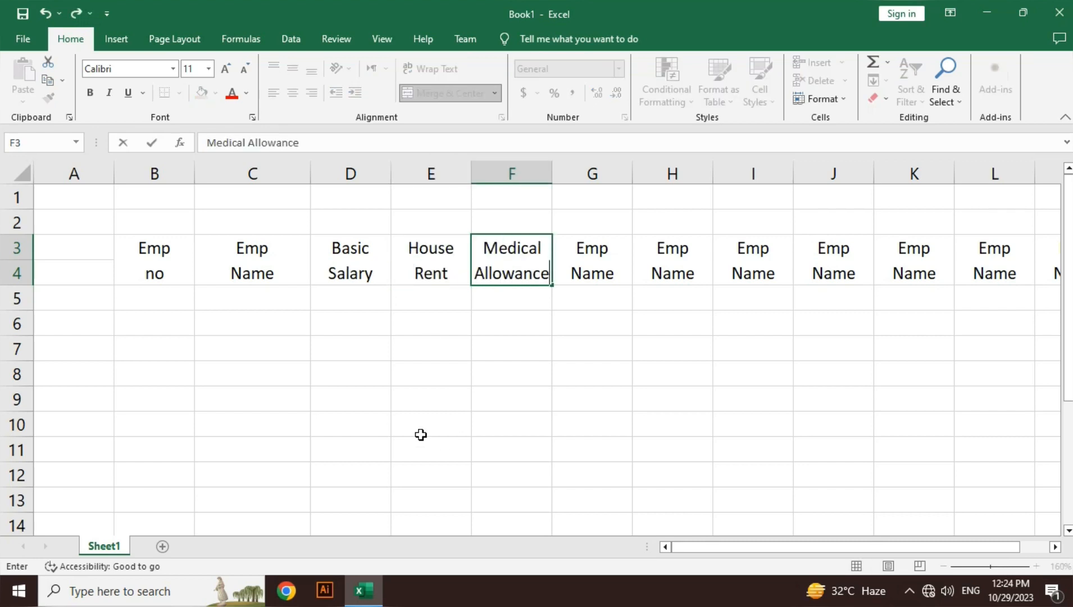
{"action": "key", "text": "Return"}
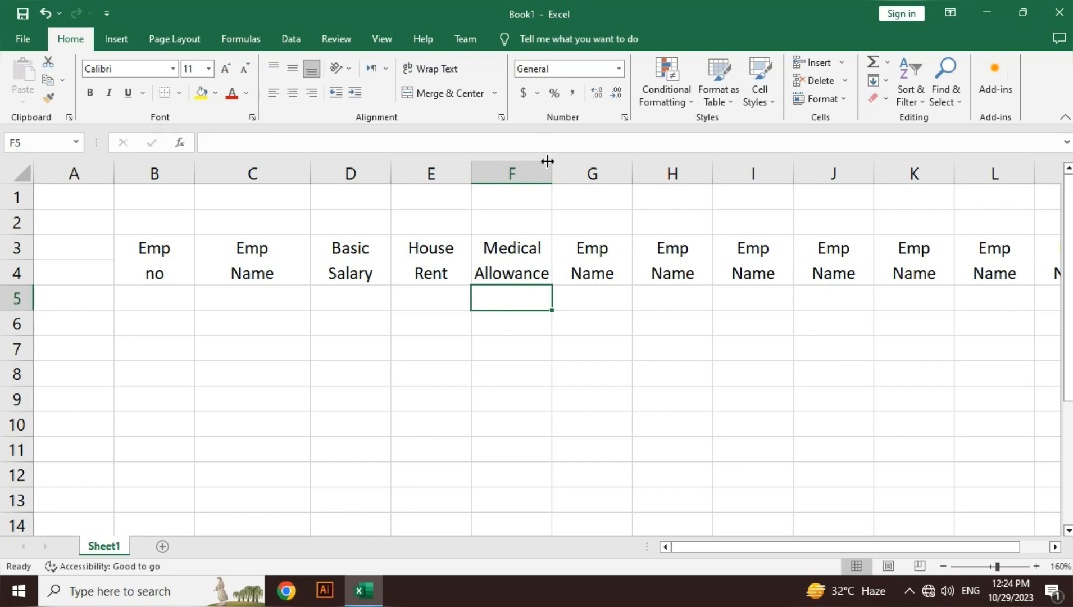
- Widen column F to give its header more room, and enter the header "Convance Allowance" in G3
{"action": "left_click_drag", "start_coordinate": [548, 171], "coordinate": [576, 170]}
{"action": "left_click", "coordinate": [627, 262]}
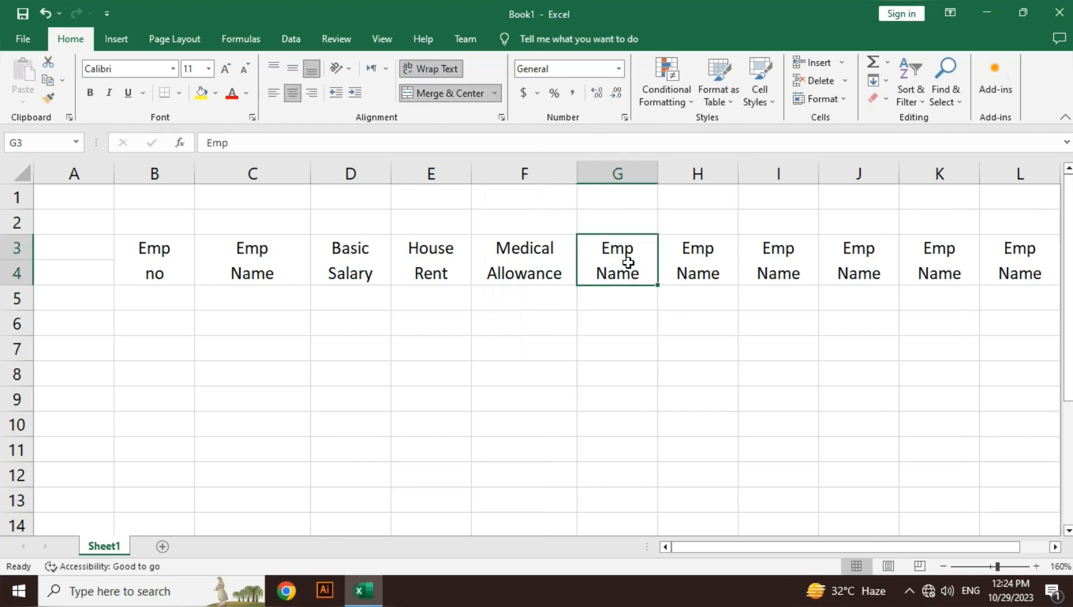
{"action": "type", "text": "Convance Allowance"}
{"action": "key", "text": "Tab"}
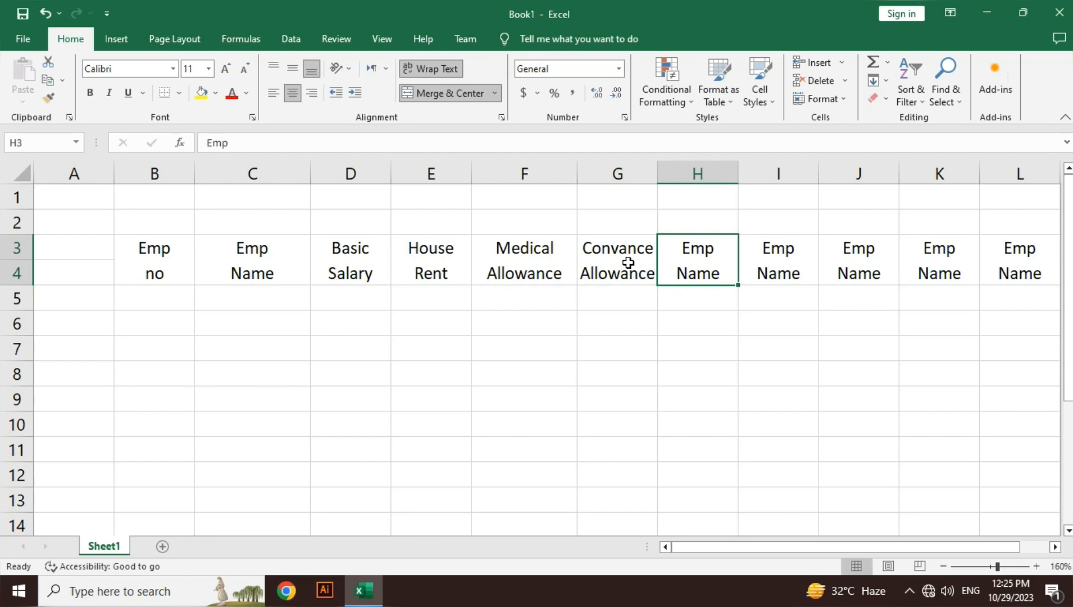
- Highlight the allowance headers in E3:I3, and enter the header "Gross Salary" in J3
{"action": "left_click_drag", "start_coordinate": [431, 253], "coordinate": [828, 254]}
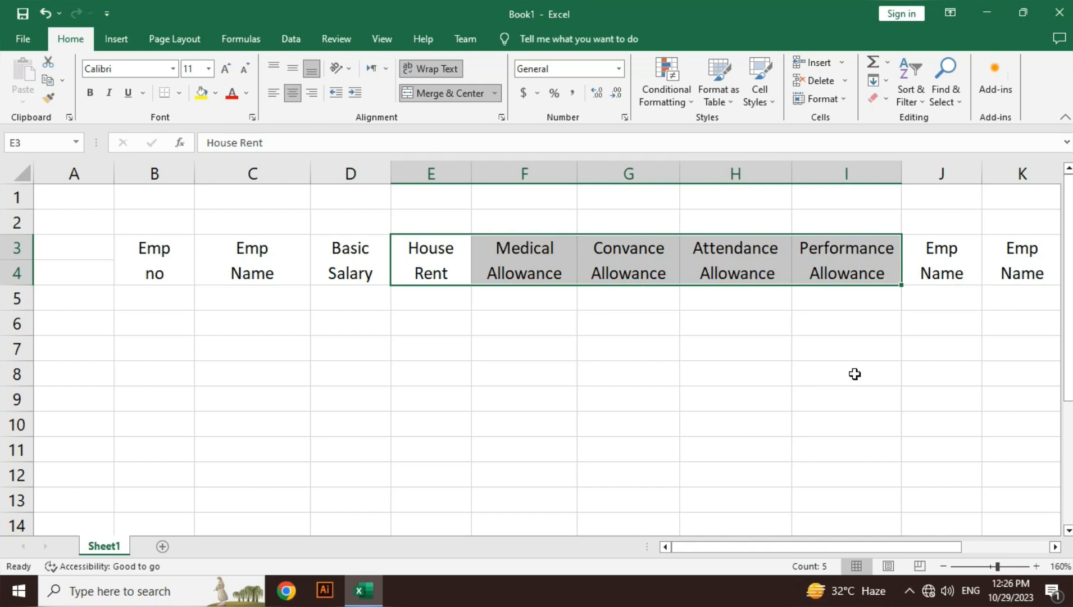
{"action": "left_click", "coordinate": [944, 254]}
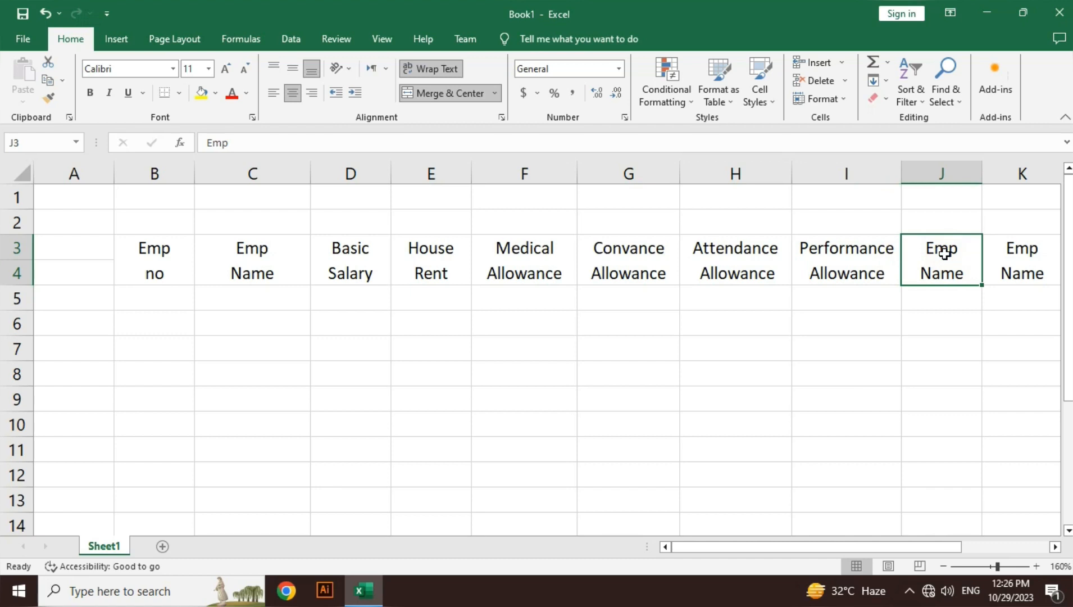
{"action": "type", "text": "Gross Salary"}
{"action": "key", "text": "Tab"}
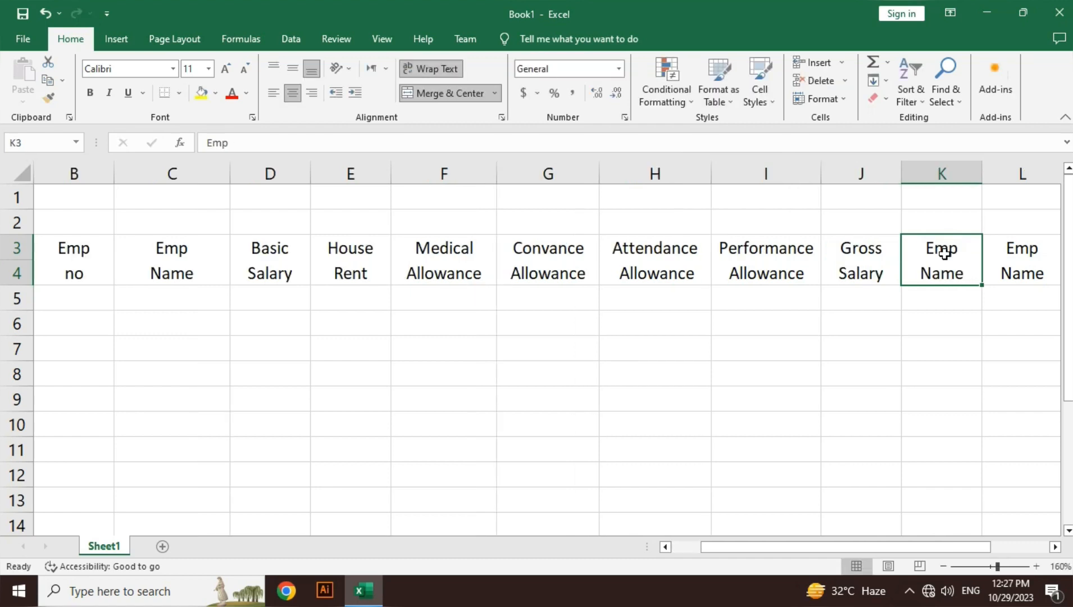
- Enter the header "Loan" in K3 and the header "Net Salary" in L3
{"action": "type", "text": "Loan"}
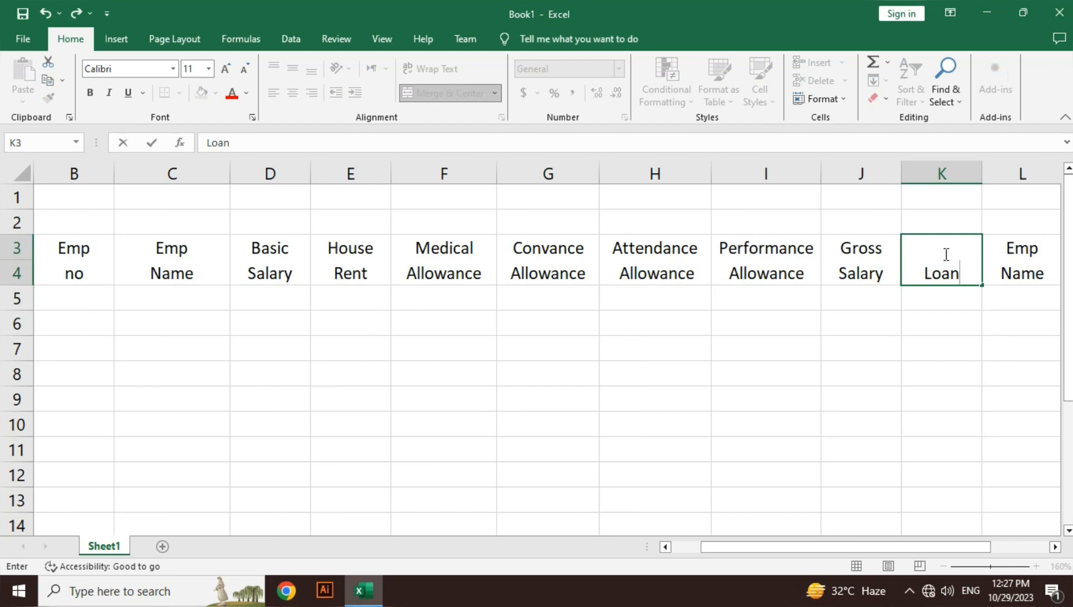
{"action": "key", "text": "Return"}
{"action": "key", "text": "Up"}
{"action": "key", "text": "Right"}
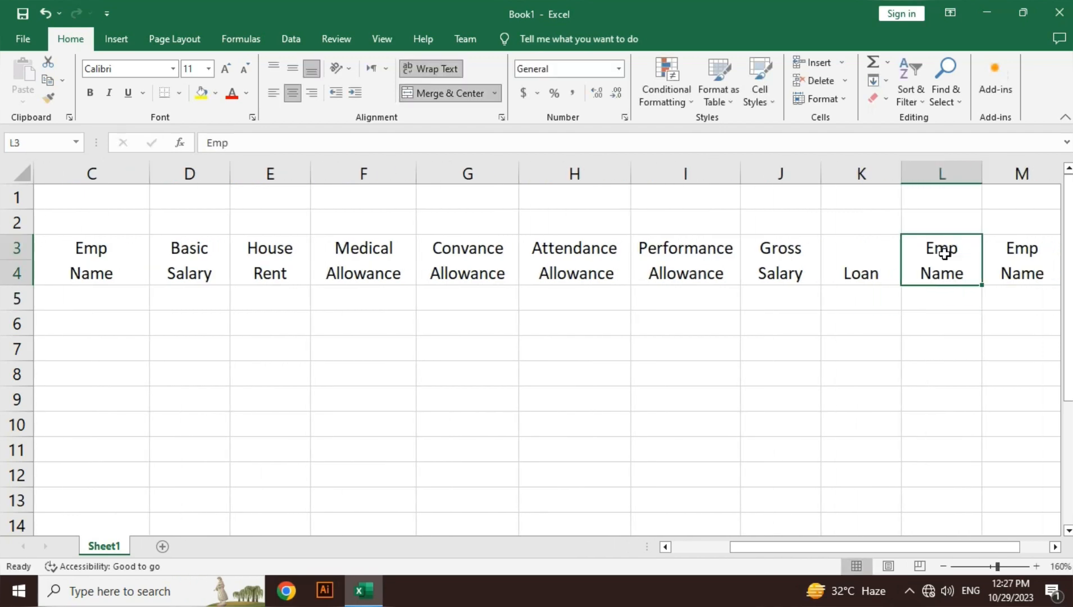
{"action": "type", "text": "Net Salary"}
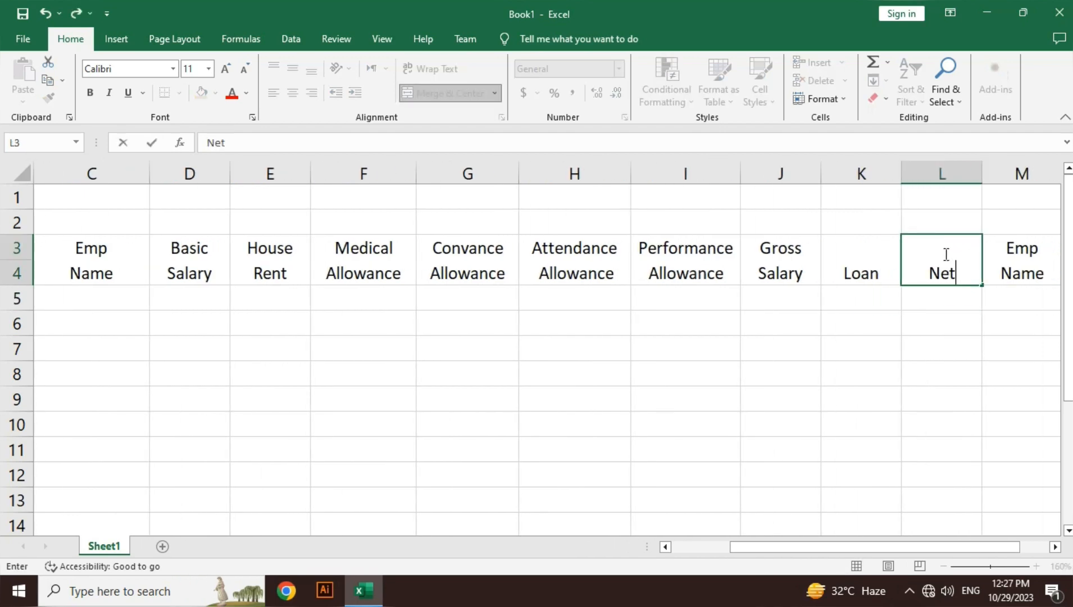
{"action": "key", "text": "Return"}
{"action": "left_click", "coordinate": [944, 254]}
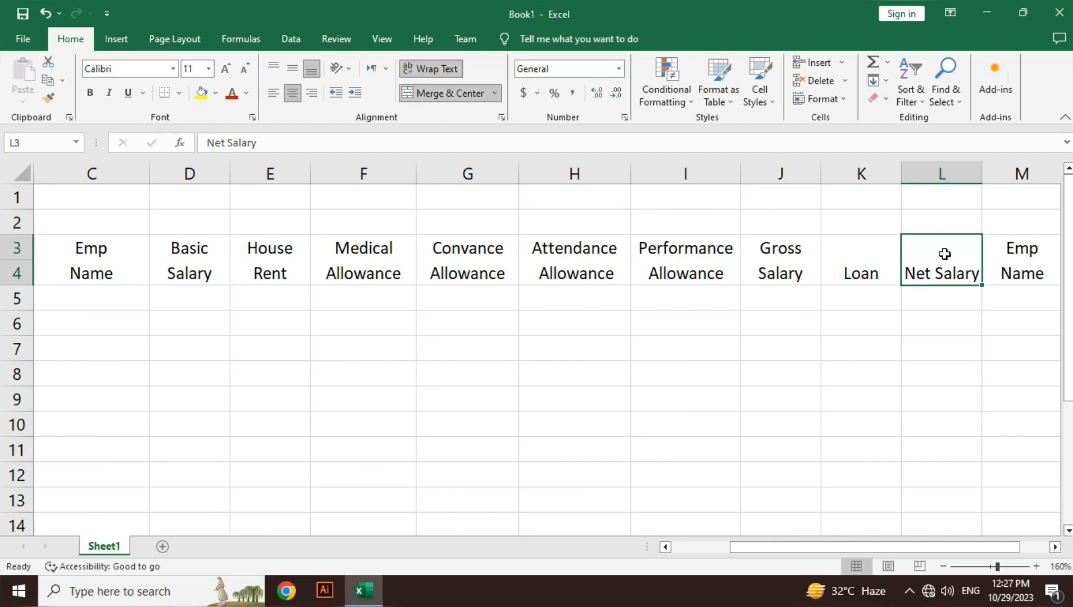
- Break the "Net Salary" header in L3 onto two lines, with "Net" above "Salary"
{"action": "key", "text": "F2"}
{"action": "key", "text": "Left"}
{"action": "key", "text": "Left"}
{"action": "key", "text": "Left"}
{"action": "key", "text": "Left"}
{"action": "key", "text": "Left"}
{"action": "key", "text": "Left"}
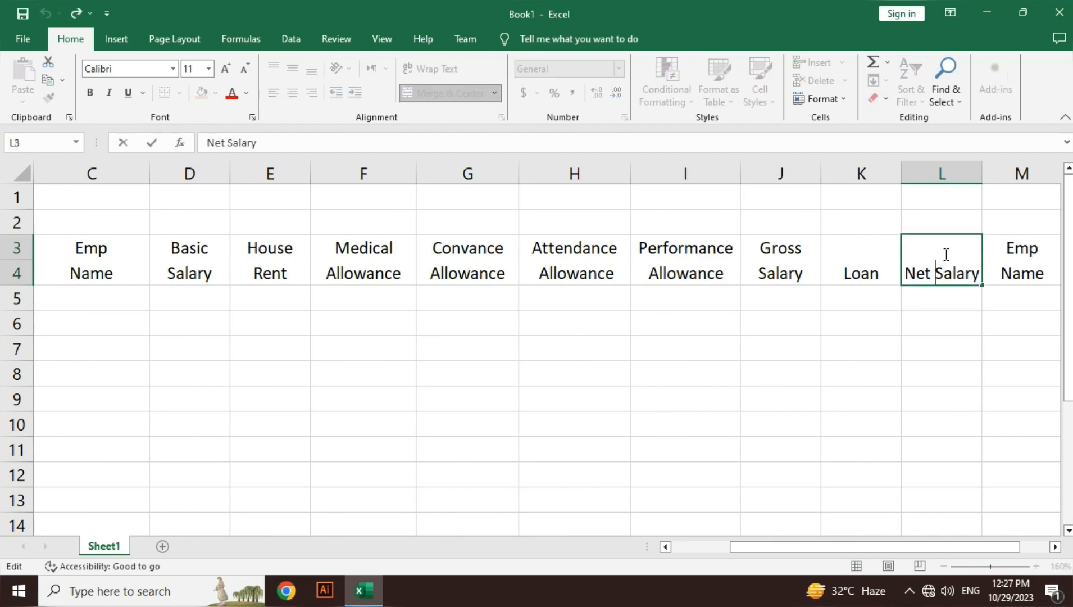
{"action": "key", "text": "BackSpace"}
{"action": "key", "text": "alt+Return"}
{"action": "key", "text": "Return"}
- Replace the copied header in M3 with "Per Day", split onto two lines
{"action": "key", "text": "Right"}
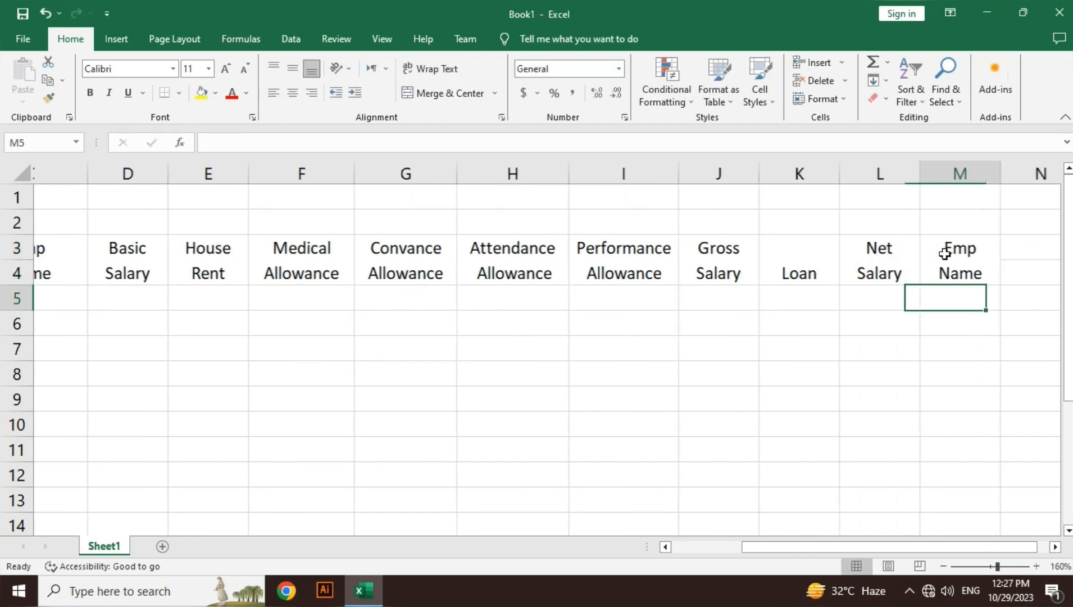
{"action": "key", "text": "Up"}
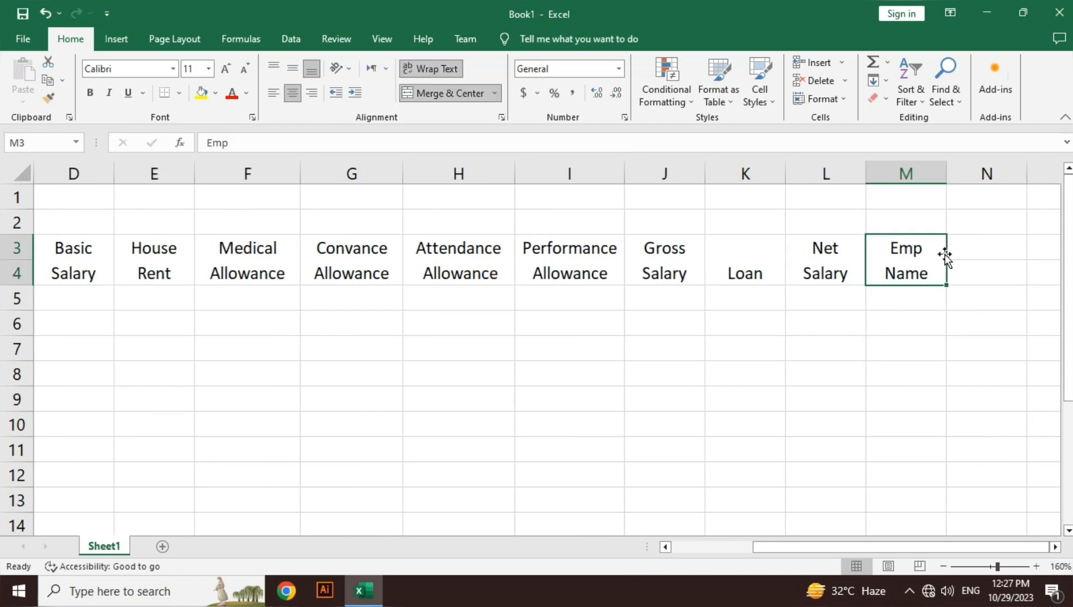
{"action": "type", "text": "Per "}
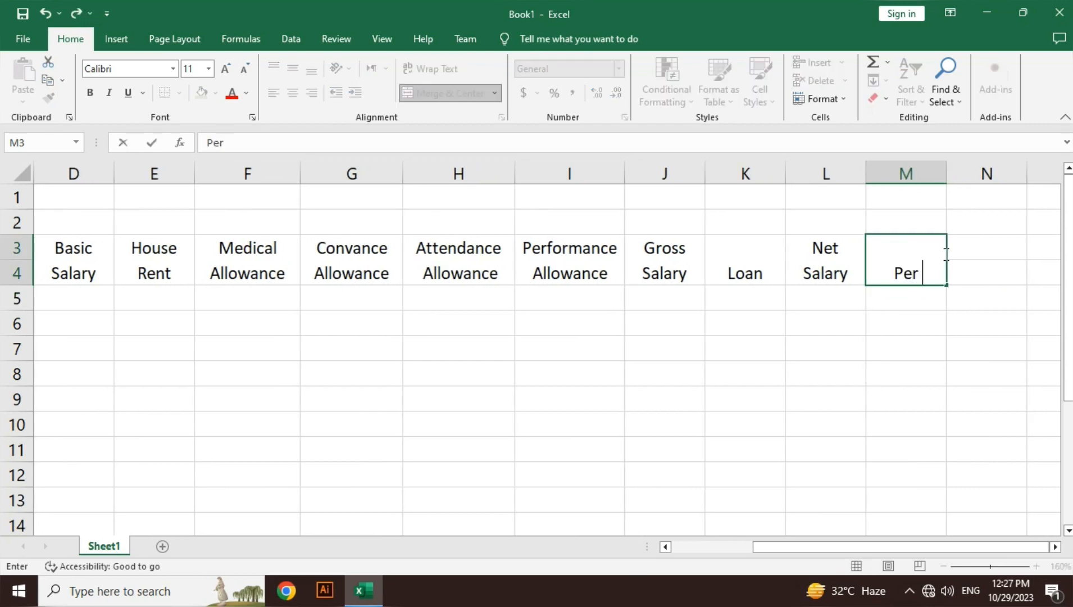
{"action": "type", "text": "Day"}
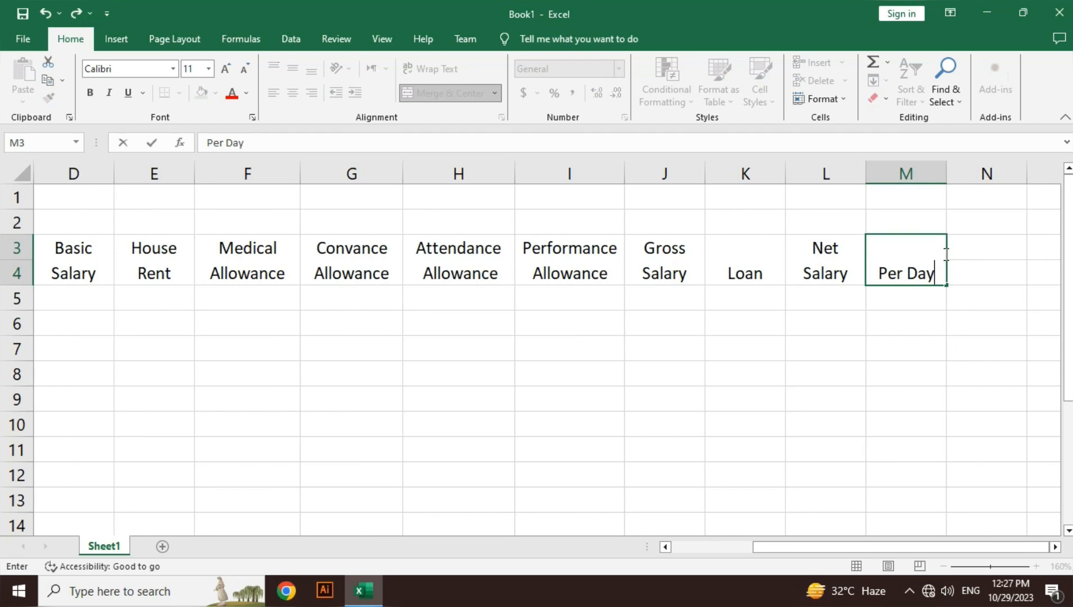
{"action": "key", "text": "F2"}
{"action": "key", "text": "Left"}
{"action": "key", "text": "Left"}
{"action": "key", "text": "Left"}
{"action": "key", "text": "alt+Return"}
{"action": "key", "text": "Return"}
- Copy the two-line header from M3 into N3, and change its second line to "Hour" so it reads "Per Hour"
{"action": "key", "text": "Up"}
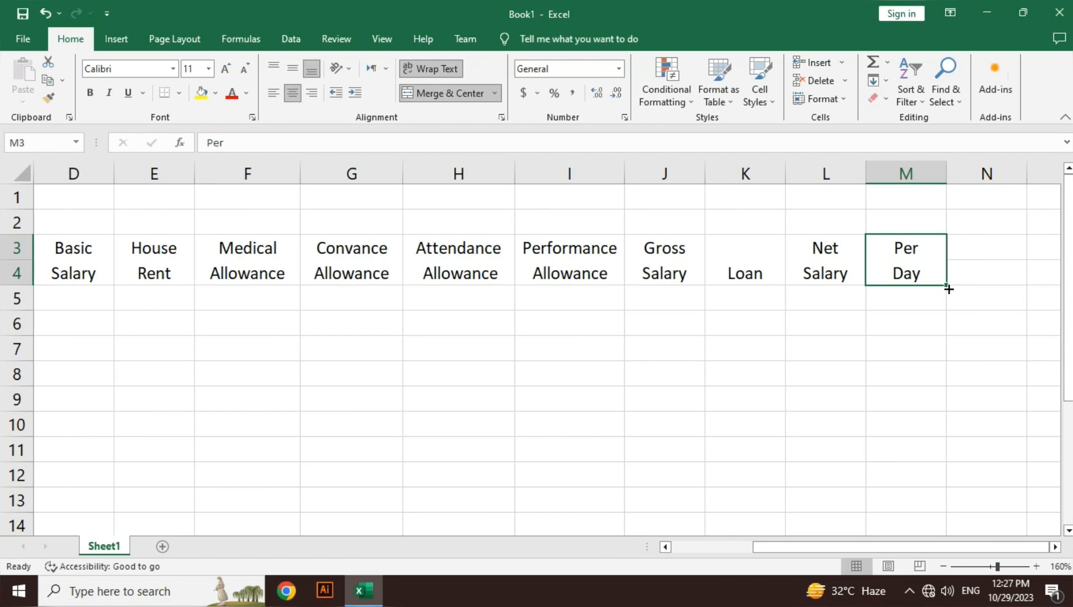
{"action": "left_click_drag", "start_coordinate": [947, 285], "coordinate": [1016, 288]}
{"action": "double_click", "coordinate": [1008, 275]}
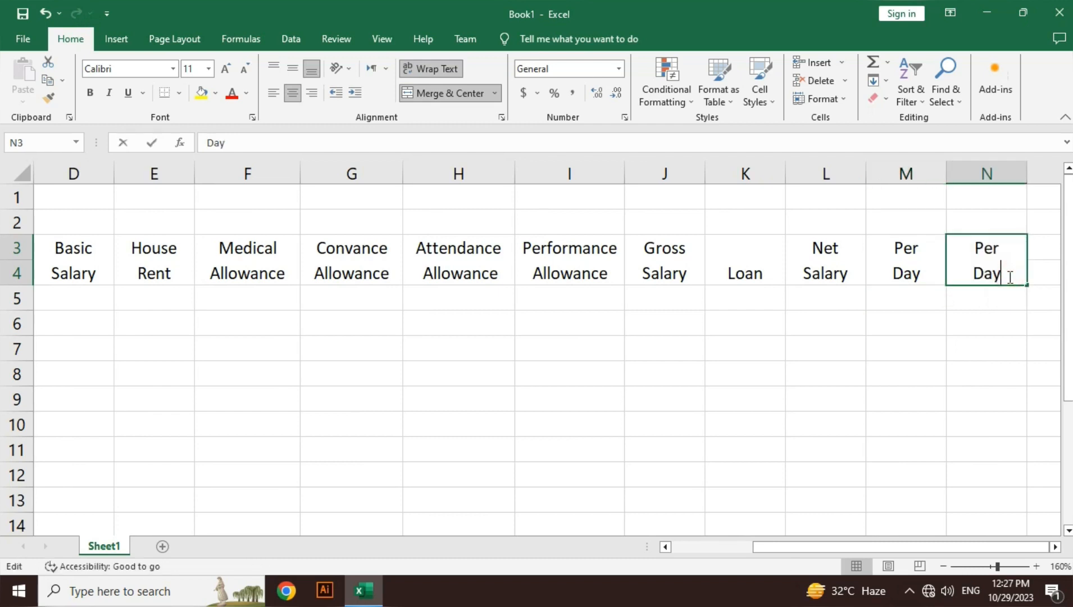
{"action": "key", "text": "BackSpace"}
{"action": "key", "text": "BackSpace"}
{"action": "key", "text": "BackSpace"}
{"action": "type", "text": "Hour"}
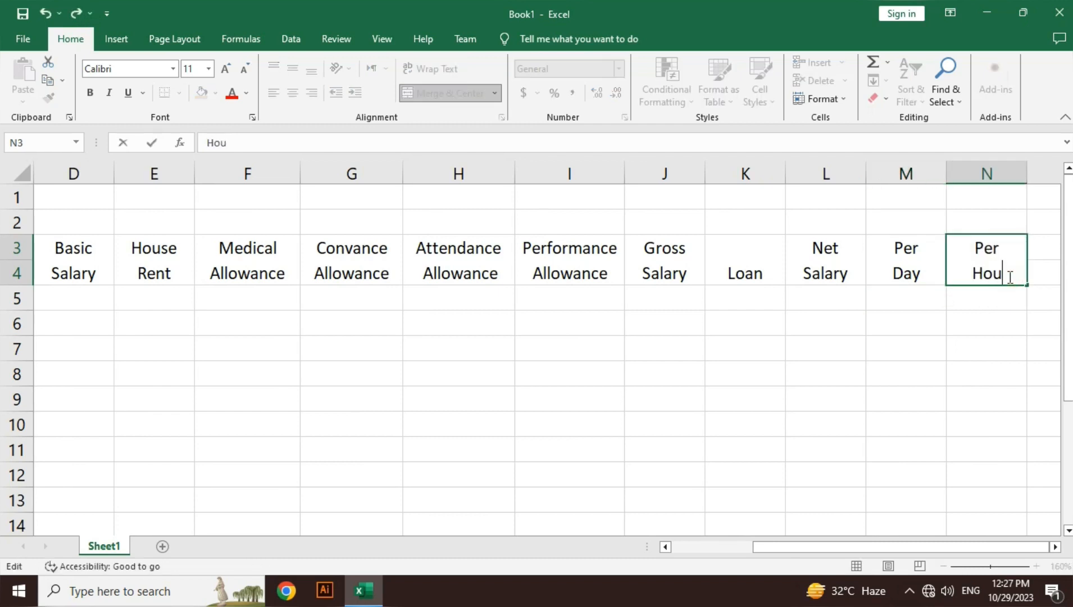
{"action": "key", "text": "Return"}
- Zoom the sheet out to 130% to fit all headers from Emp no to Per Hour
{"action": "key", "text": "Left"}
{"action": "key", "text": "Left"}
{"action": "key", "text": "Left"}
{"action": "key", "text": "Left"}
{"action": "key", "text": "Left"}
{"action": "key", "text": "Left"}
{"action": "key", "text": "Left"}
{"action": "key", "text": "Left"}
{"action": "key", "text": "Left"}
{"action": "key", "text": "Left"}
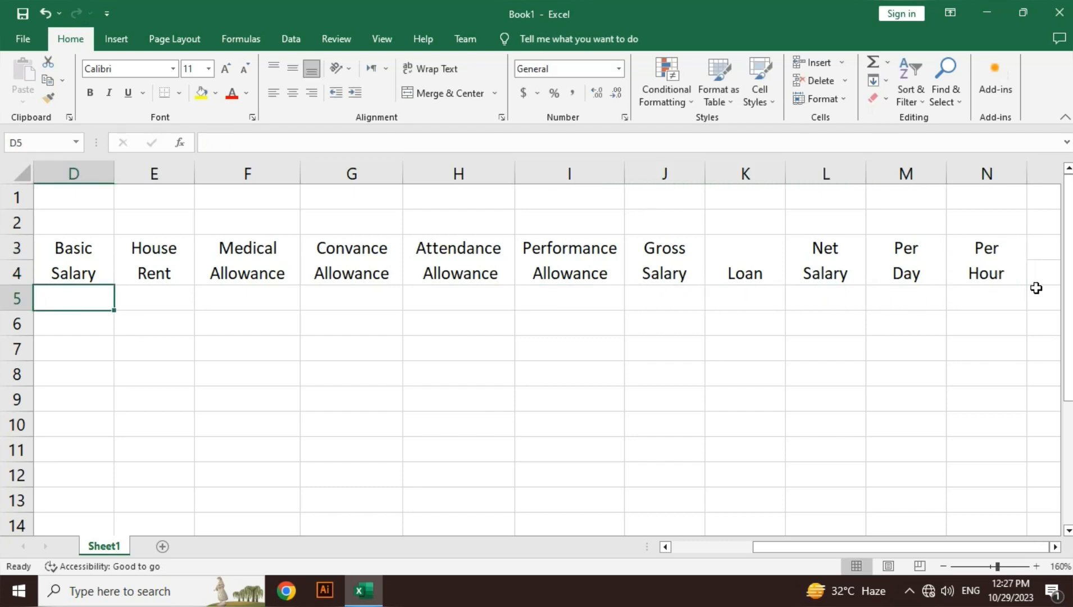
{"action": "left_click", "coordinate": [944, 566]}
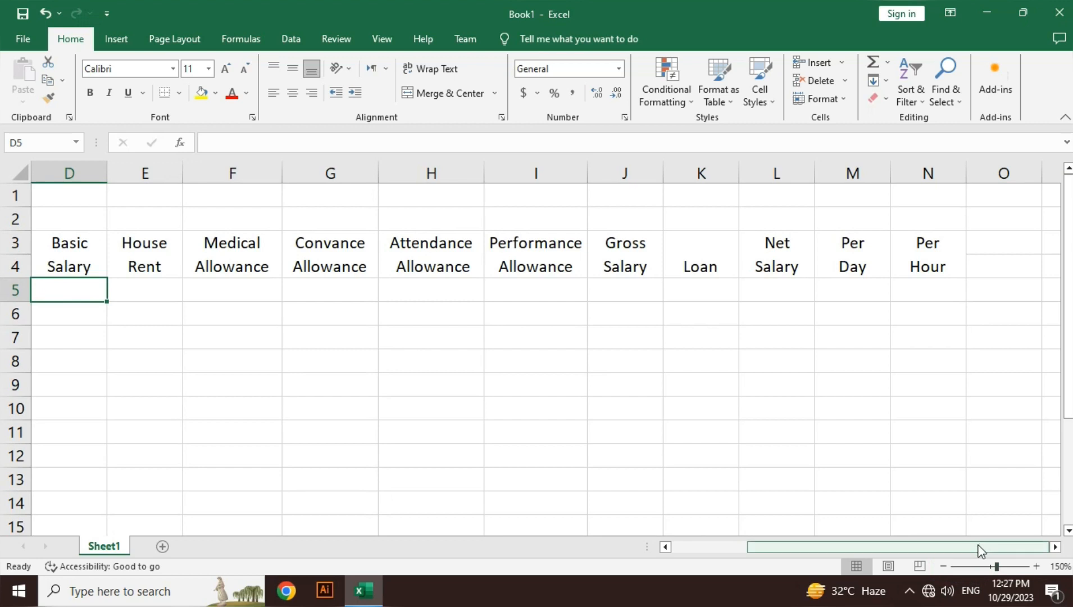
{"action": "left_click_drag", "start_coordinate": [977, 546], "coordinate": [950, 554]}
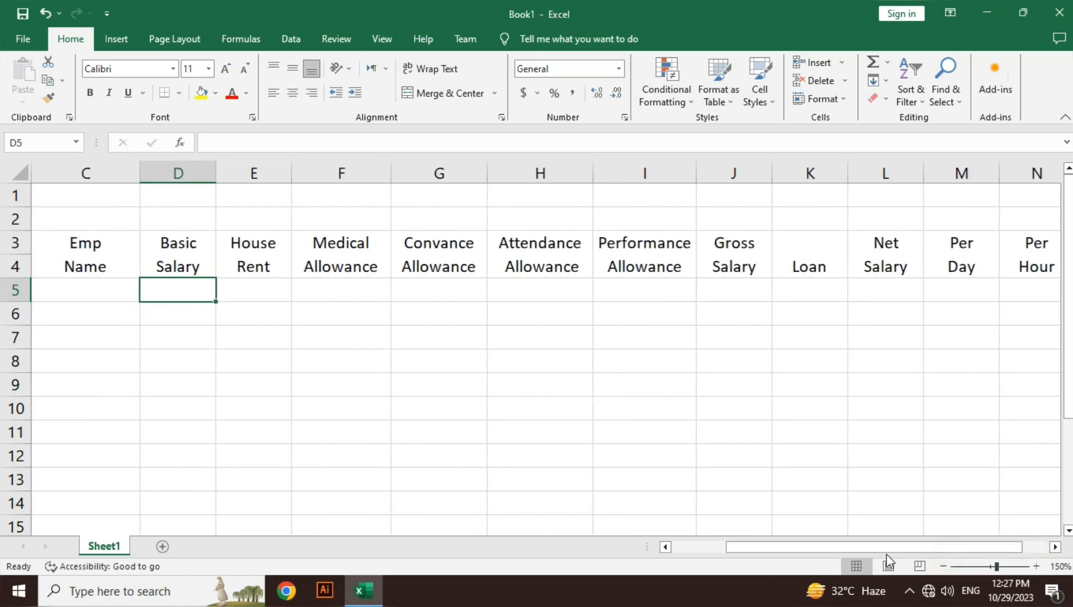
{"action": "left_click", "coordinate": [944, 566]}
{"action": "left_click", "coordinate": [944, 566]}
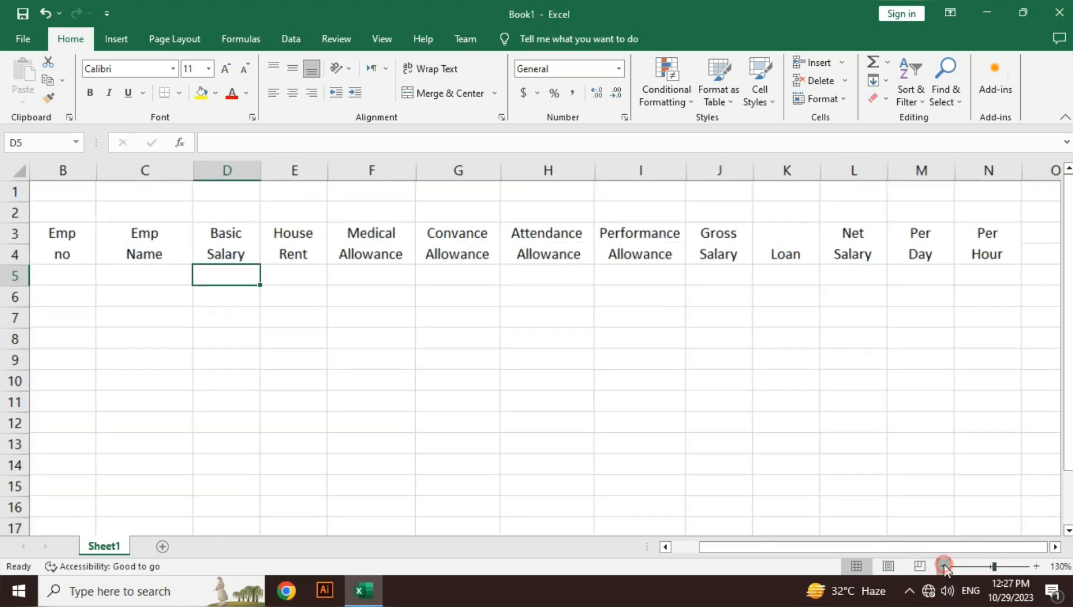
- Review the Emp no, Emp Name and Basic Salary headers in columns B to D and the cells beneath them
{"action": "left_click", "coordinate": [62, 245]}
{"action": "left_click", "coordinate": [74, 272]}
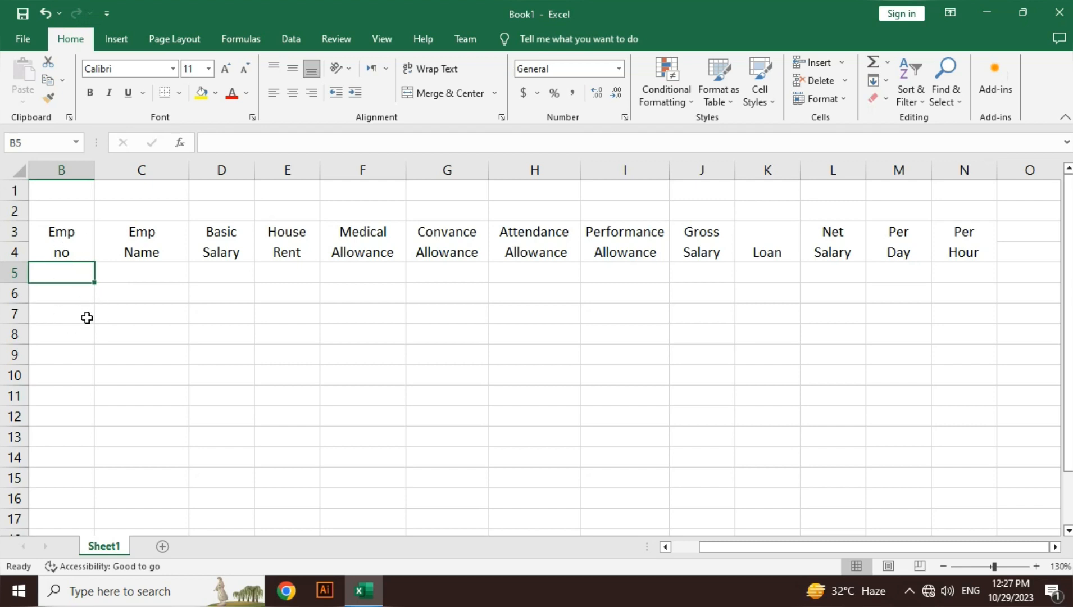
{"action": "key", "text": "Right"}
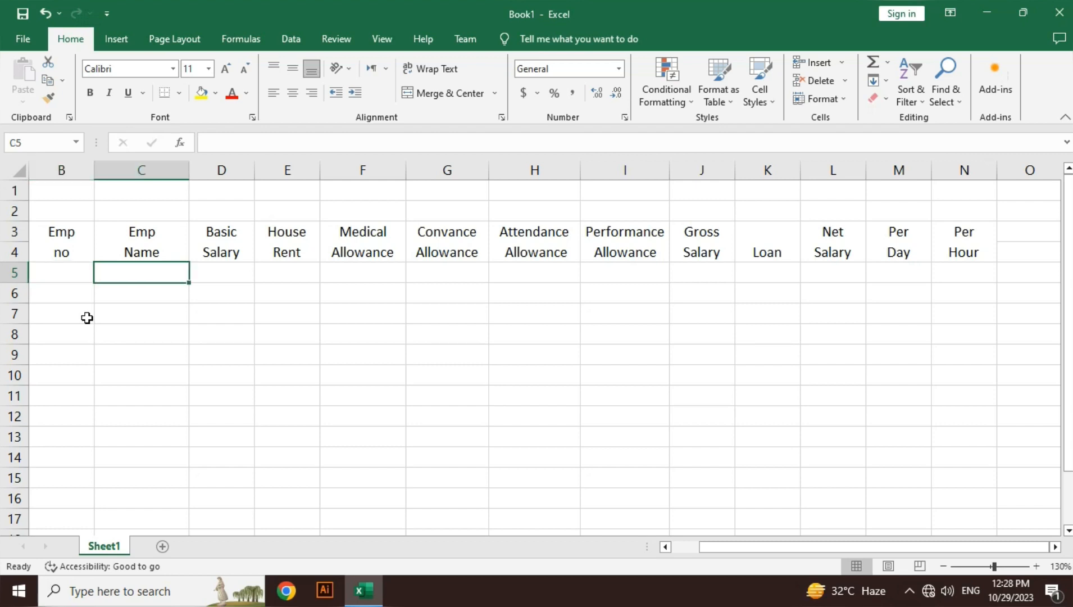
{"action": "key", "text": "Left"}
{"action": "key", "text": "Up"}
{"action": "key", "text": "Down"}
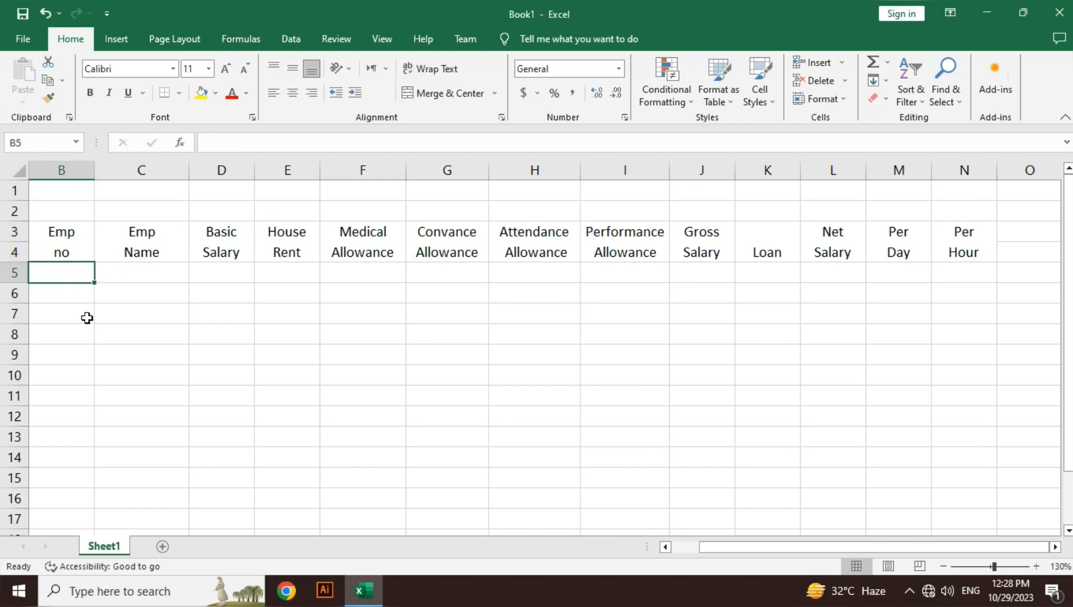
{"action": "key", "text": "Up"}
{"action": "key", "text": "Down"}
{"action": "key", "text": "Up"}
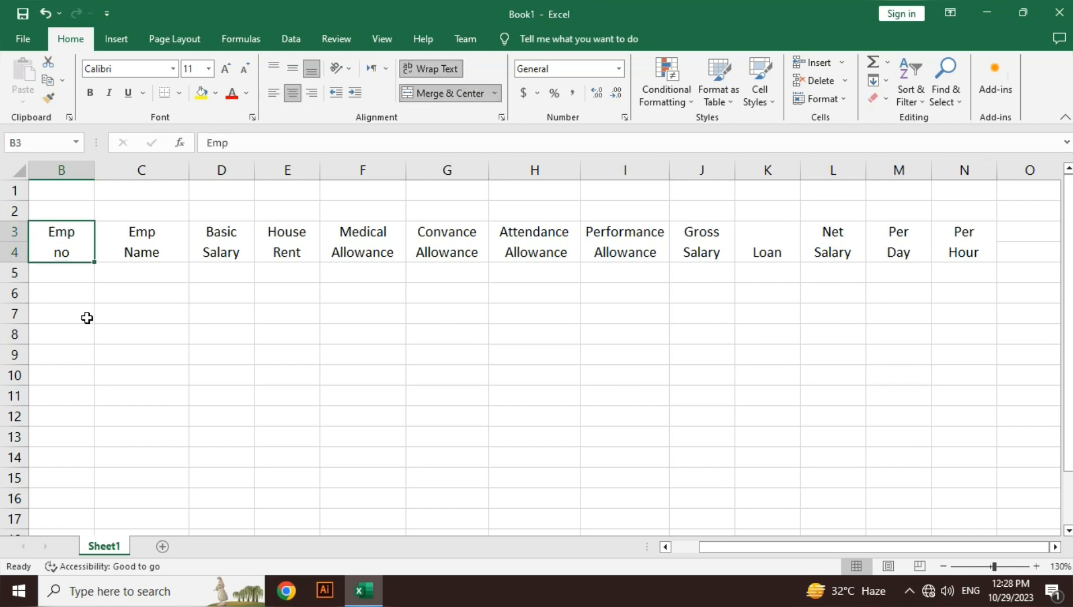
{"action": "key", "text": "Right"}
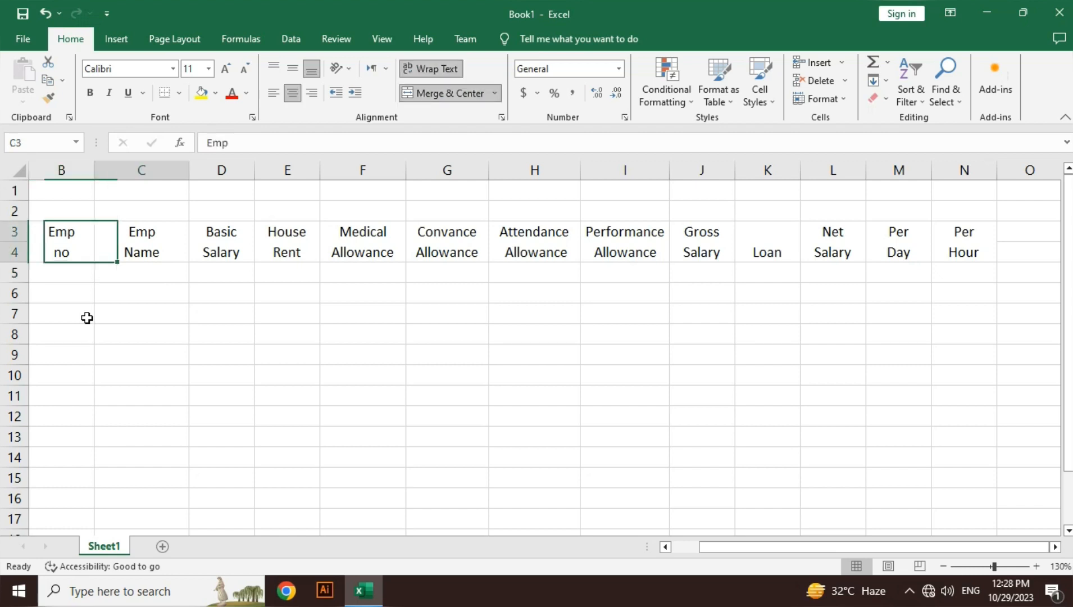
{"action": "key", "text": "Right"}
{"action": "key", "text": "Down"}
{"action": "key", "text": "Up"}
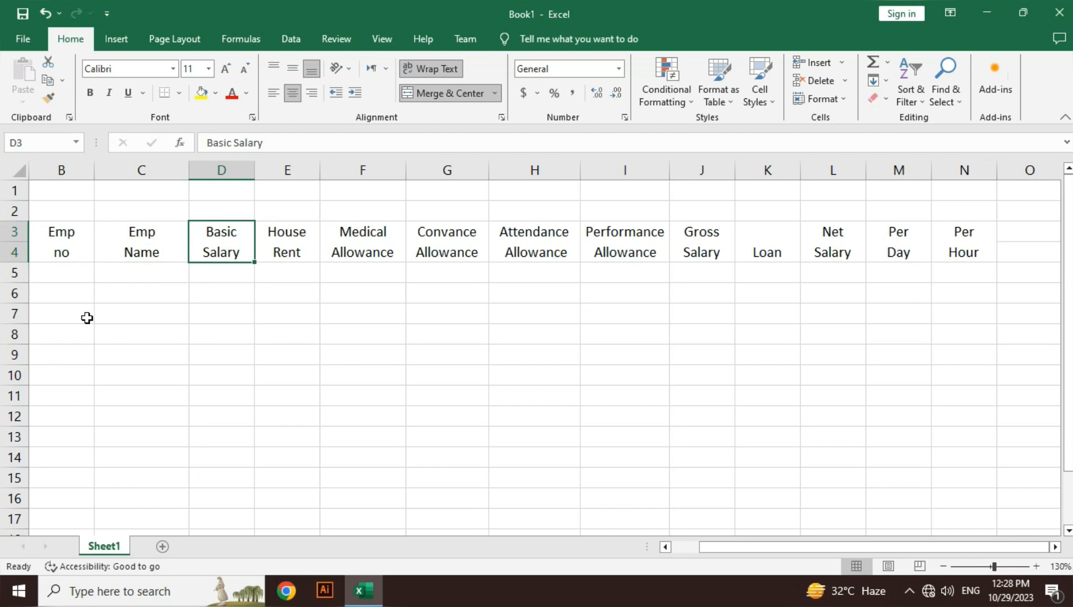
{"action": "key", "text": "Down"}
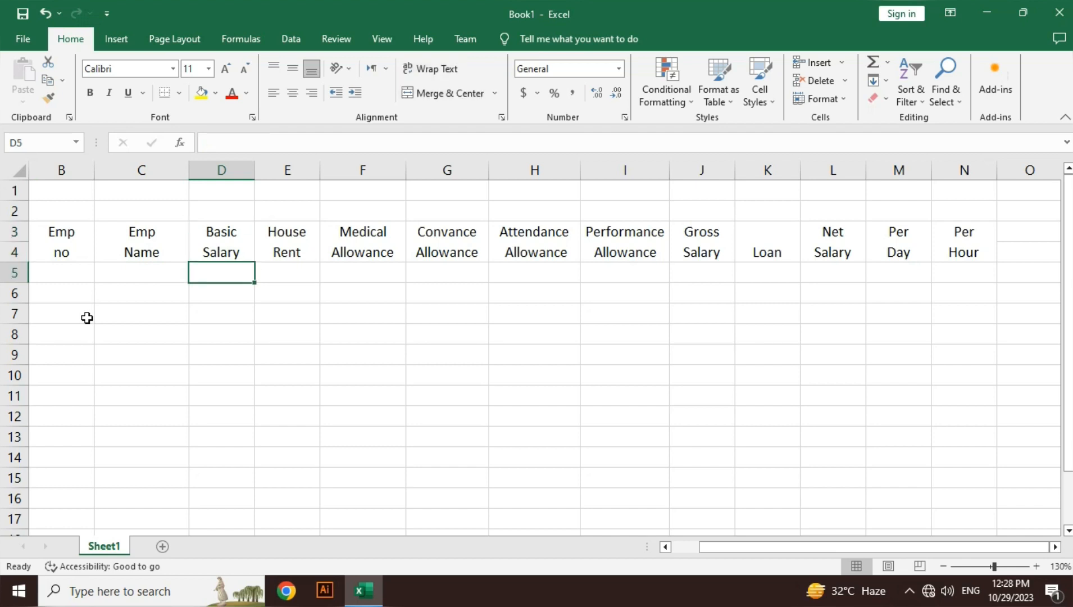
{"action": "key", "text": "Up"}
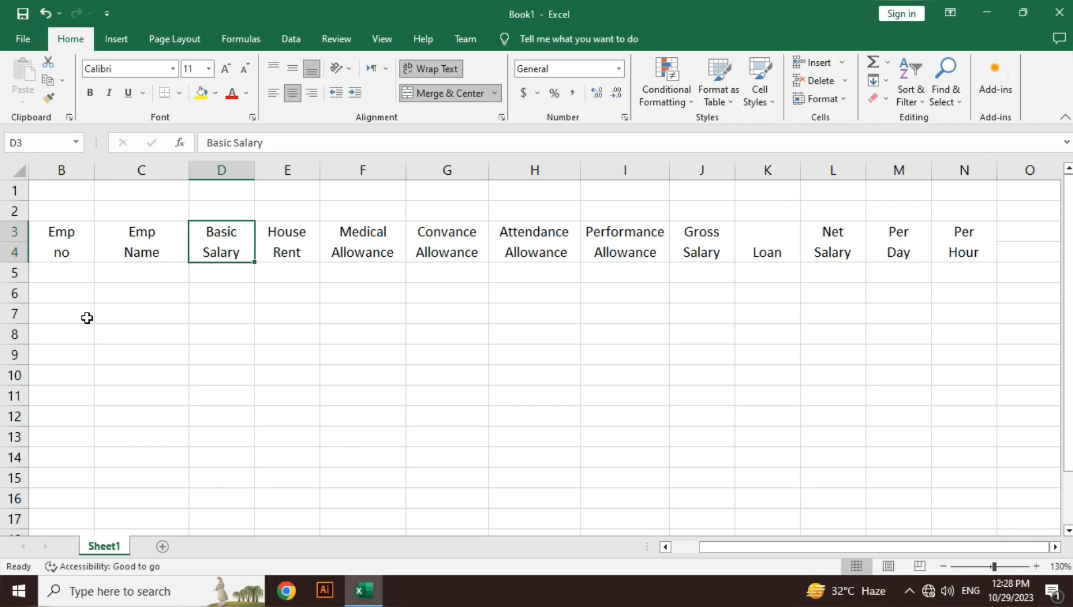
- Review the headers from House Rent to Performance Allowance in columns E to I, one column at a time
{"action": "key", "text": "Right"}
{"action": "key", "text": "Down"}
{"action": "key", "text": "Up"}
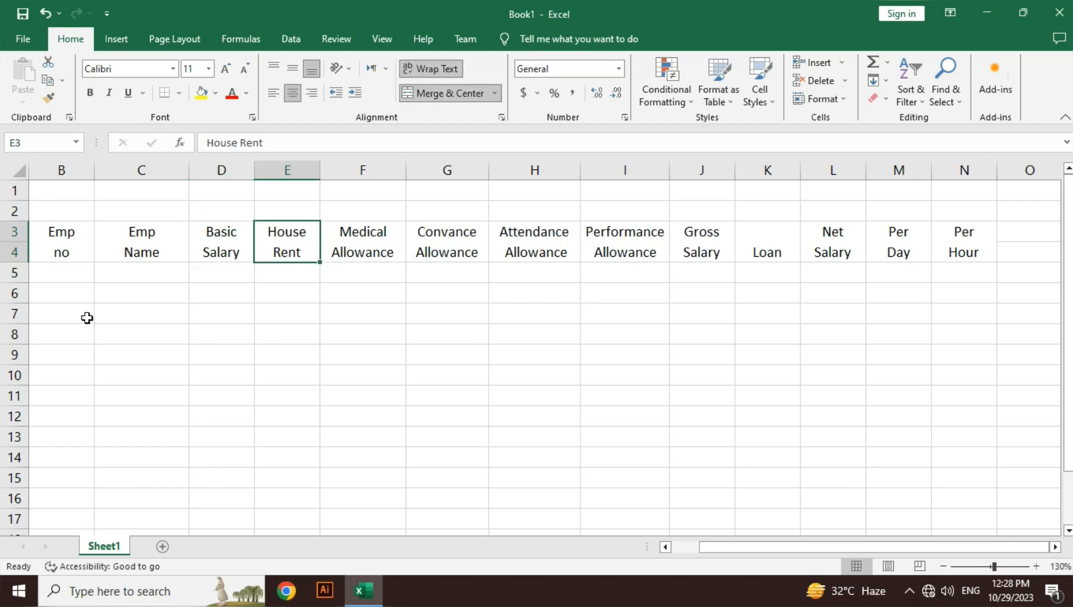
{"action": "key", "text": "Down"}
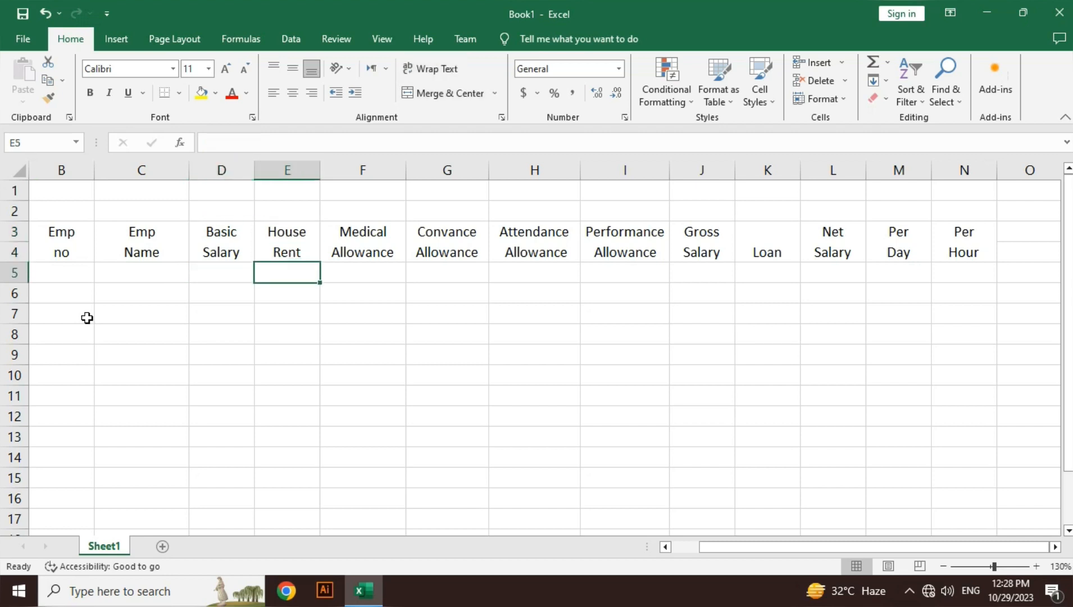
{"action": "key", "text": "Left"}
{"action": "key", "text": "Right"}
{"action": "key", "text": "Right"}
{"action": "key", "text": "Up"}
{"action": "key", "text": "Down"}
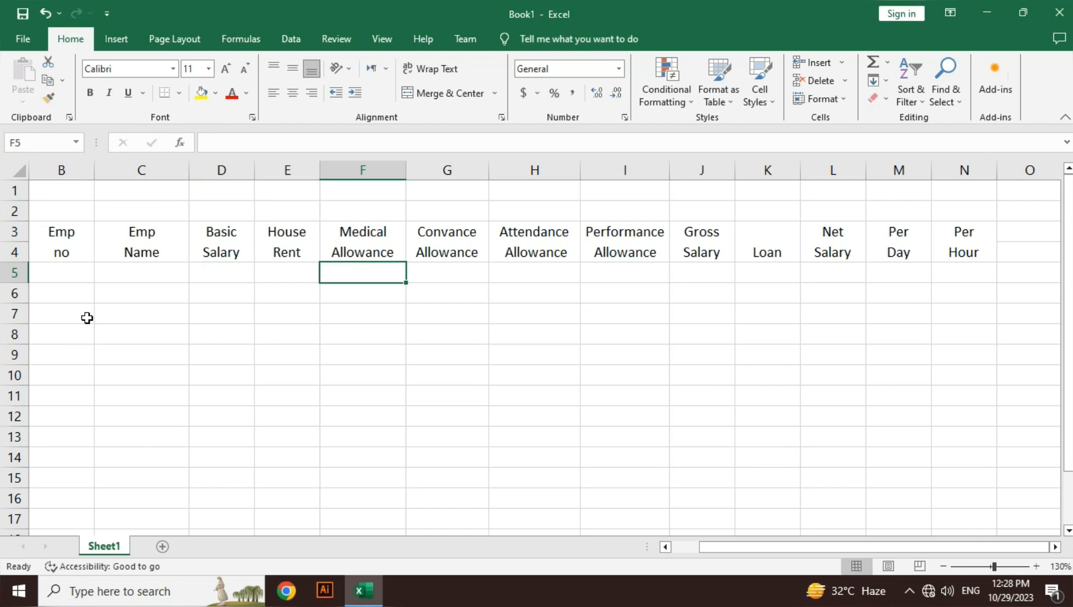
{"action": "key", "text": "Right"}
{"action": "key", "text": "Up"}
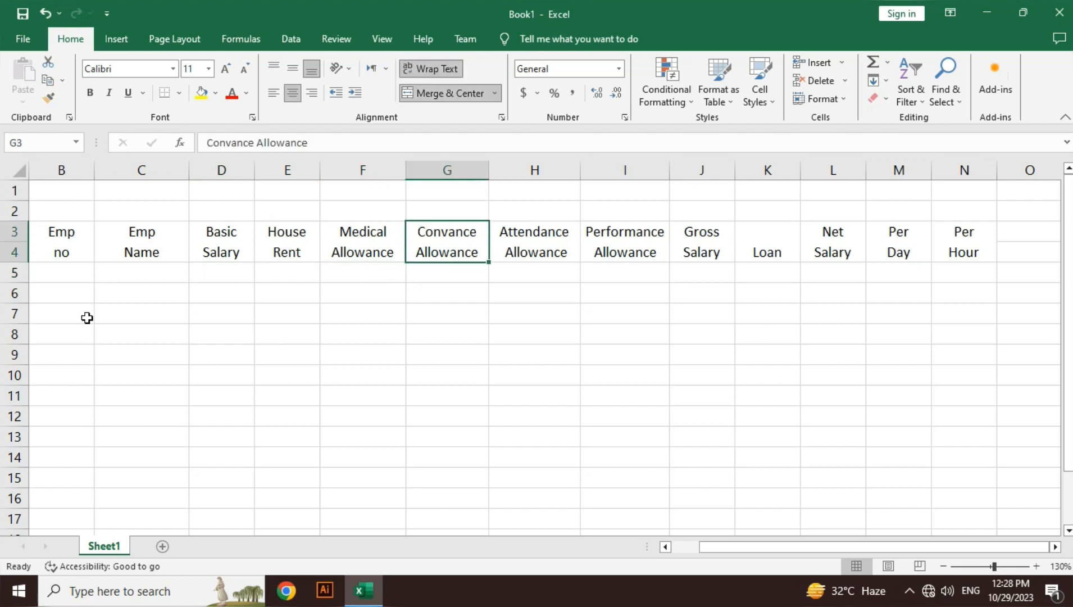
{"action": "key", "text": "Right"}
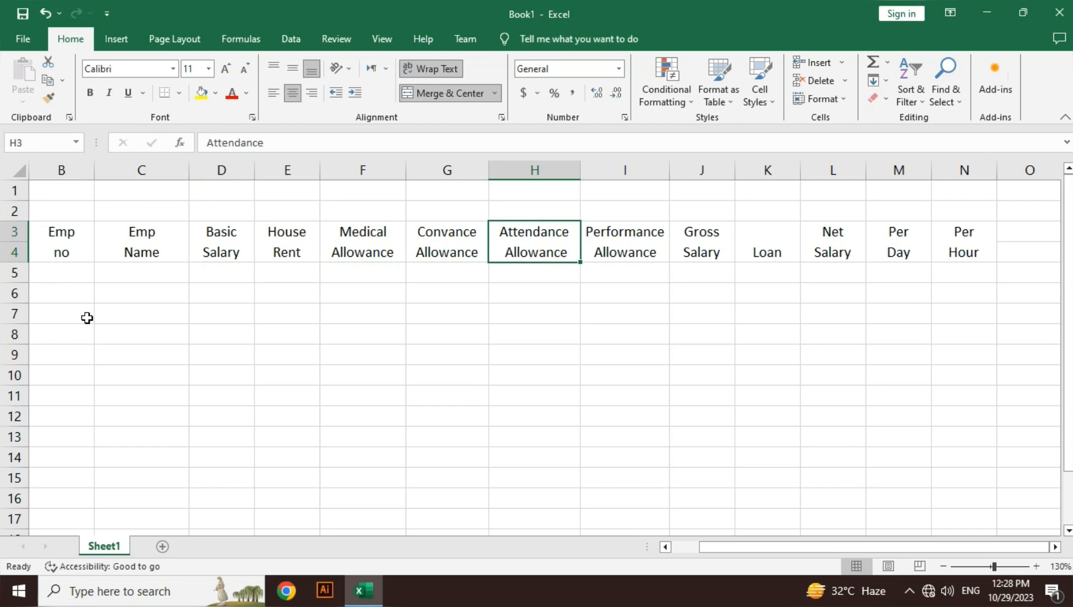
{"action": "key", "text": "Down"}
{"action": "key", "text": "Up"}
{"action": "key", "text": "Down"}
{"action": "key", "text": "Right"}
{"action": "key", "text": "Up"}
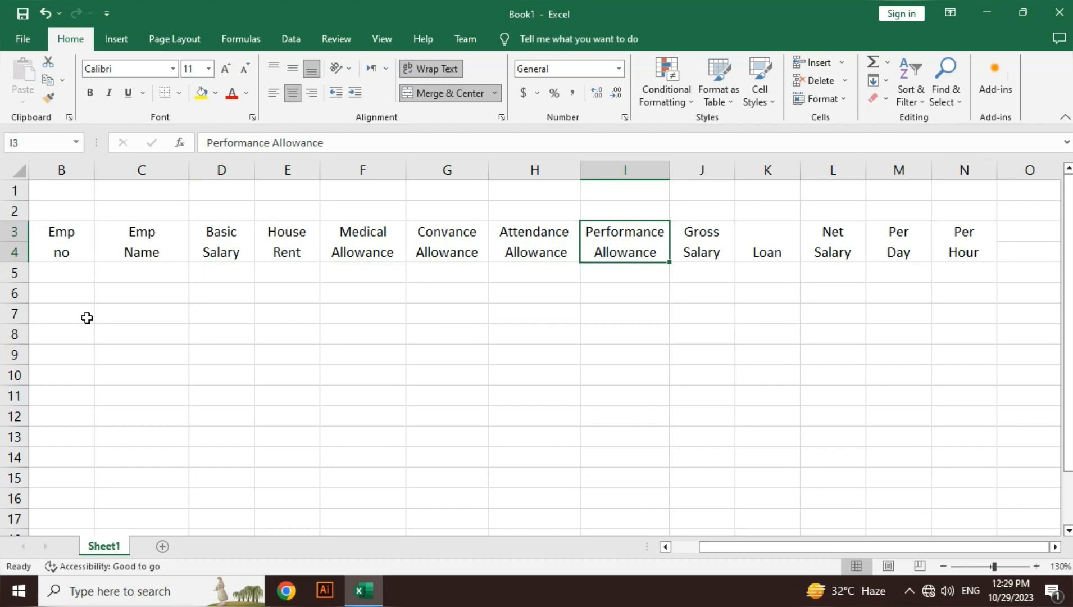
- Highlight the salary components from Basic Salary to Performance Allowance in D3:I3, and examine the Gross Salary header in J3
{"action": "key", "text": "Right"}
{"action": "key", "text": "Left"}
{"action": "key", "text": "shift+Left"}
{"action": "key", "text": "shift+Left"}
{"action": "key", "text": "shift+Left"}
{"action": "key", "text": "shift+Left"}
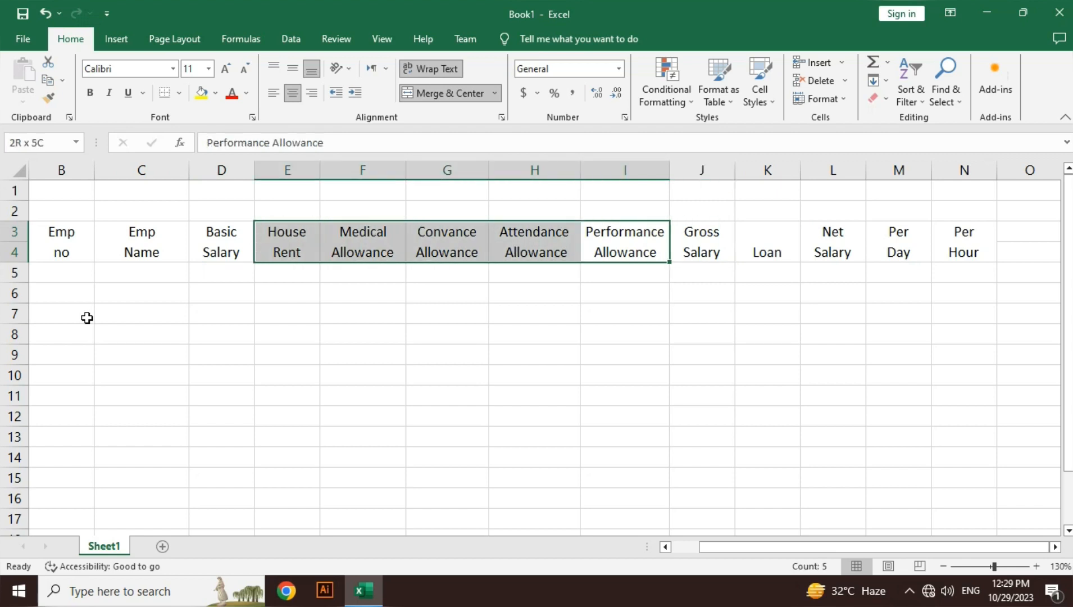
{"action": "key", "text": "shift+Left"}
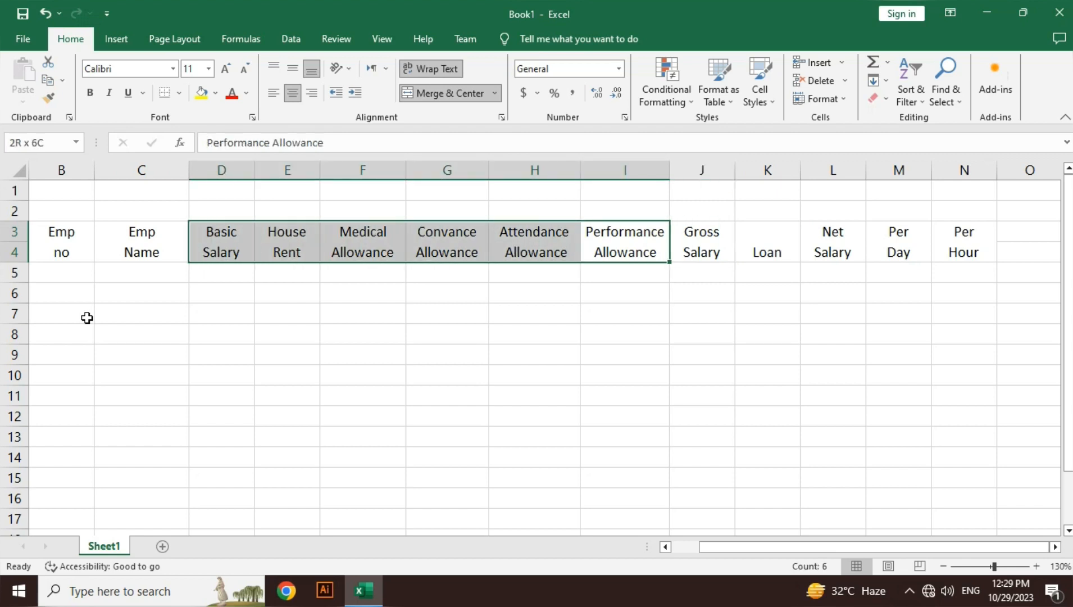
{"action": "key", "text": "Right"}
{"action": "key", "text": "Right"}
{"action": "key", "text": "Down"}
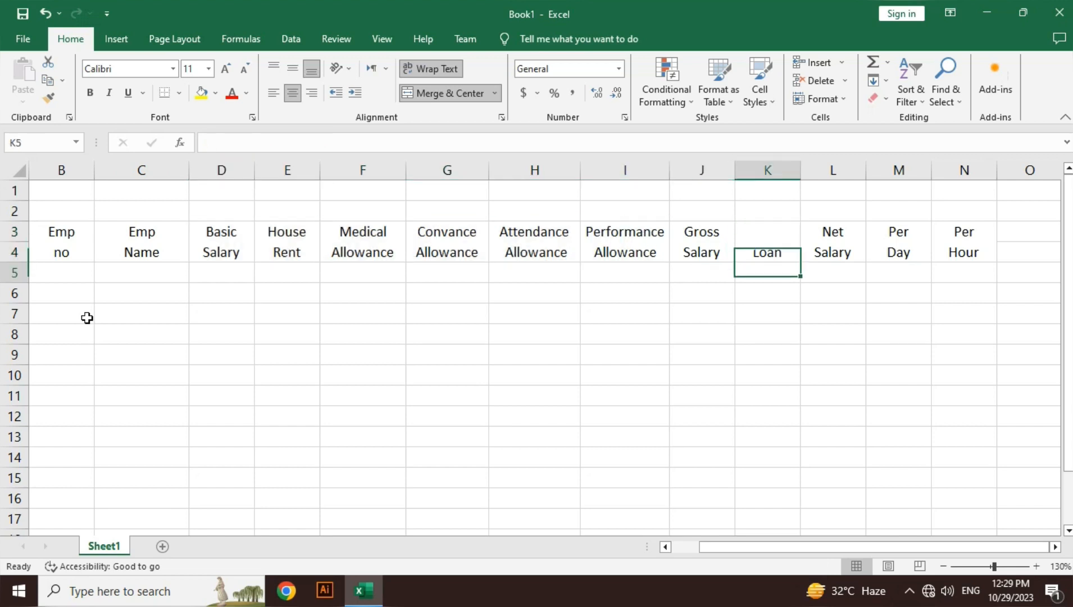
{"action": "key", "text": "Left"}
{"action": "key", "text": "Up"}
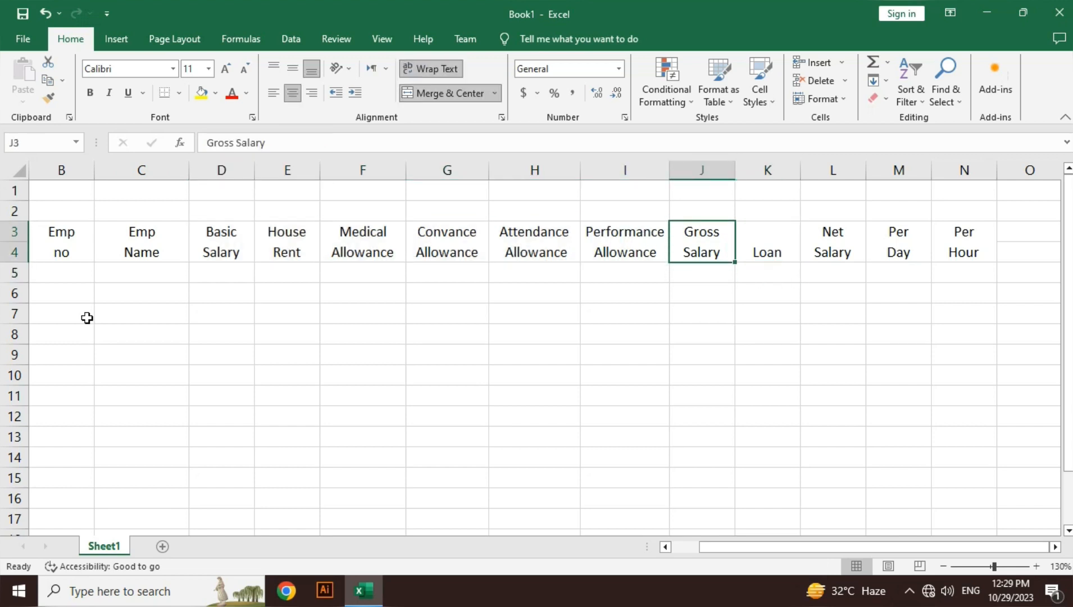
- Check the Loan column, and highlight the allowance headers in E3:I3, narrowing the selection to G3:I3
{"action": "key", "text": "Right"}
{"action": "key", "text": "Down"}
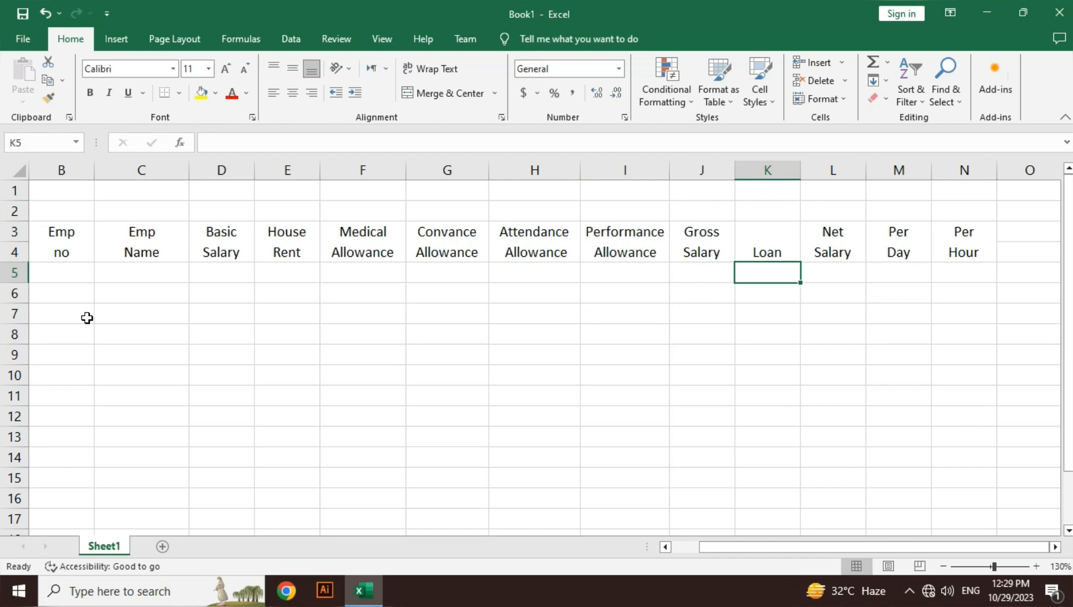
{"action": "key", "text": "Left"}
{"action": "key", "text": "Up"}
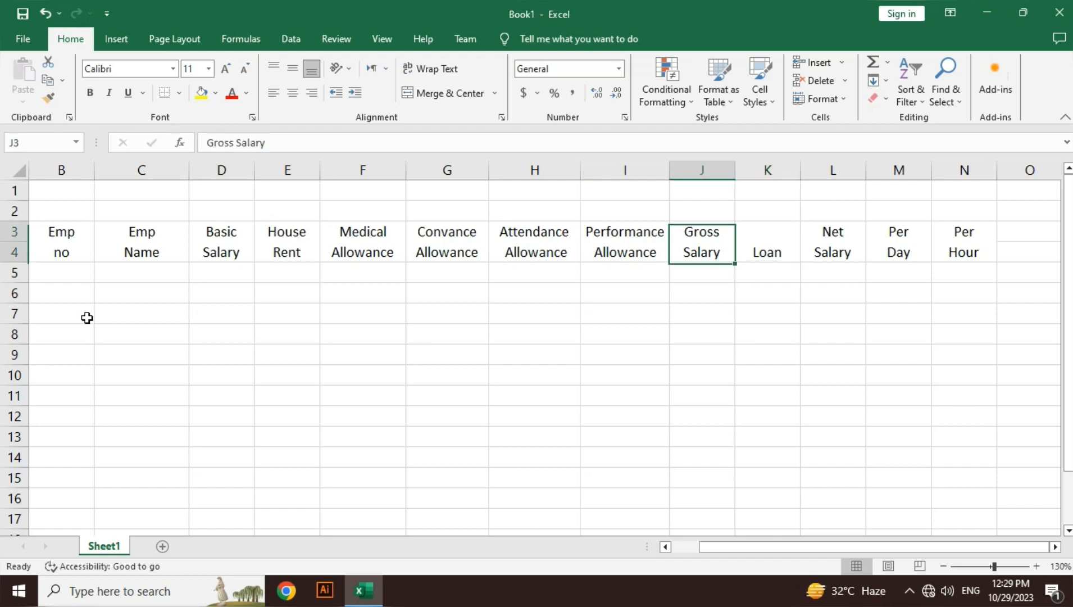
{"action": "key", "text": "Left"}
{"action": "key", "text": "shift+Left"}
{"action": "key", "text": "shift+Left"}
{"action": "key", "text": "shift+Left"}
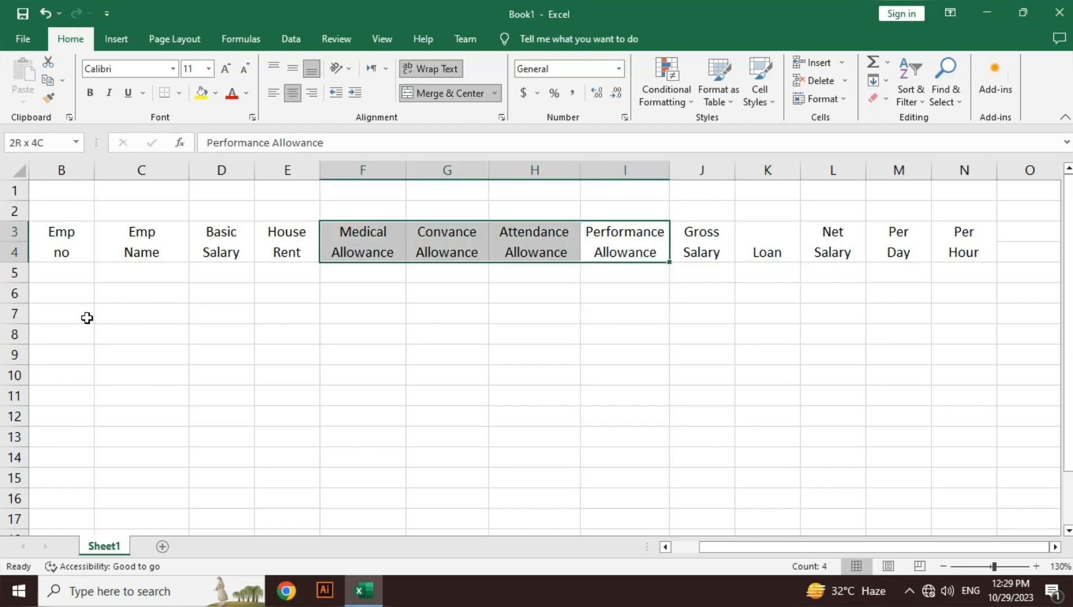
{"action": "key", "text": "shift+Left"}
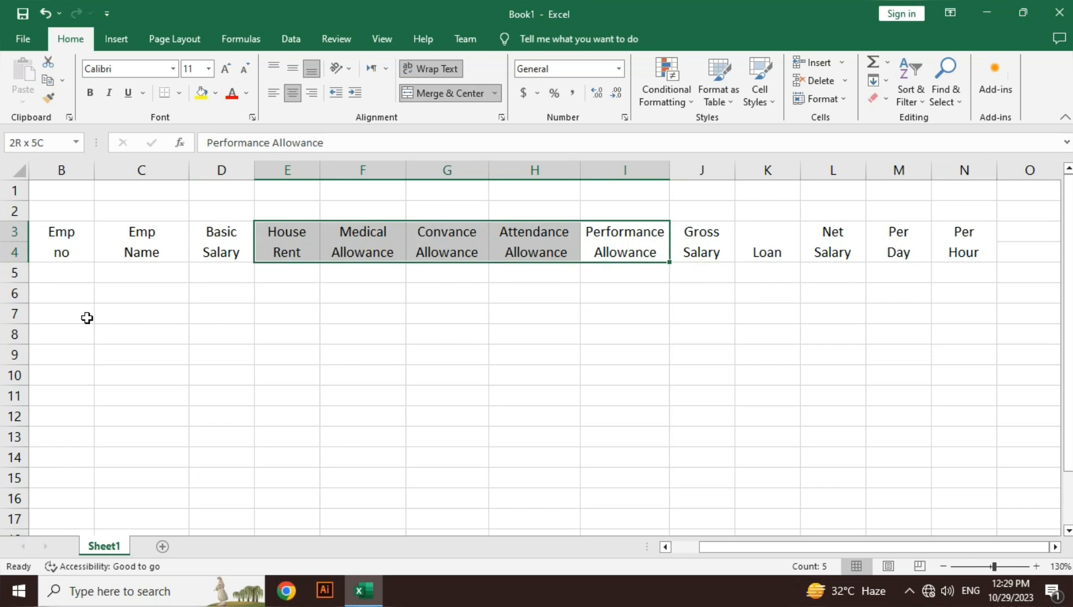
{"action": "key", "text": "shift+Right"}
{"action": "key", "text": "shift+Right"}
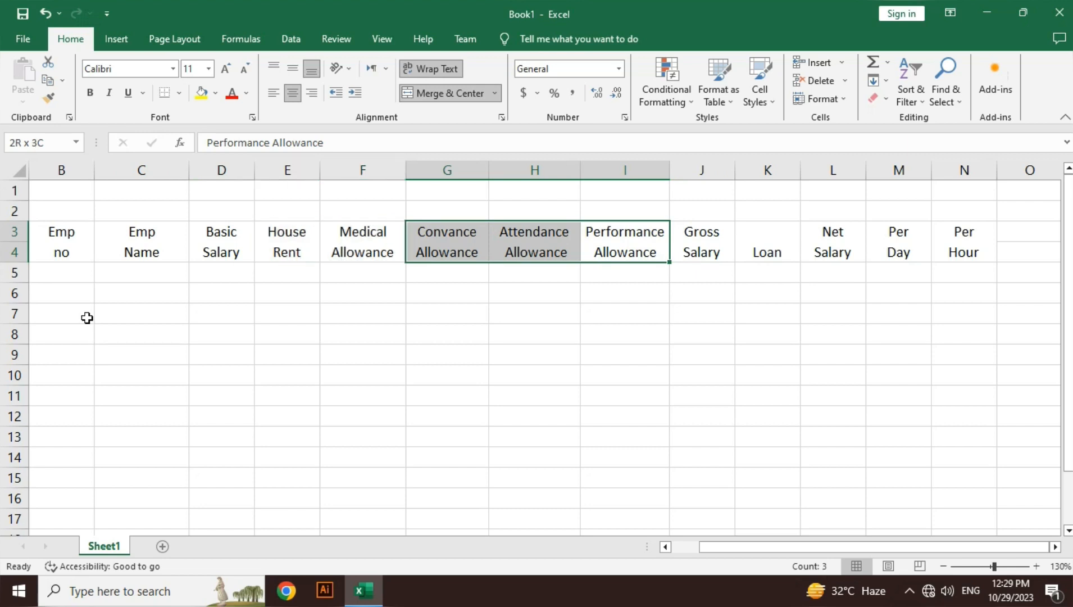
- Highlight the Attendance and Performance Allowance headers in H3:I3, and check the Gross Salary header beside them
{"action": "key", "text": "Right"}
{"action": "key", "text": "Left"}
{"action": "key", "text": "shift+Left"}
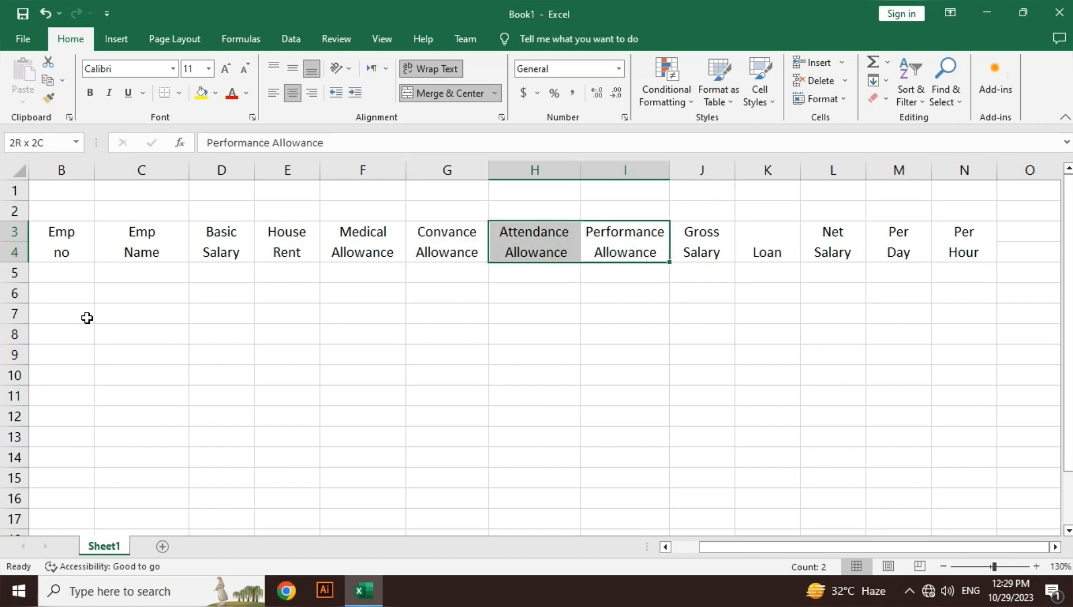
{"action": "key", "text": "Right"}
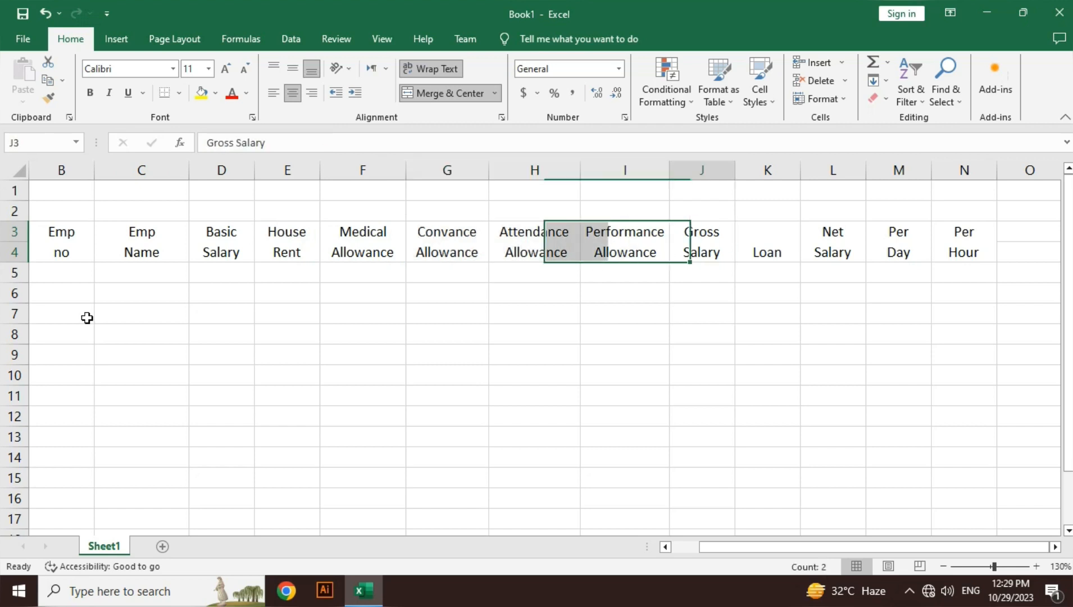
{"action": "key", "text": "Left"}
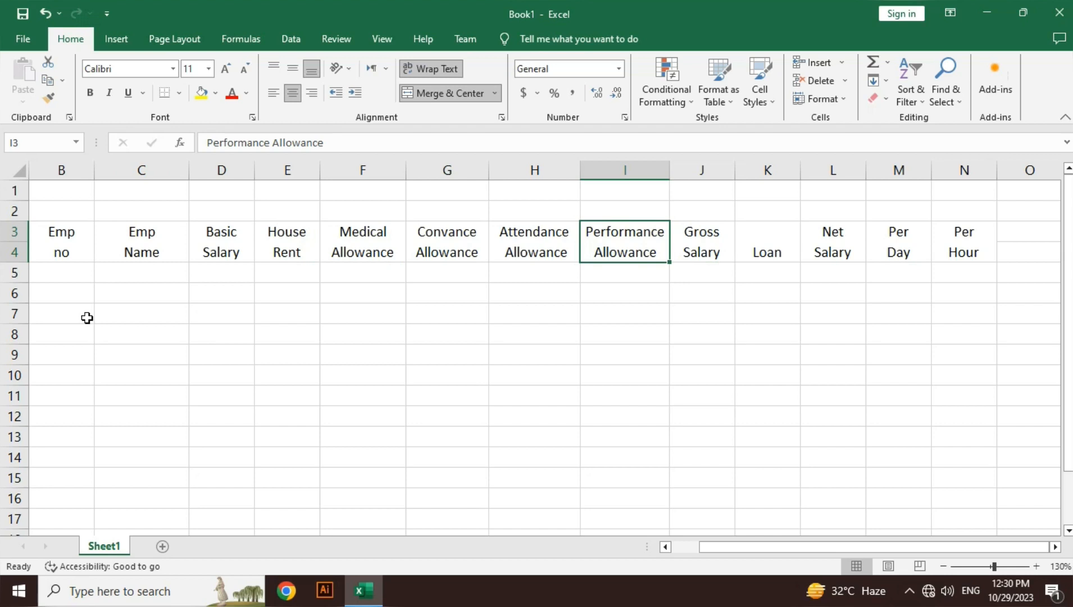
- Examine the Loan and Net Salary headers in K3 and L3, and the cell beneath Net Salary
{"action": "key", "text": "Right"}
{"action": "key", "text": "Right"}
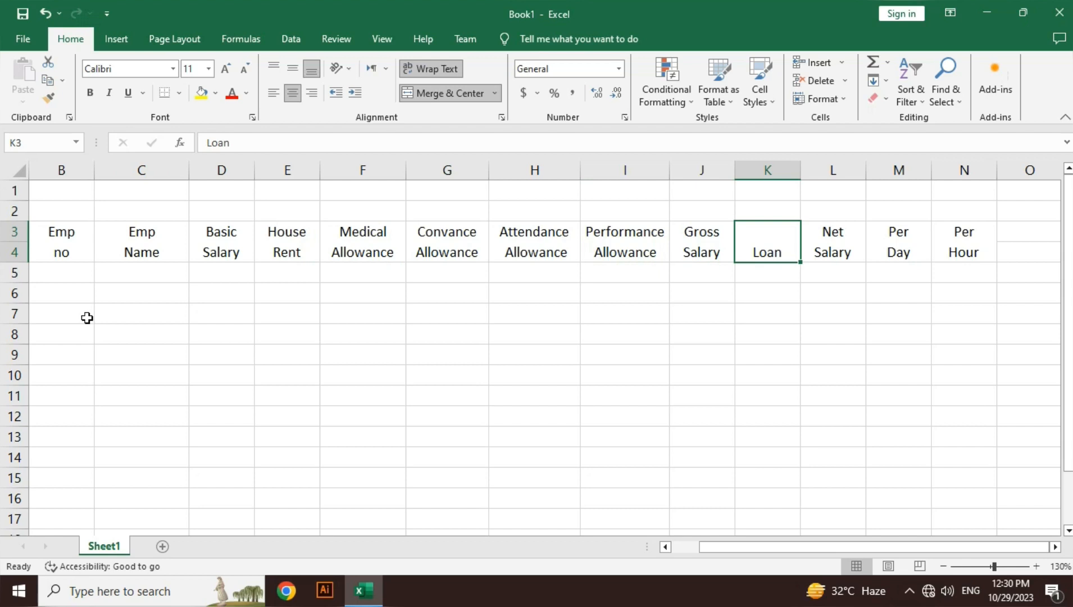
{"action": "key", "text": "Right"}
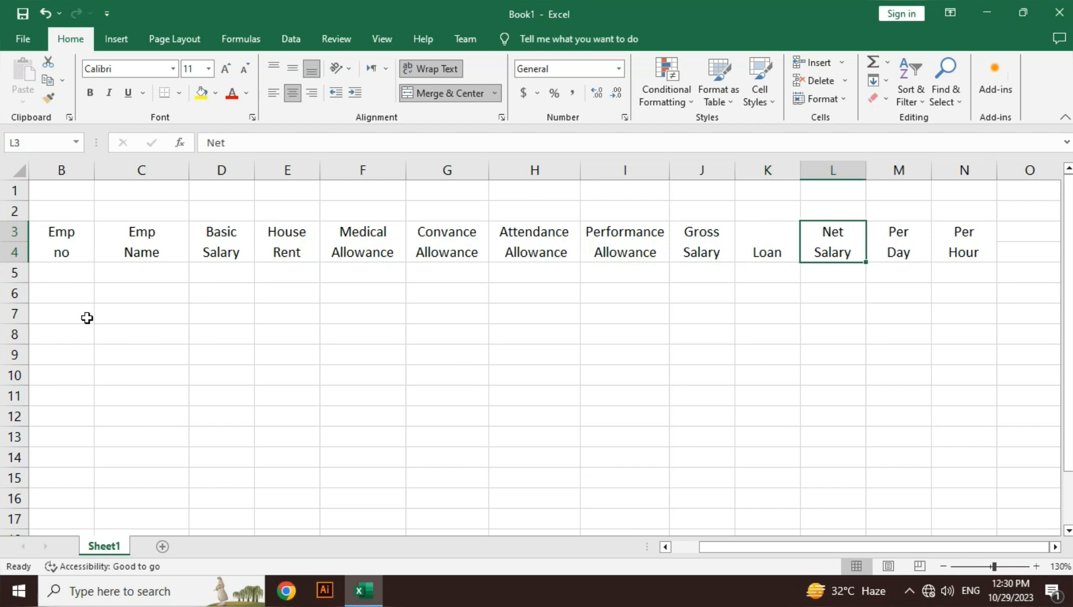
{"action": "key", "text": "Left"}
{"action": "key", "text": "Right"}
{"action": "key", "text": "Left"}
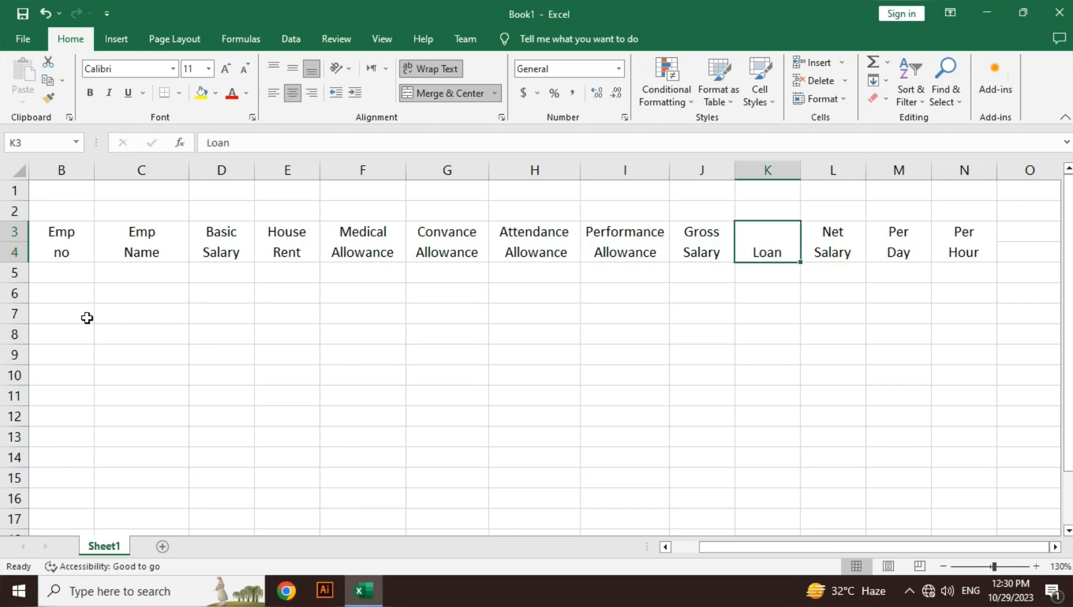
{"action": "key", "text": "Right"}
{"action": "key", "text": "Down"}
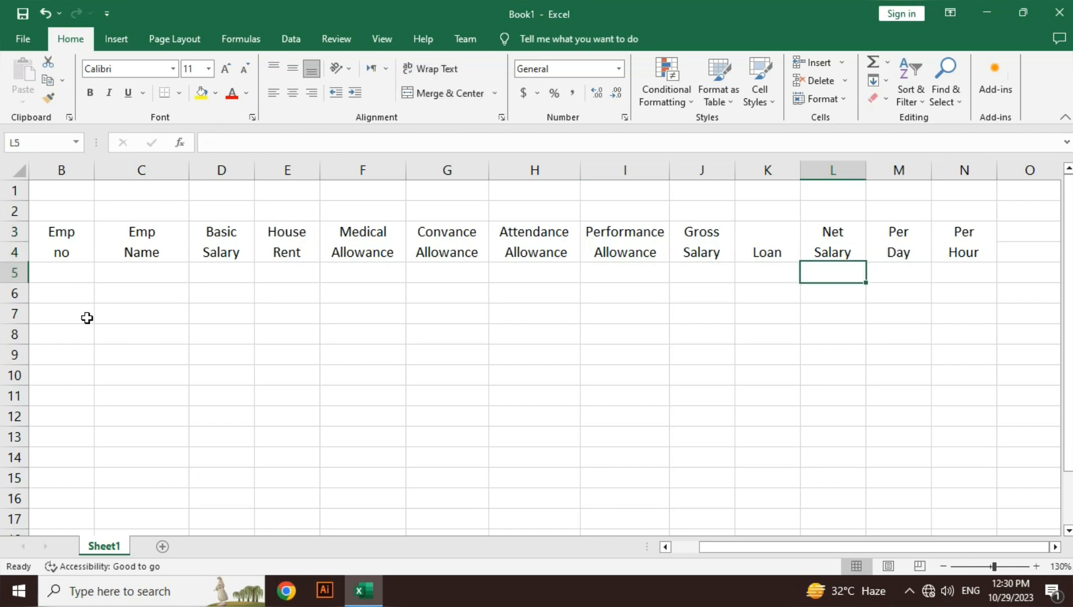
{"action": "key", "text": "Up"}
{"action": "key", "text": "Down"}
{"action": "key", "text": "Up"}
{"action": "key", "text": "Down"}
- Review the Per Day and Per Hour columns in relation to Net Salary, checking the Per Day header and its first cell
{"action": "key", "text": "Right"}
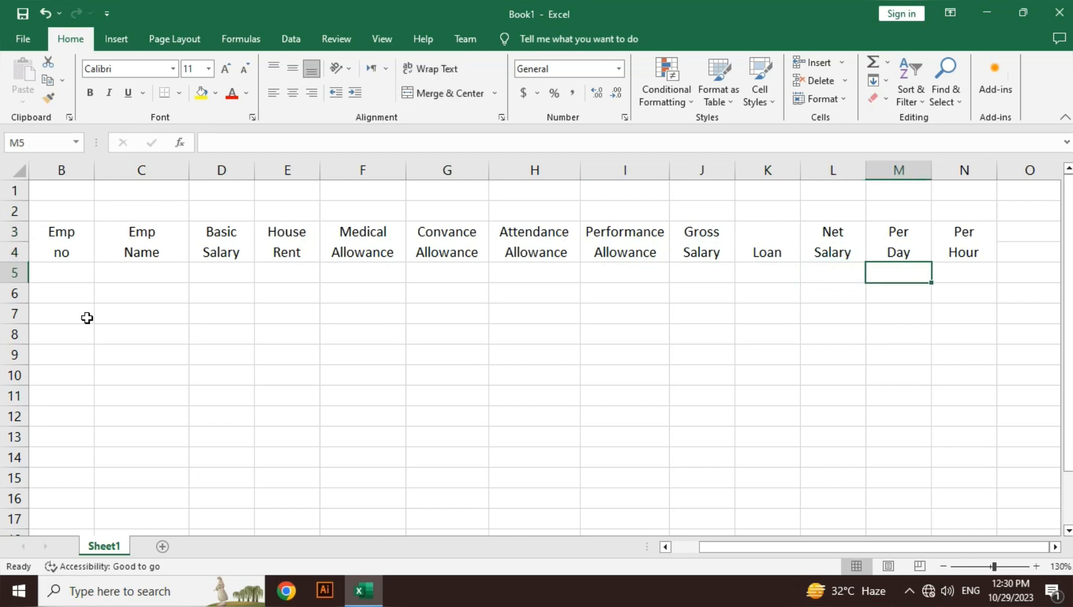
{"action": "key", "text": "Up"}
{"action": "key", "text": "Down"}
{"action": "key", "text": "Left"}
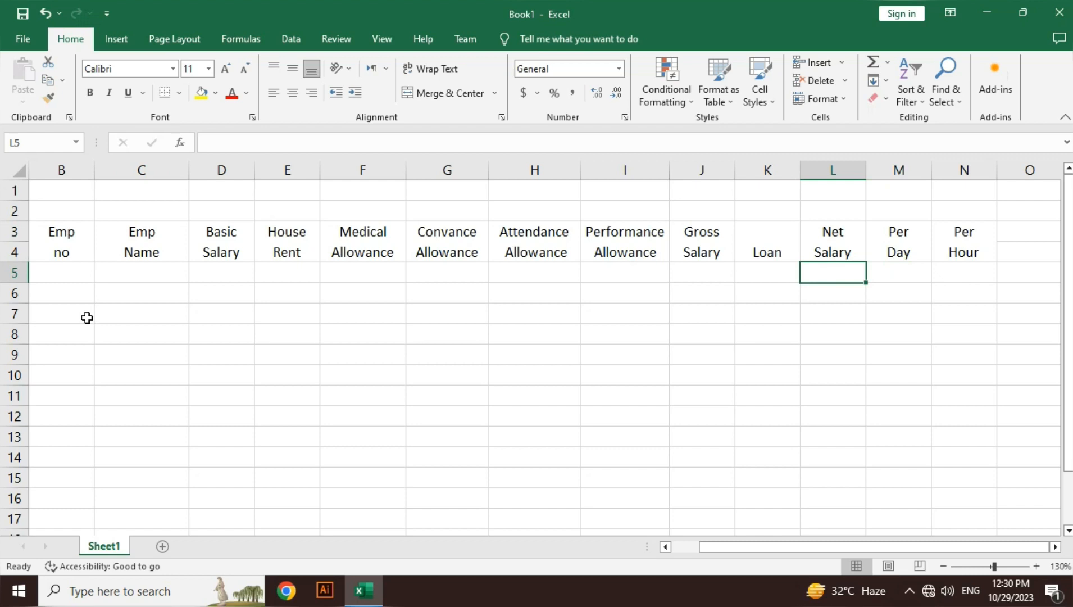
{"action": "key", "text": "Right"}
{"action": "key", "text": "Right"}
{"action": "key", "text": "Left"}
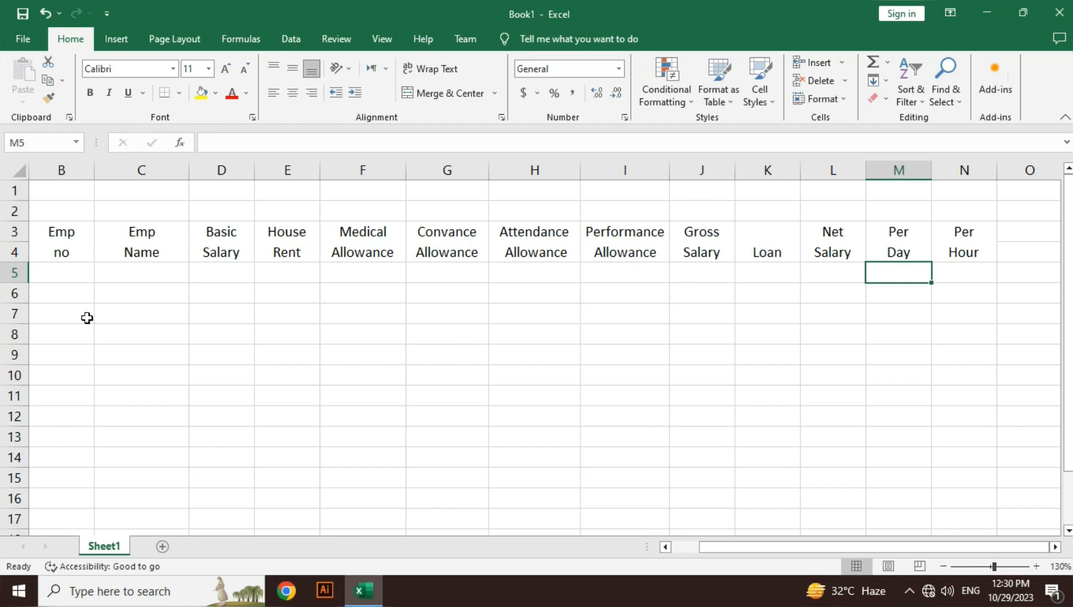
{"action": "key", "text": "Up"}
{"action": "key", "text": "Down"}
{"action": "key", "text": "Up"}
{"action": "key", "text": "Down"}
{"action": "key", "text": "Up"}
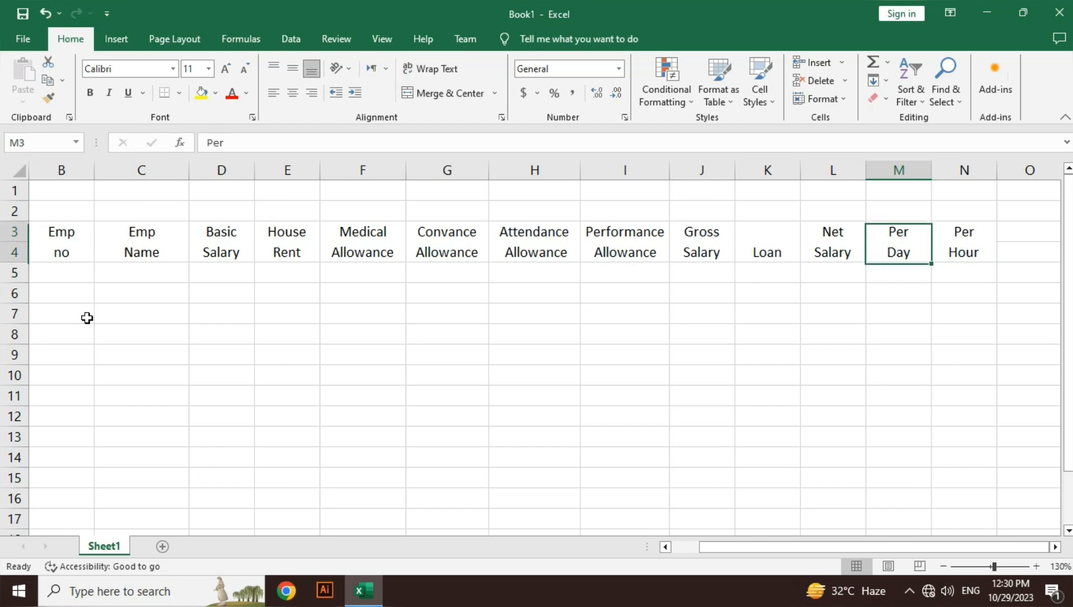
{"action": "key", "text": "Down"}
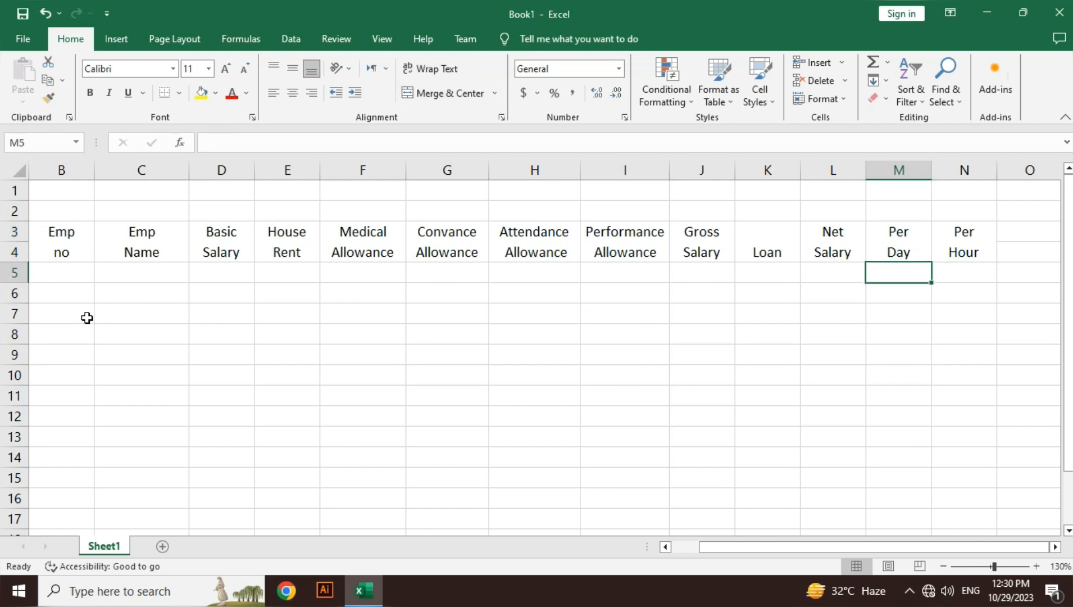
- Enter the first employee's number in B5 and full name in C5
{"action": "key", "text": "Left"}
{"action": "key", "text": "Left"}
{"action": "key", "text": "Left"}
{"action": "key", "text": "Left"}
{"action": "key", "text": "Left"}
{"action": "key", "text": "Left"}
{"action": "key", "text": "Left"}
{"action": "key", "text": "Left"}
{"action": "key", "text": "Left"}
{"action": "key", "text": "Left"}
{"action": "key", "text": "Left"}
{"action": "key", "text": "Left"}
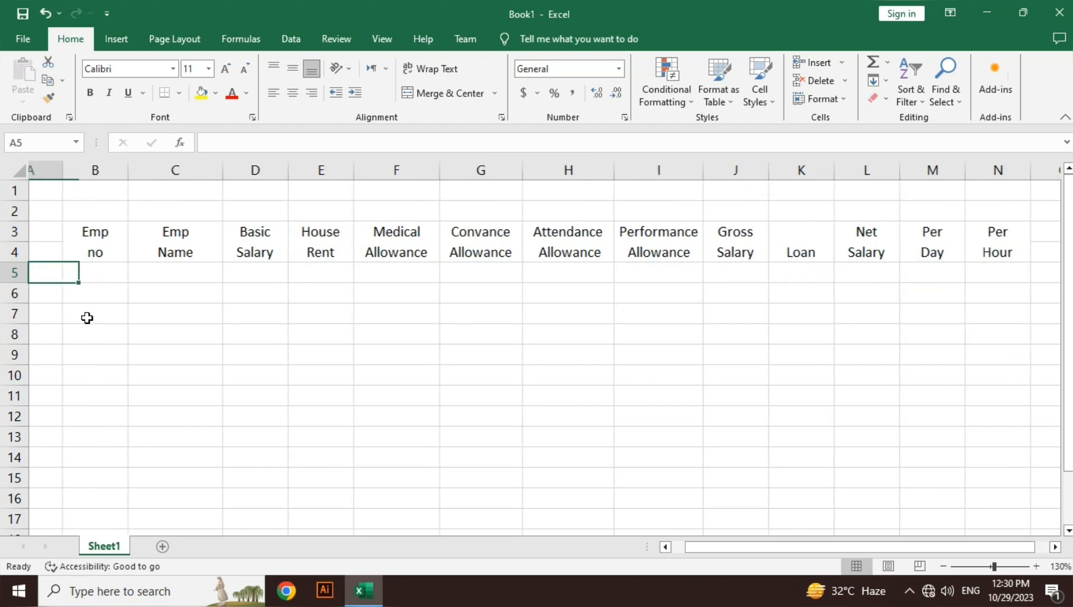
{"action": "key", "text": "Right"}
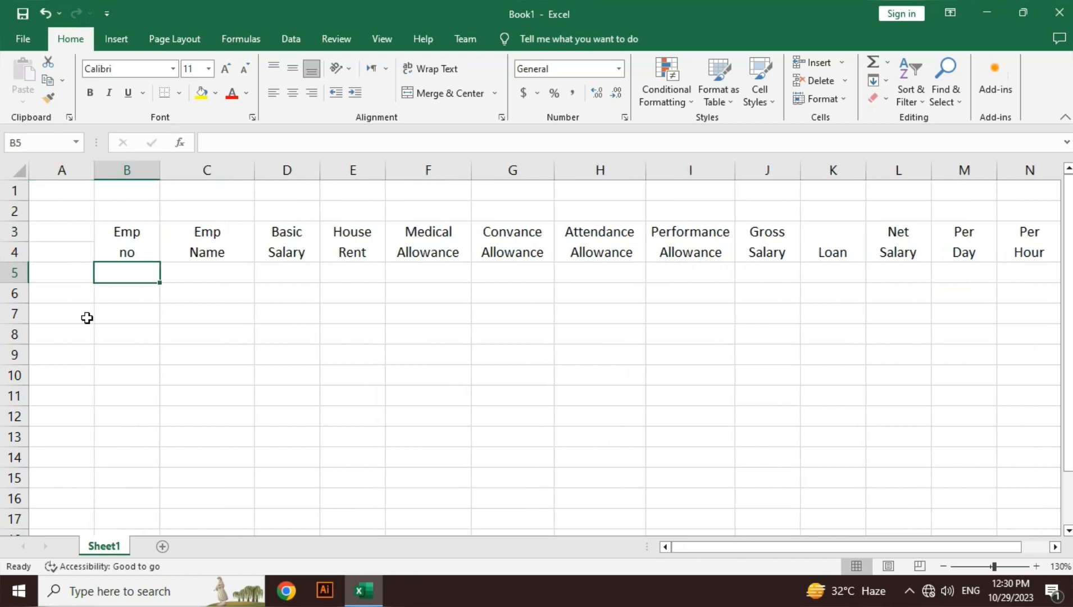
{"action": "type", "text": "1001"}
{"action": "key", "text": "Tab"}
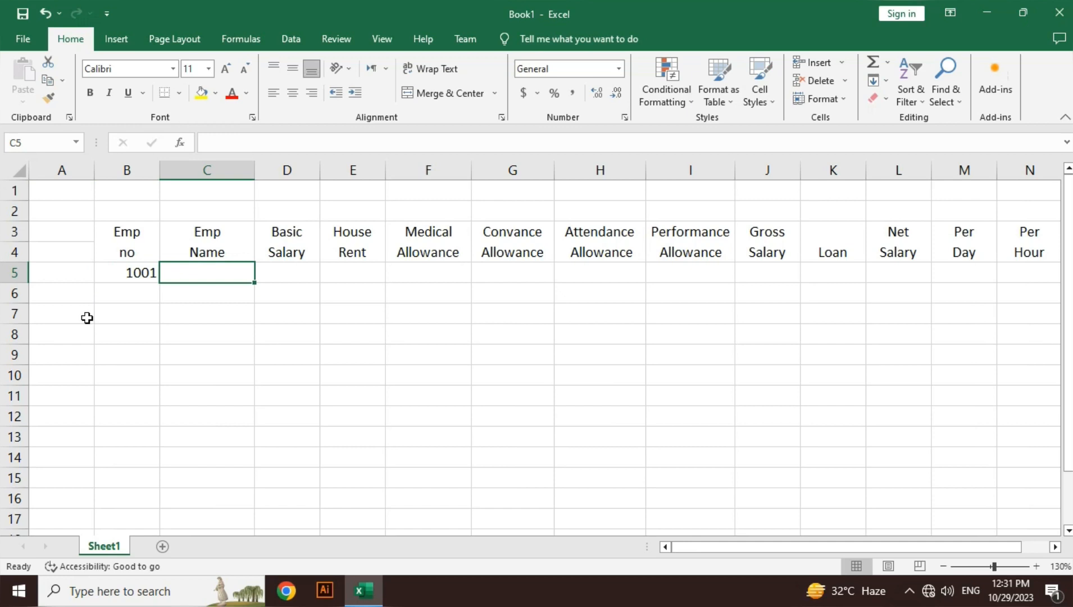
{"action": "type", "text": "Ali"}
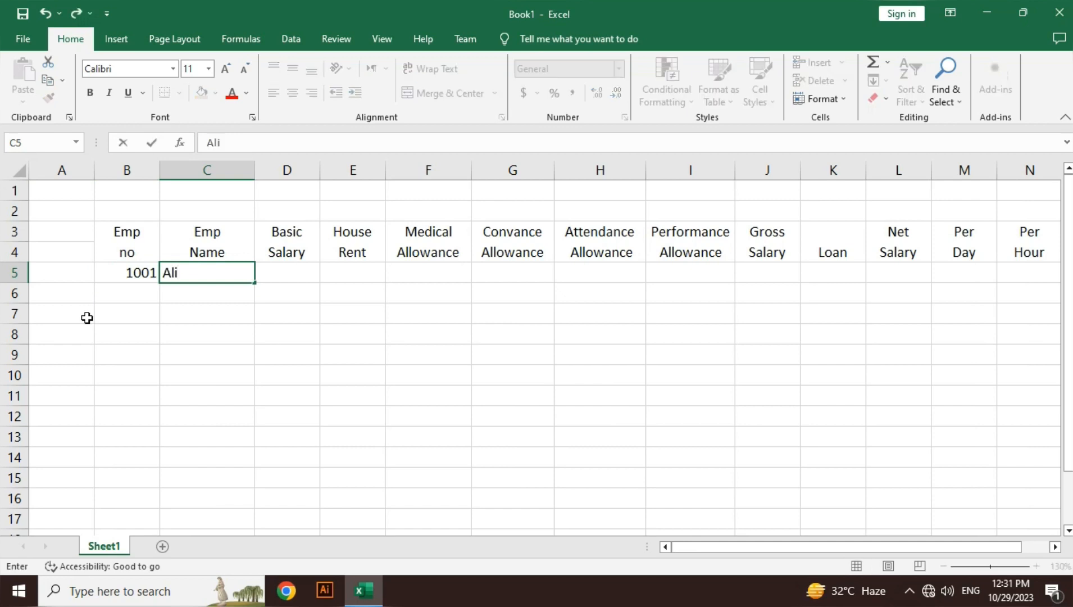
{"action": "type", "text": " Ahmed"}
{"action": "key", "text": "Tab"}
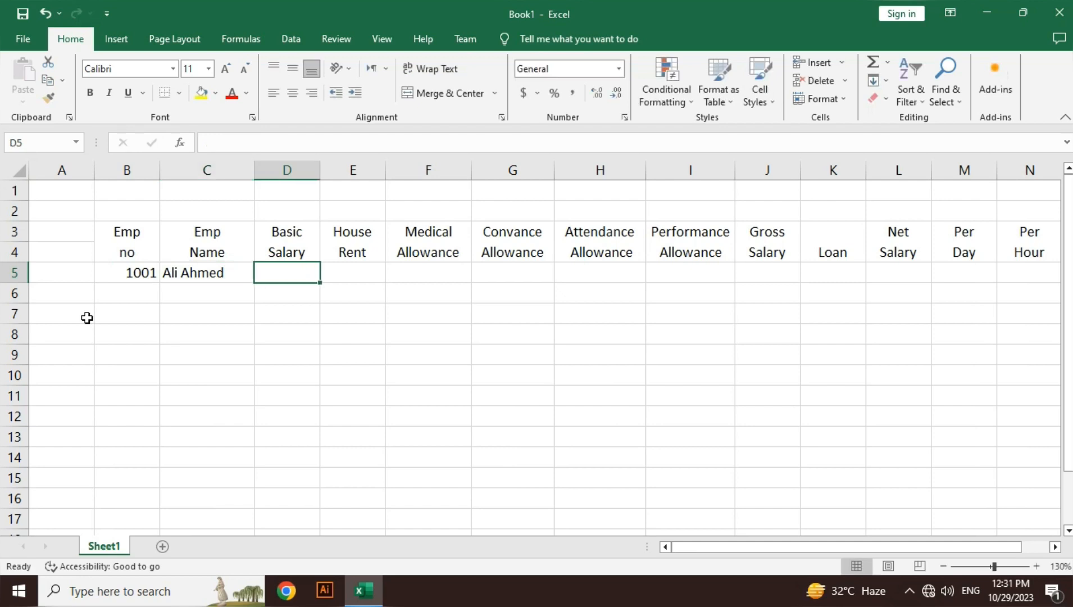
- Enter a basic salary of 100000 for the first employee in D5
{"action": "type", "text": "10000"}
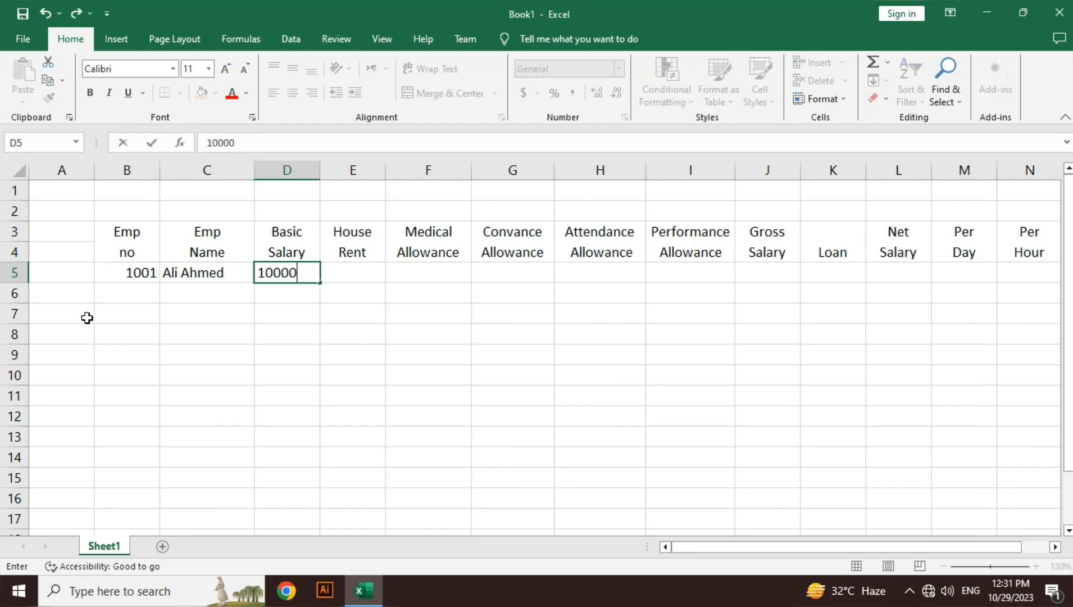
{"action": "type", "text": "0"}
{"action": "key", "text": "Tab"}
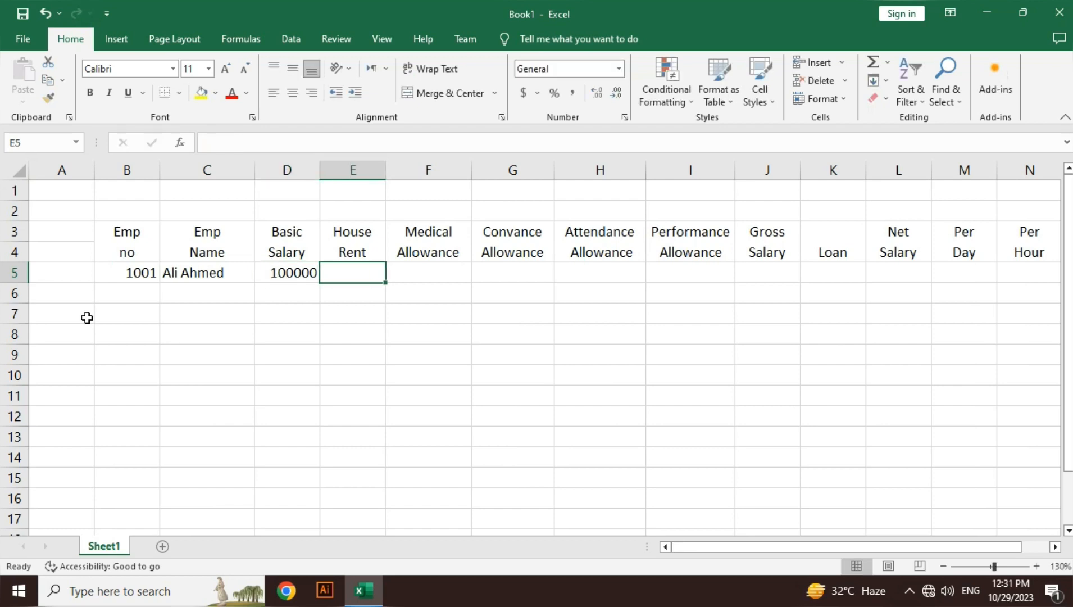
- Review the filled cells B5:D5, and highlight the remaining headers from House Rent to Per Hour in E3:N3
{"action": "key", "text": "Left"}
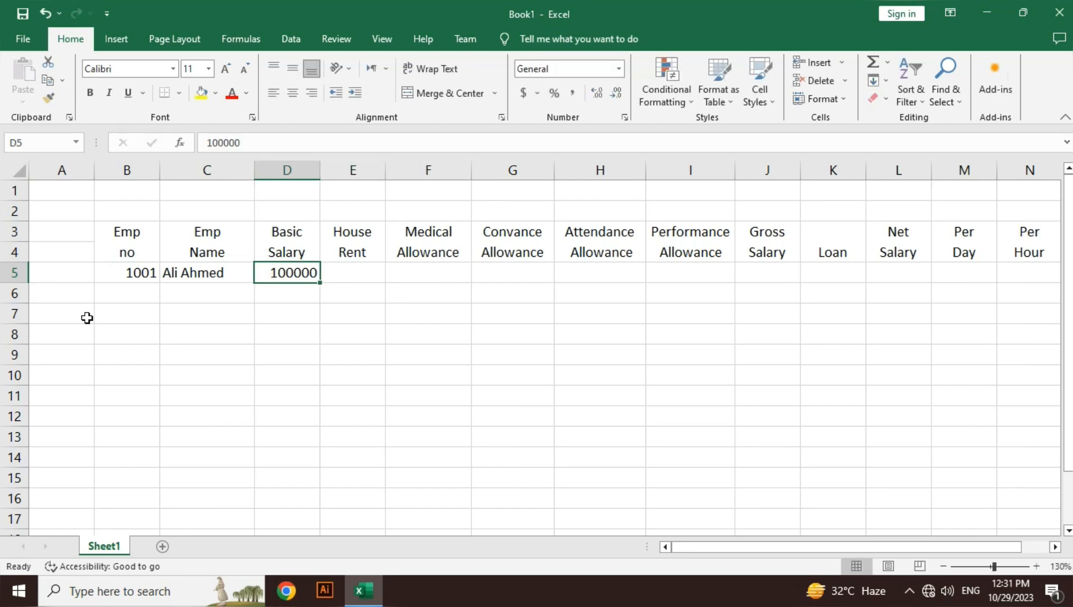
{"action": "key", "text": "shift+Left"}
{"action": "key", "text": "shift+Left"}
{"action": "key", "text": "Right"}
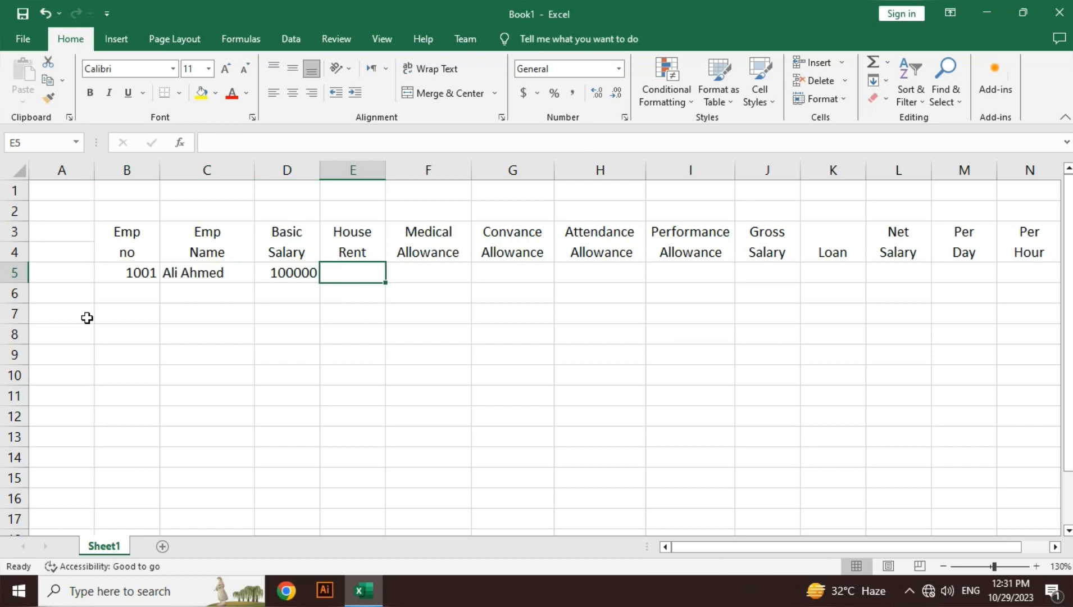
{"action": "key", "text": "Up"}
{"action": "key", "text": "shift+Right"}
{"action": "key", "text": "shift+Right"}
{"action": "key", "text": "shift+Right"}
{"action": "key", "text": "shift+Right"}
{"action": "key", "text": "shift+Right"}
{"action": "key", "text": "shift+Right"}
{"action": "key", "text": "shift+Right"}
{"action": "key", "text": "shift+Right"}
{"action": "key", "text": "shift+Right"}
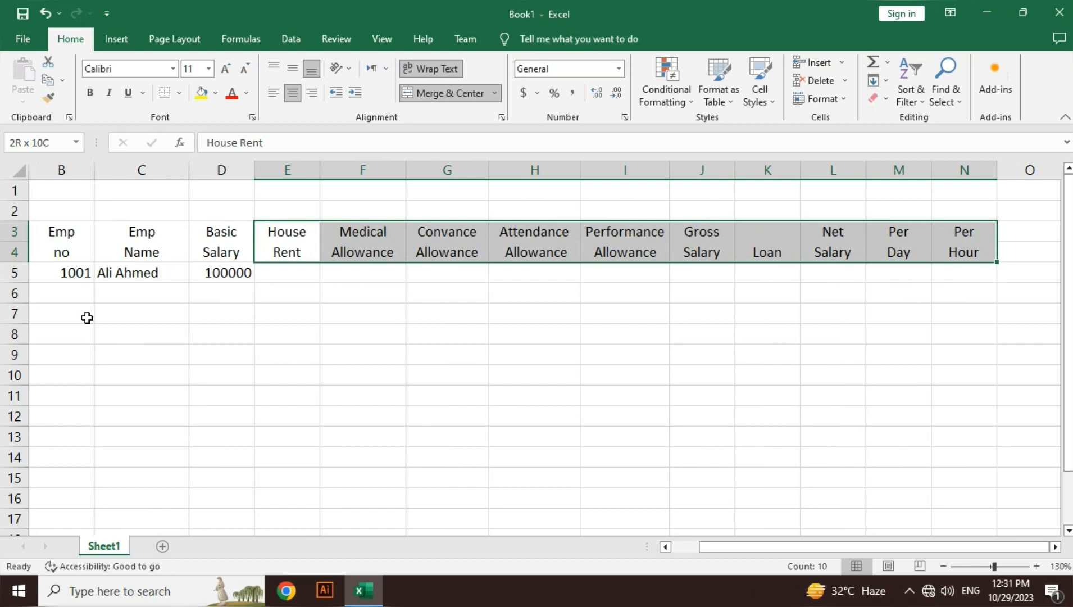
- Calculate the first employee's House Rent in E5 as 8 percent of the basic salary with the formula =D5*8/100
{"action": "key", "text": "Down"}
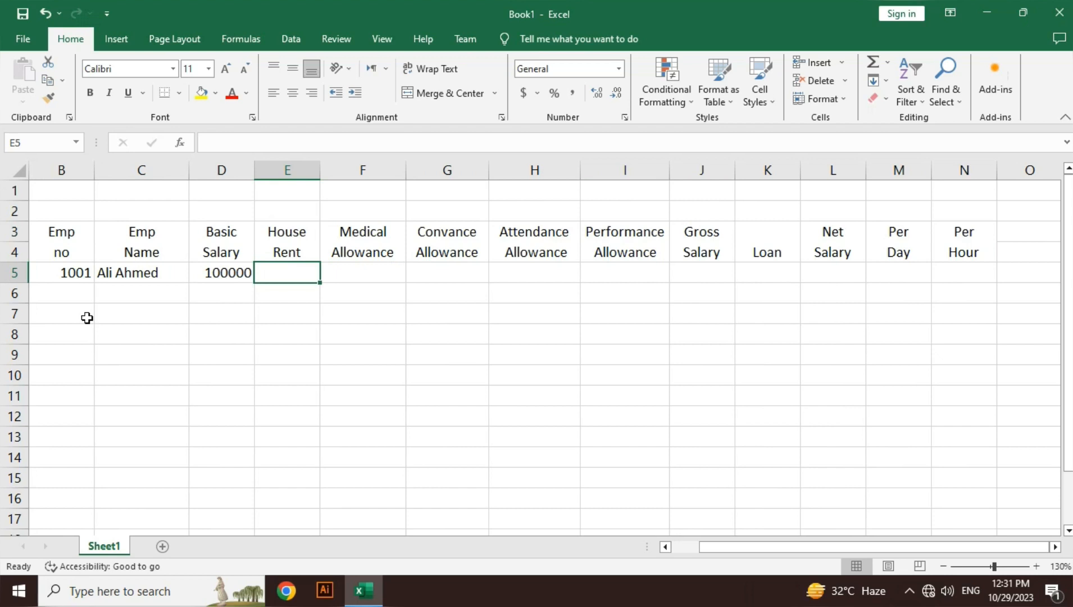
{"action": "type", "text": "="}
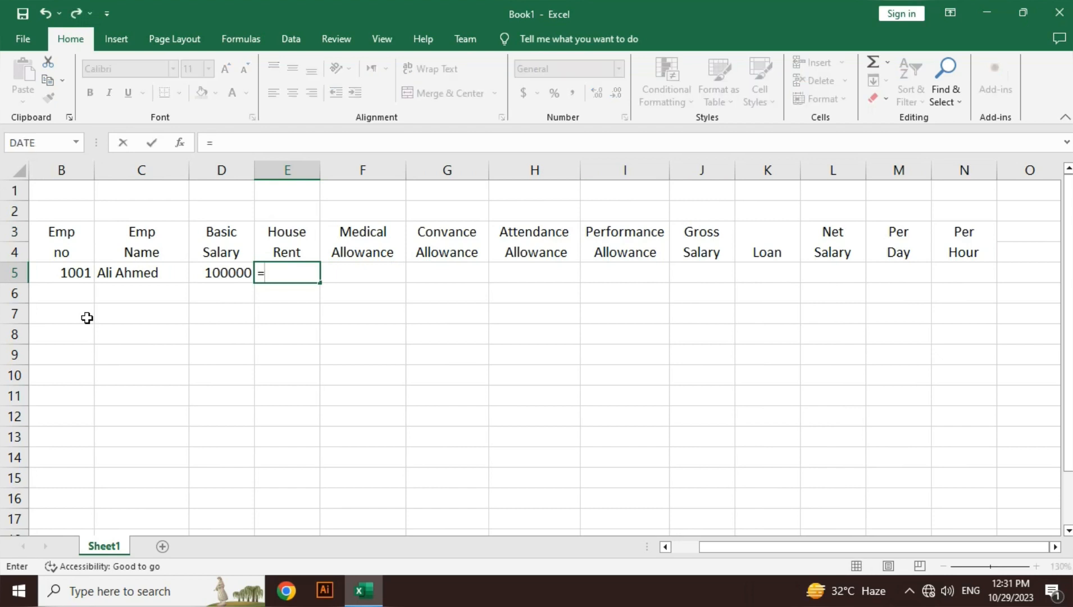
{"action": "key", "text": "Left"}
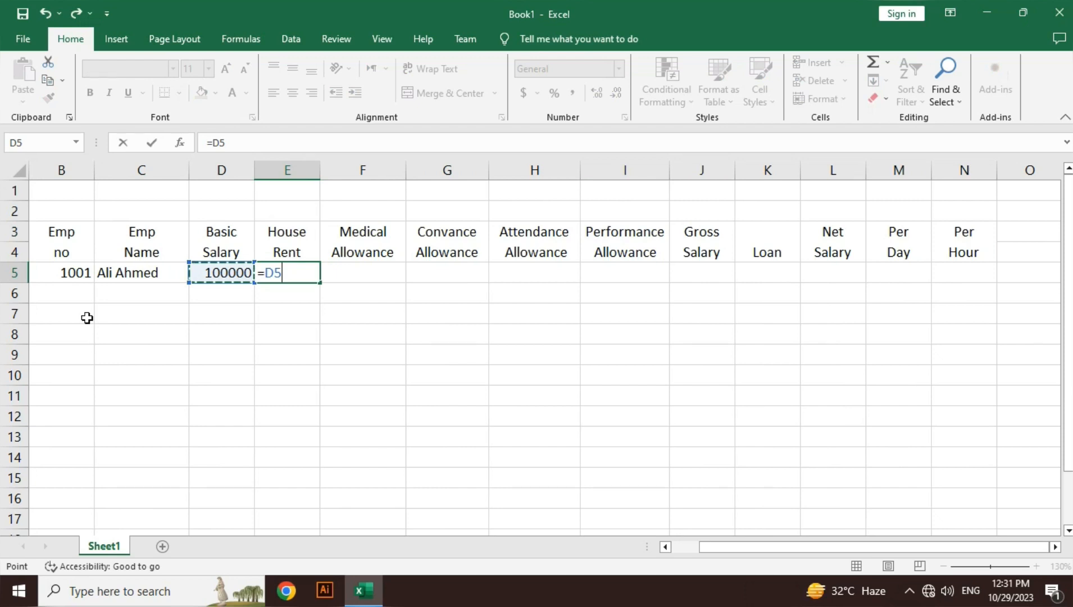
{"action": "type", "text": "*8/"}
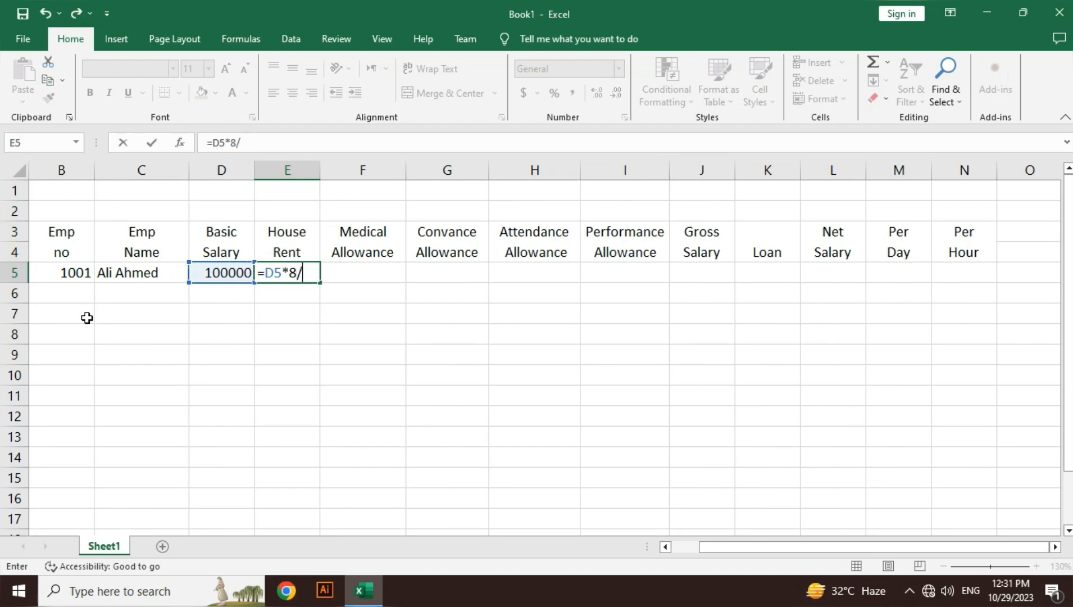
{"action": "type", "text": "100"}
{"action": "key", "text": "F2"}
{"action": "key", "text": "shift+Left"}
{"action": "key", "text": "shift+Left"}
{"action": "key", "text": "shift+Left"}
{"action": "key", "text": "shift+Left"}
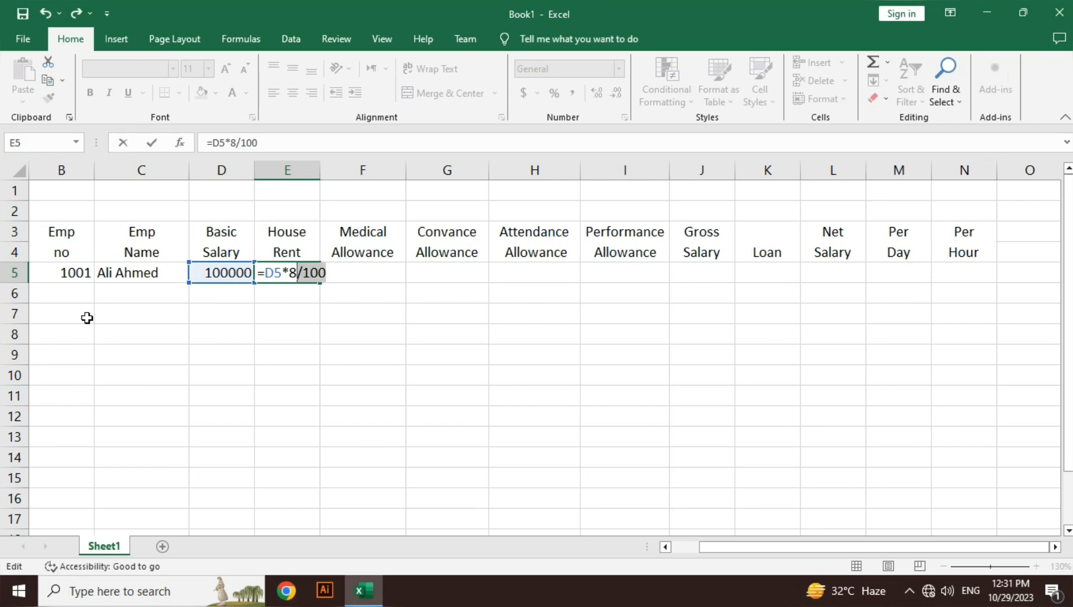
{"action": "key", "text": "shift+Left"}
{"action": "key", "text": "Right"}
{"action": "key", "text": "shift+Left"}
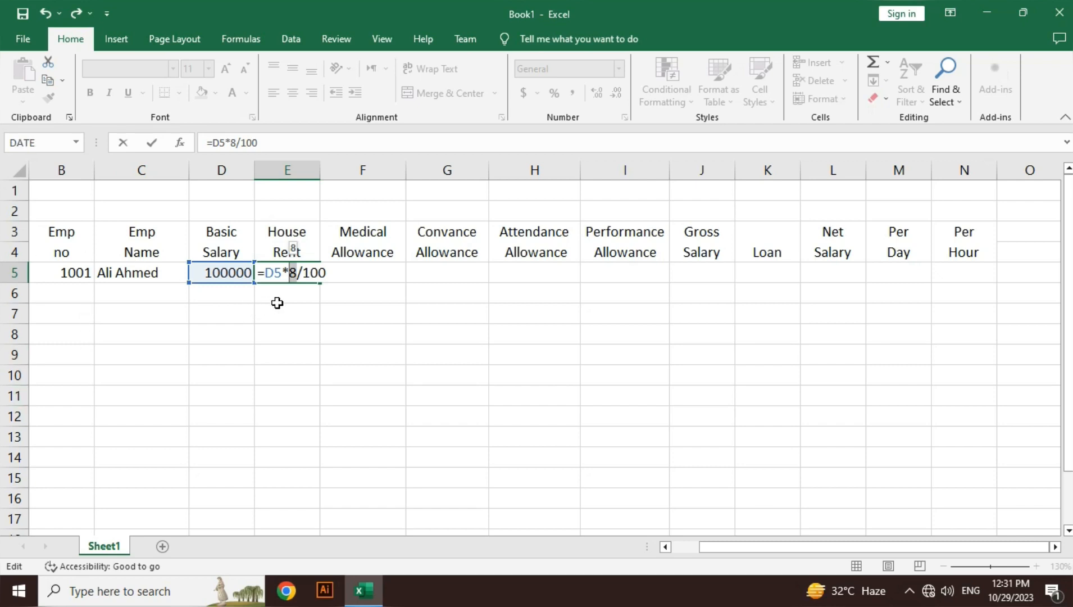
{"action": "left_click", "coordinate": [311, 275]}
{"action": "key", "text": "Return"}
- Shorten the House Rent formula in E5 to =D5*8%, replacing the division by 100 with a percent sign
{"action": "left_click", "coordinate": [310, 274]}
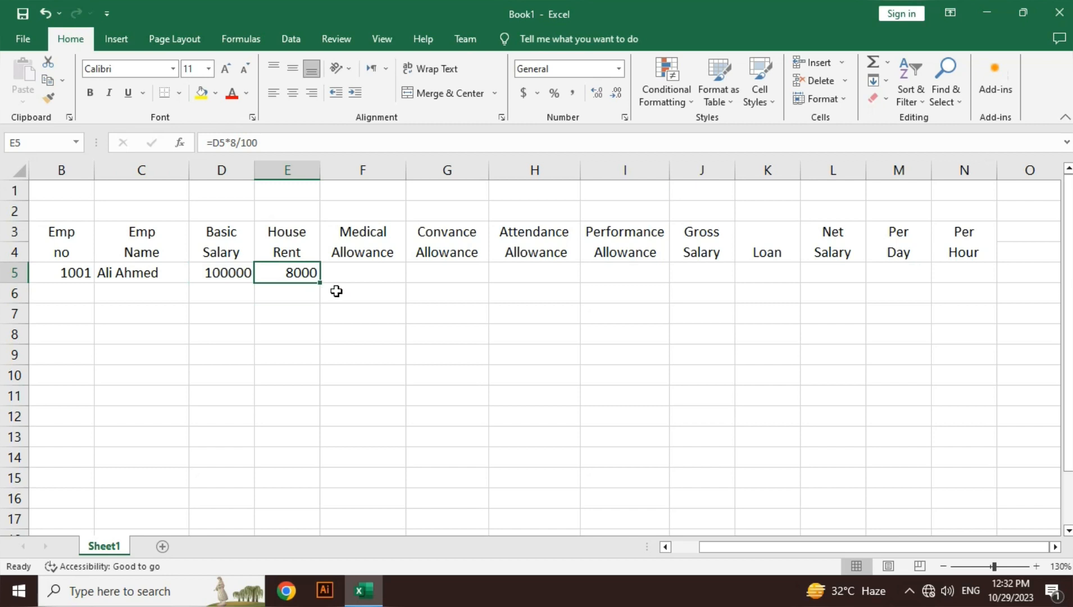
{"action": "key", "text": "F2"}
{"action": "key", "text": "Left"}
{"action": "key", "text": "Left"}
{"action": "key", "text": "Left"}
{"action": "key", "text": "Right"}
{"action": "key", "text": "Right"}
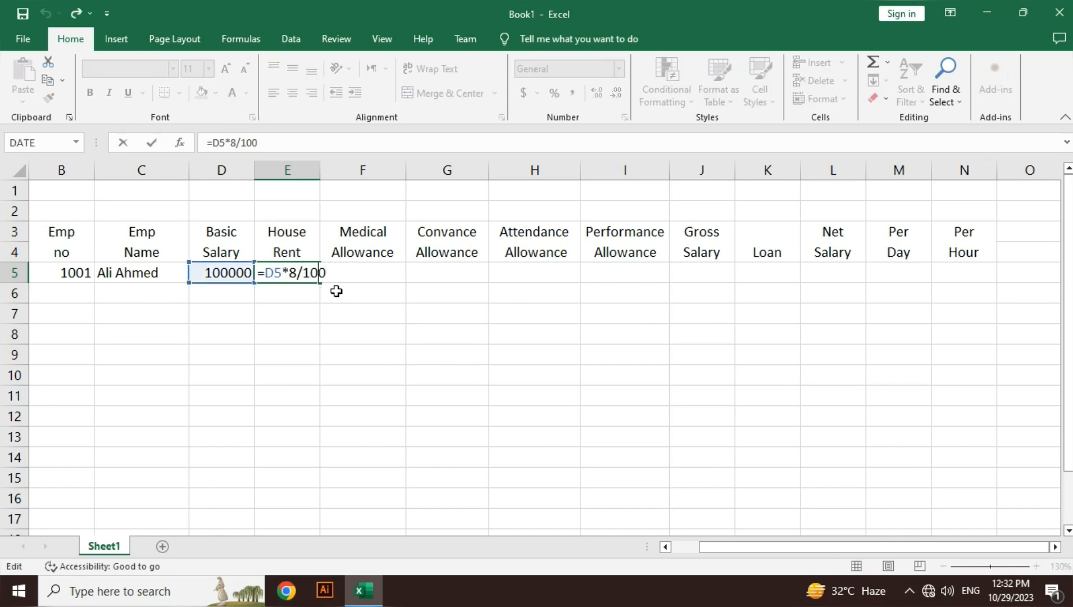
{"action": "key", "text": "Right"}
{"action": "key", "text": "BackSpace"}
{"action": "key", "text": "BackSpace"}
{"action": "key", "text": "BackSpace"}
{"action": "key", "text": "BackSpace"}
{"action": "type", "text": "%"}
{"action": "key", "text": "Return"}
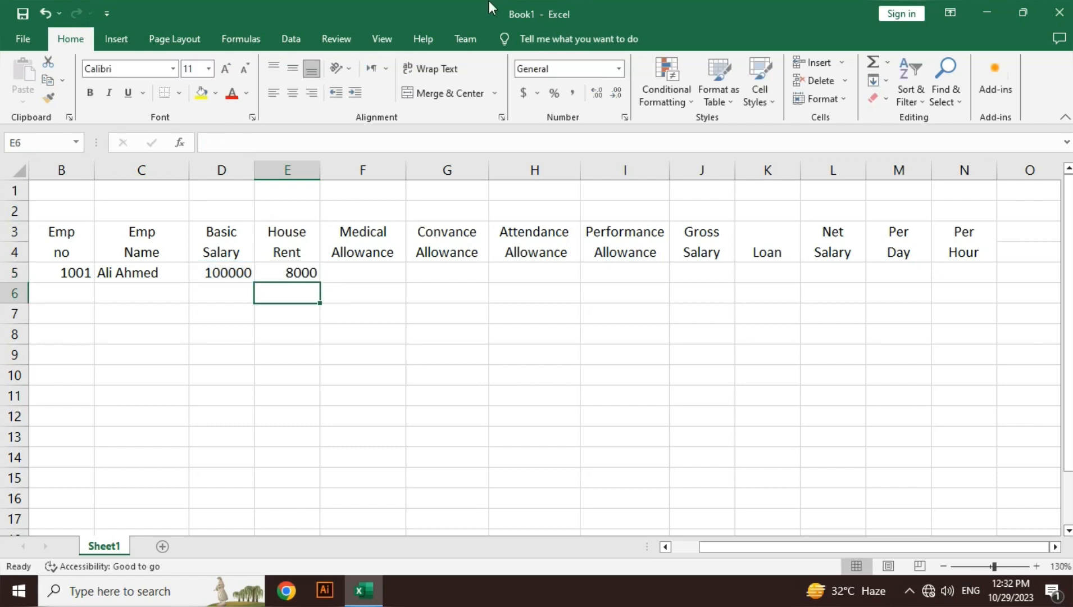
- Change the House Rent formula in E5 back to the division form =D5*8/100
{"action": "mouse_move", "coordinate": [489, 1]}
{"action": "key", "text": "Up"}
{"action": "key", "text": "F2"}
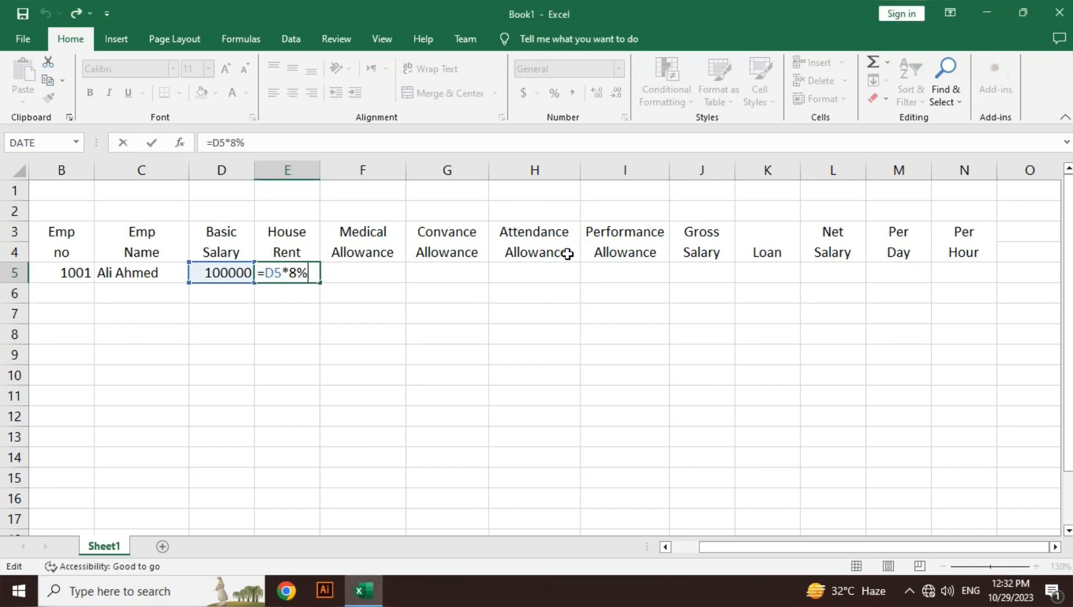
{"action": "key", "text": "BackSpace"}
{"action": "type", "text": "/100"}
{"action": "key", "text": "Return"}
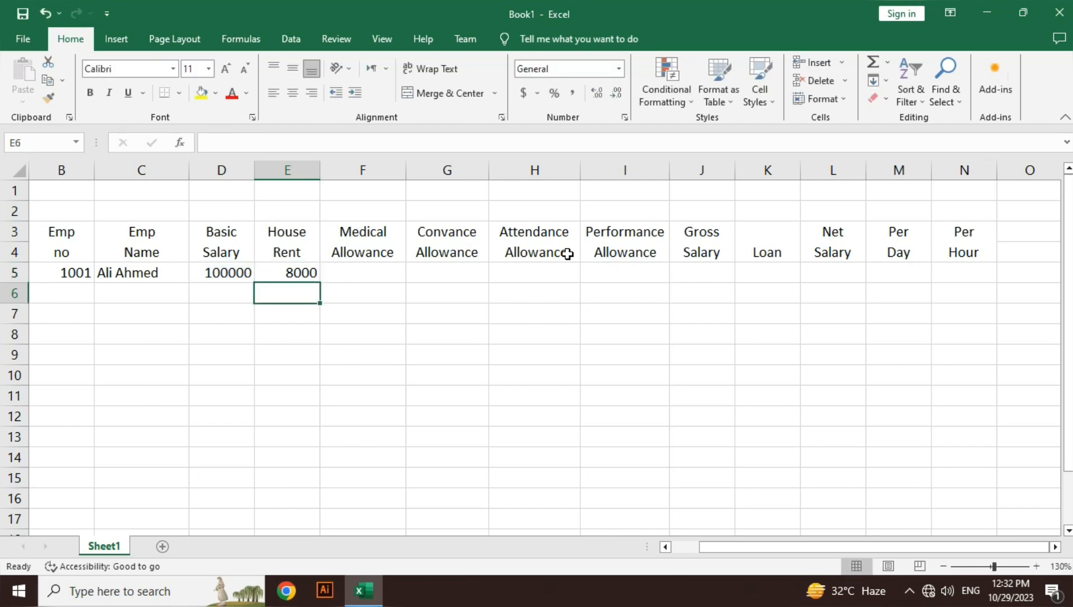
- Restore the percent-sign form =D5*8% in the House Rent cell E5
{"action": "key", "text": "Up"}
{"action": "key", "text": "BackSpace"}
{"action": "key", "text": "BackSpace"}
{"action": "key", "text": "BackSpace"}
{"action": "key", "text": "BackSpace"}
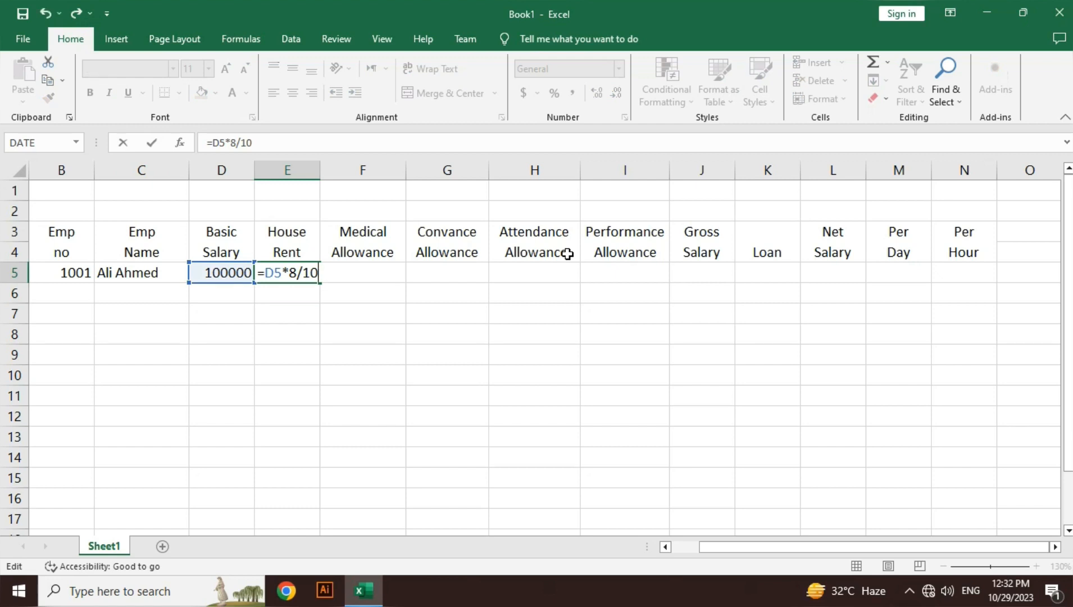
{"action": "type", "text": "%"}
{"action": "key", "text": "Return"}
{"action": "key", "text": "Up"}
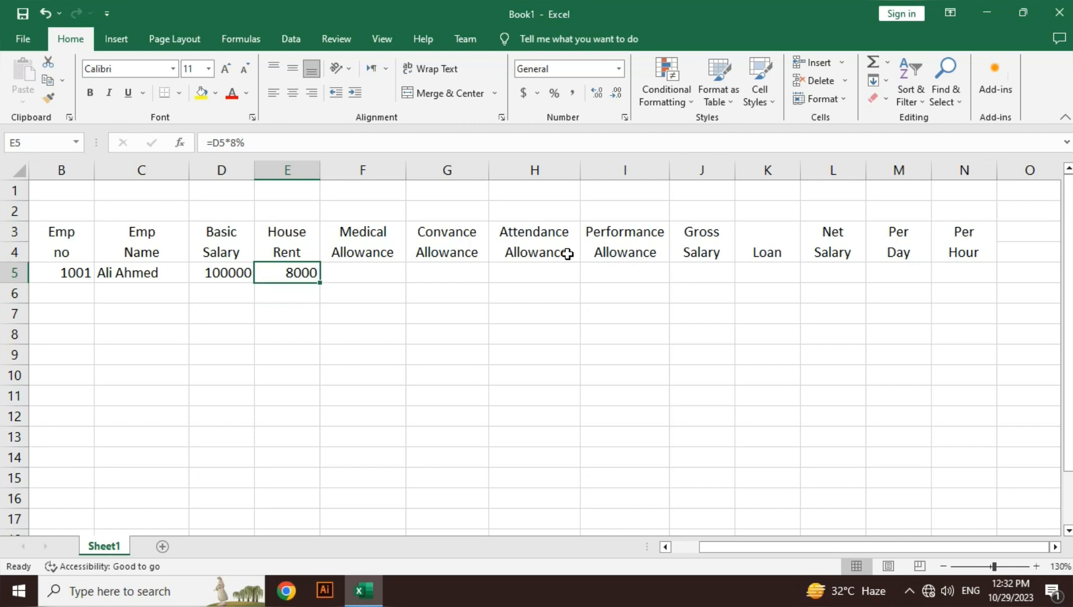
- Draft the Medical Allowance formula in F5 as 10 percent of the basic salary in division form, =D5*10/100
{"action": "key", "text": "F2"}
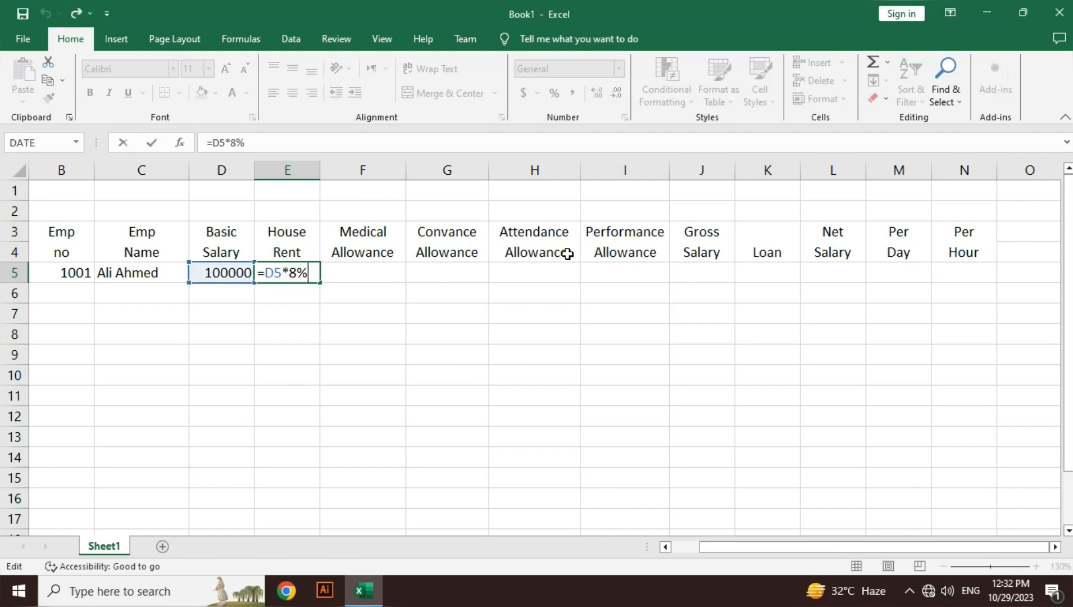
{"action": "key", "text": "Return"}
{"action": "key", "text": "Right"}
{"action": "key", "text": "Up"}
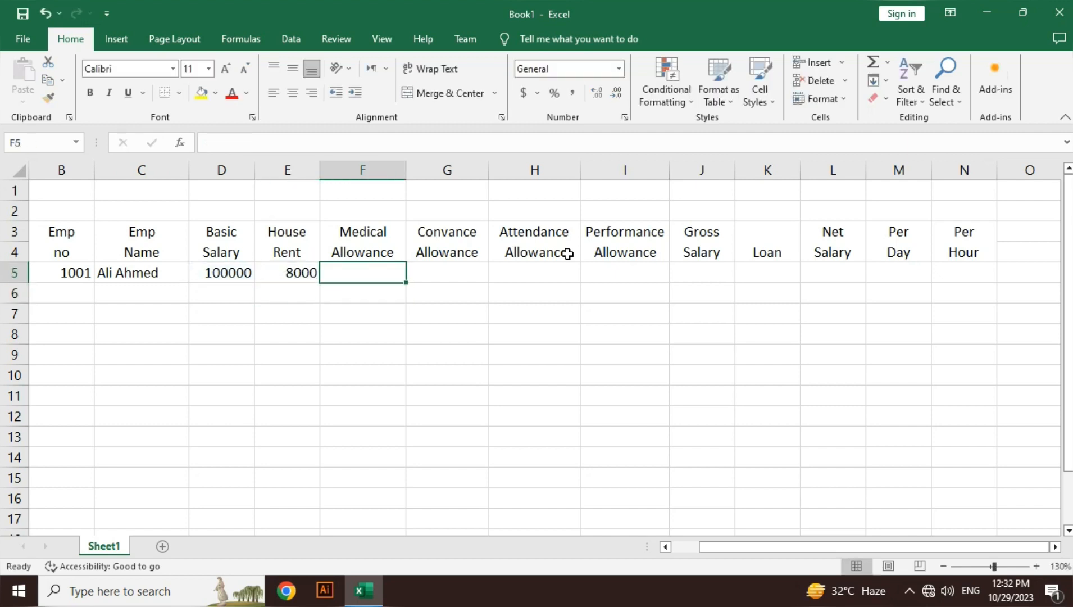
{"action": "type", "text": "="}
{"action": "key", "text": "Left"}
{"action": "key", "text": "Left"}
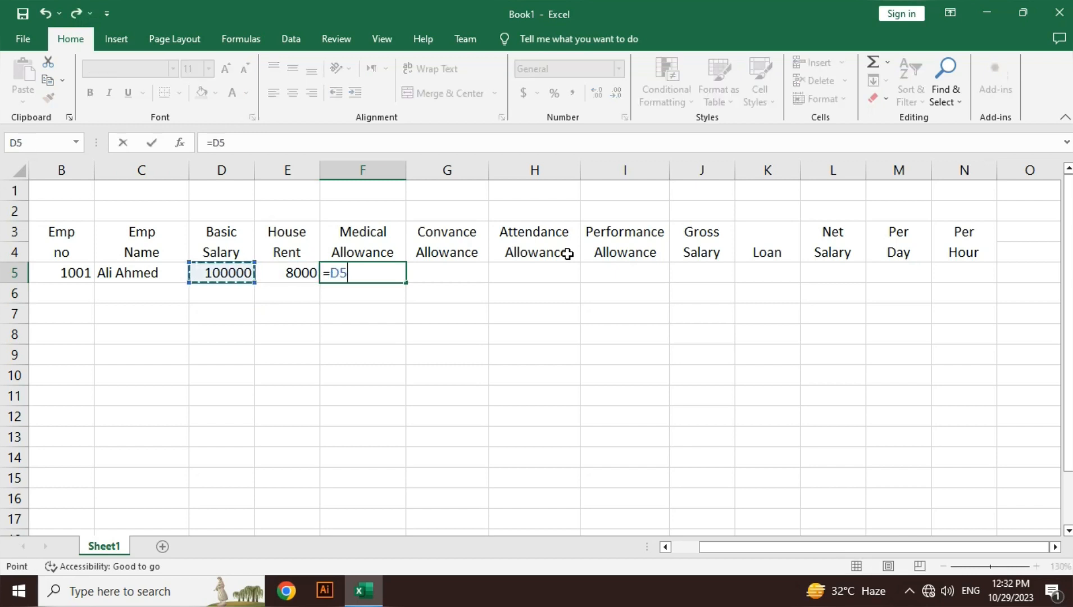
{"action": "type", "text": "*10"}
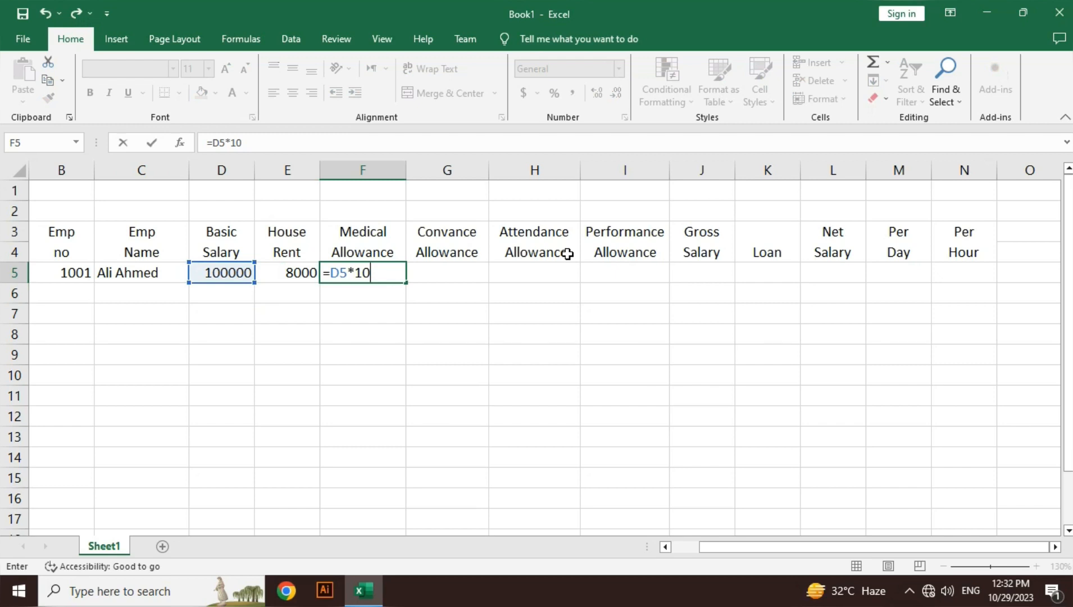
{"action": "type", "text": "/10"}
{"action": "type", "text": "0"}
- Replace the division by 100 in the Medical Allowance formula with a percent sign and enter it as =D5*10%
{"action": "key", "text": "BackSpace"}
{"action": "key", "text": "BackSpace"}
{"action": "key", "text": "BackSpace"}
{"action": "key", "text": "BackSpace"}
{"action": "type", "text": "%"}
{"action": "double_click", "coordinate": [364, 273]}
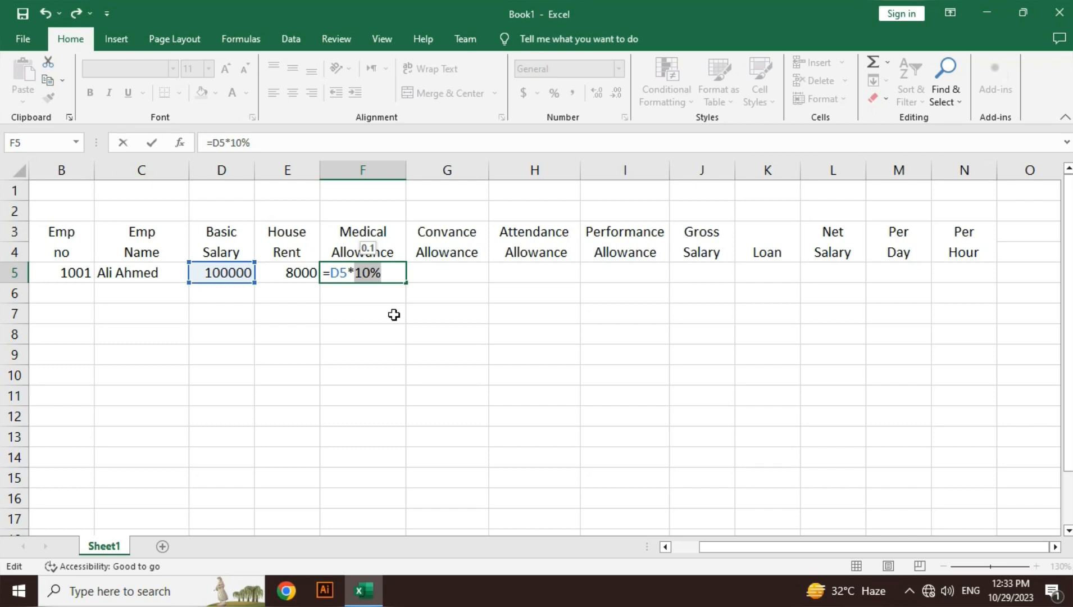
{"action": "key", "text": "Return"}
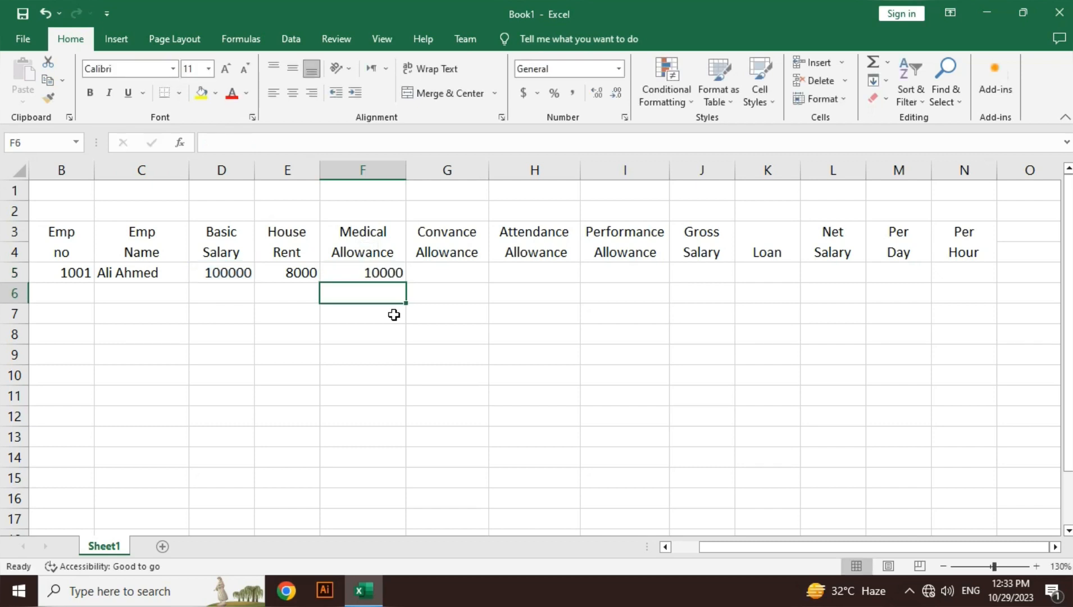
- Check the Medical Allowance formula in F5 against the basic salary in D5
{"action": "key", "text": "Up"}
{"action": "key", "text": "Right"}
{"action": "key", "text": "Left"}
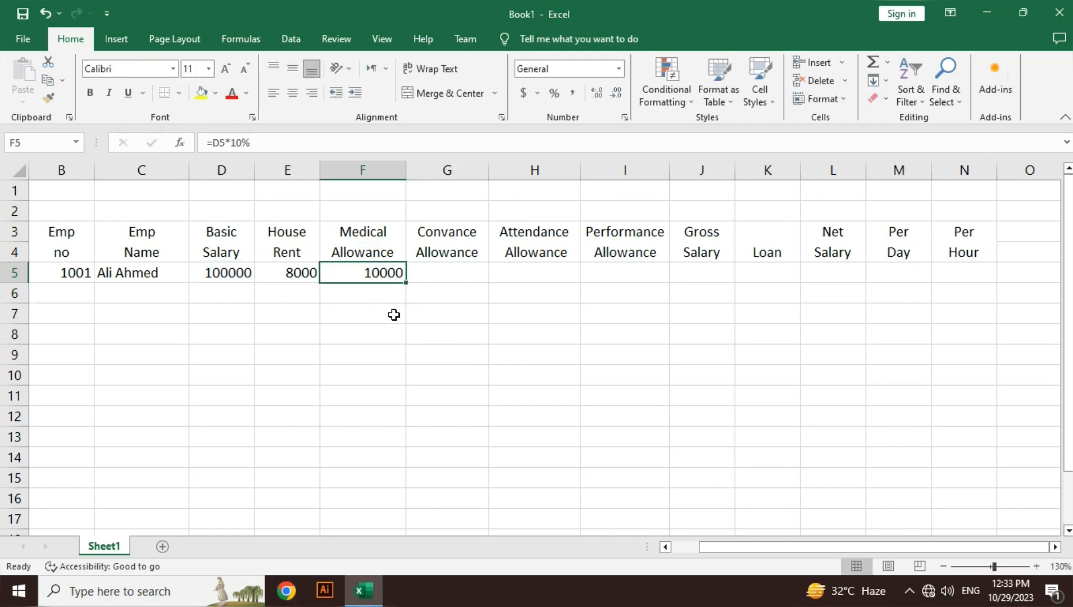
{"action": "key", "text": "Left"}
{"action": "key", "text": "Left"}
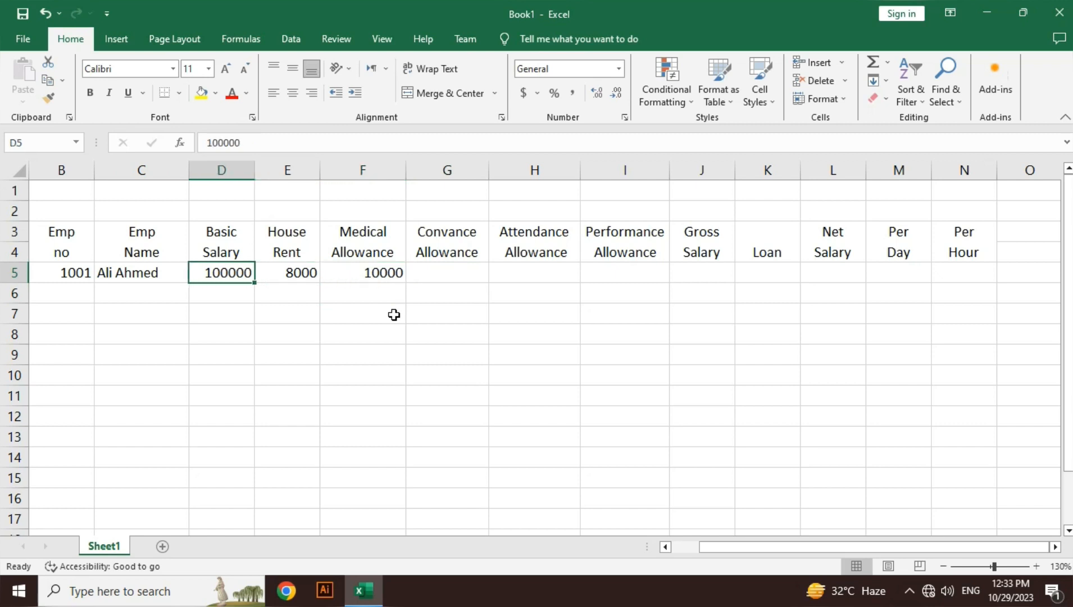
{"action": "key", "text": "Right"}
{"action": "key", "text": "Right"}
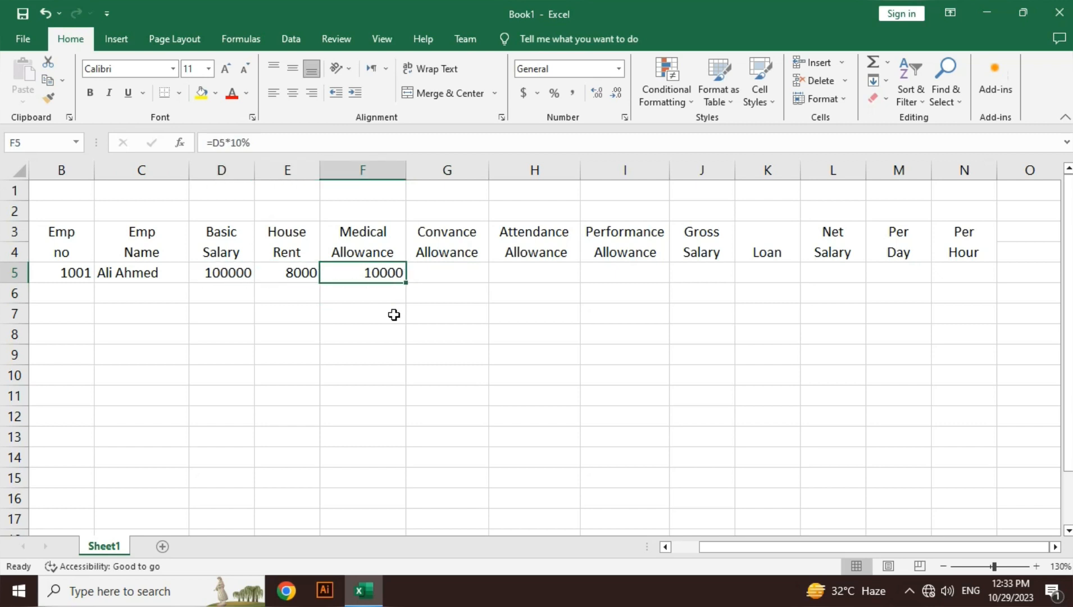
- Calculate the first employee's Convance Allowance in G5 as 12 percent of the basic salary with =D5*12%
{"action": "key", "text": "Right"}
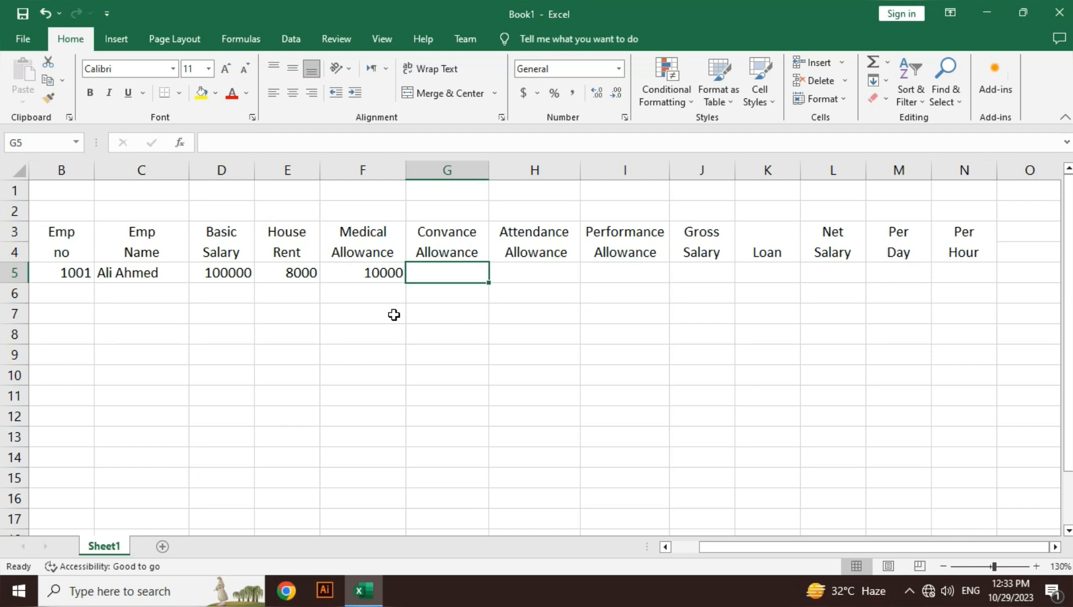
{"action": "type", "text": "="}
{"action": "key", "text": "Left"}
{"action": "key", "text": "Left"}
{"action": "key", "text": "Left"}
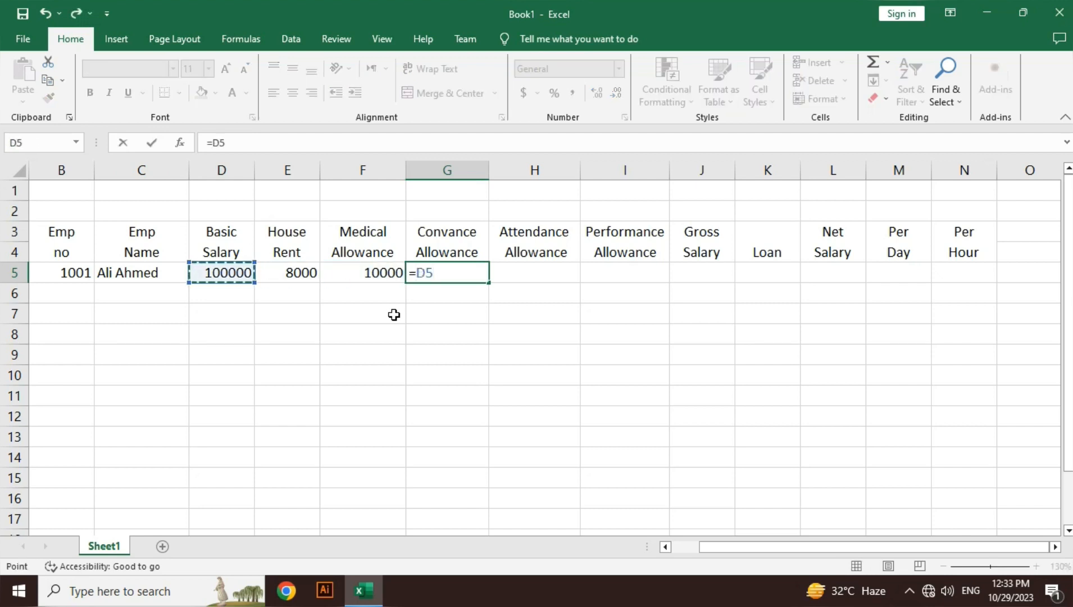
{"action": "type", "text": "*12"}
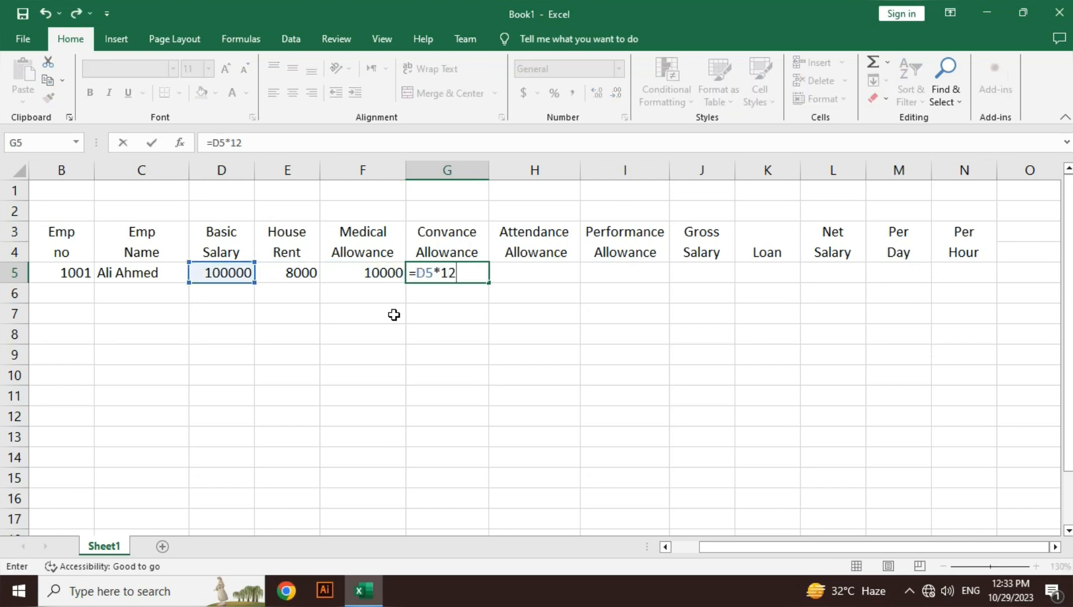
{"action": "type", "text": "%"}
{"action": "key", "text": "Return"}
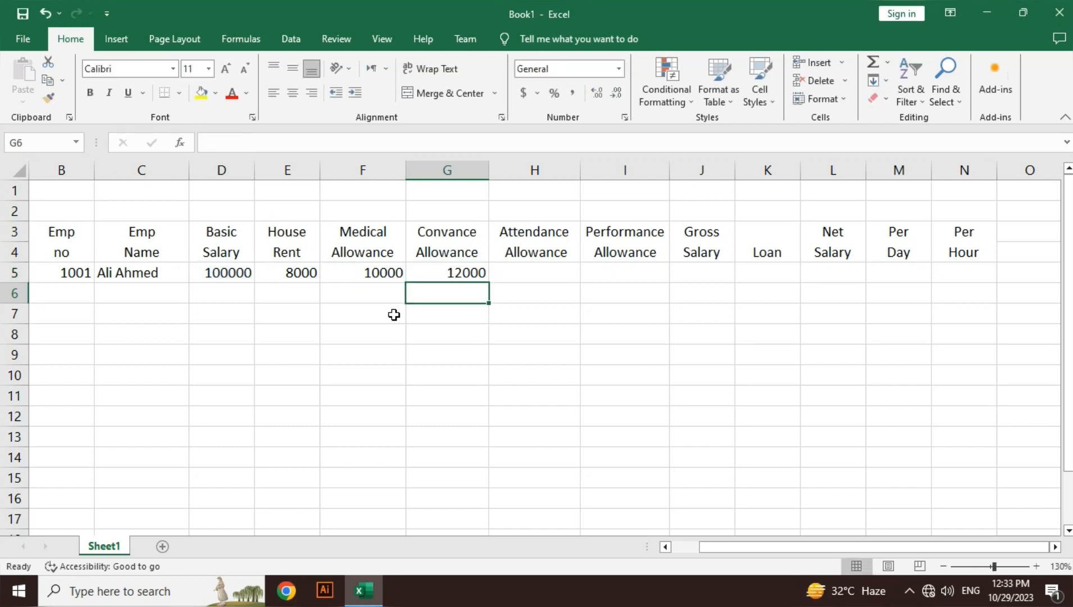
- Calculate the first employee's Attendance Allowance in H5 as 15 percent of the basic salary with =D5*15%
{"action": "key", "text": "Right"}
{"action": "key", "text": "Up"}
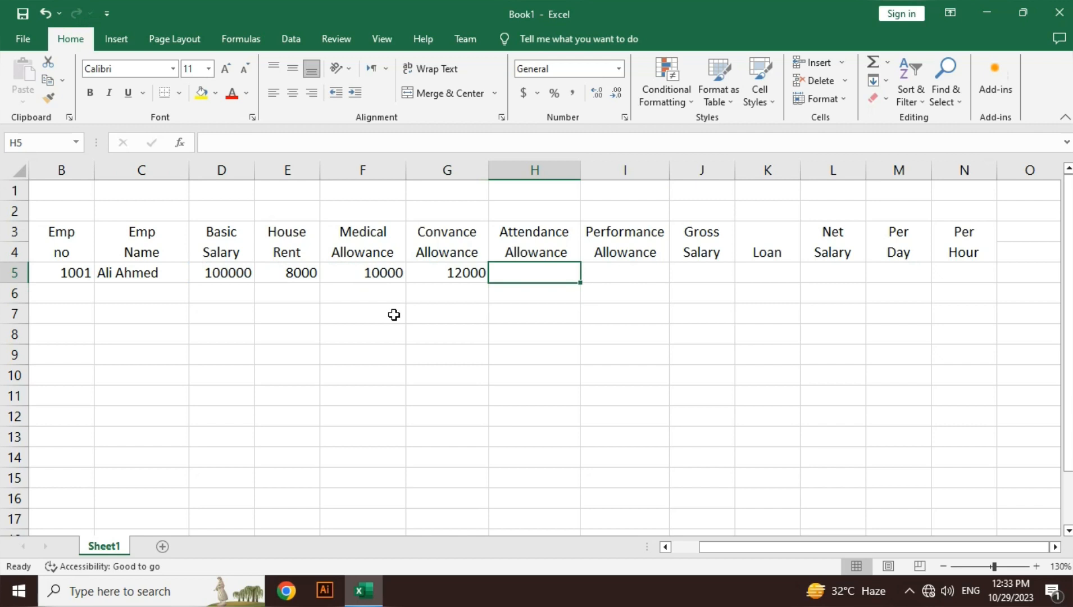
{"action": "type", "text": "="}
{"action": "key", "text": "Left"}
{"action": "key", "text": "Left"}
{"action": "key", "text": "Left"}
{"action": "key", "text": "Left"}
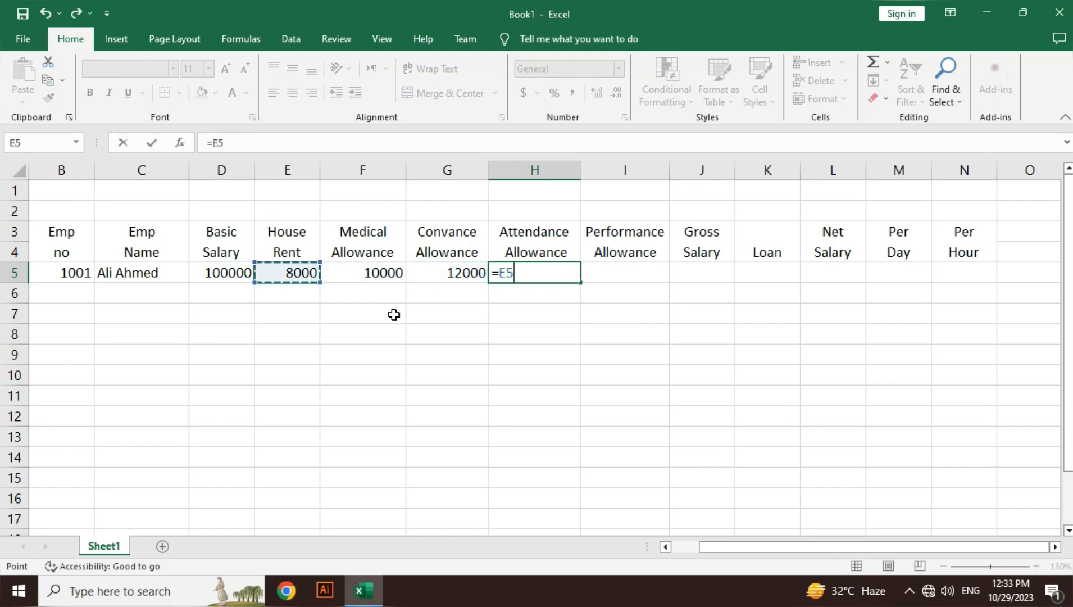
{"action": "type", "text": "*"}
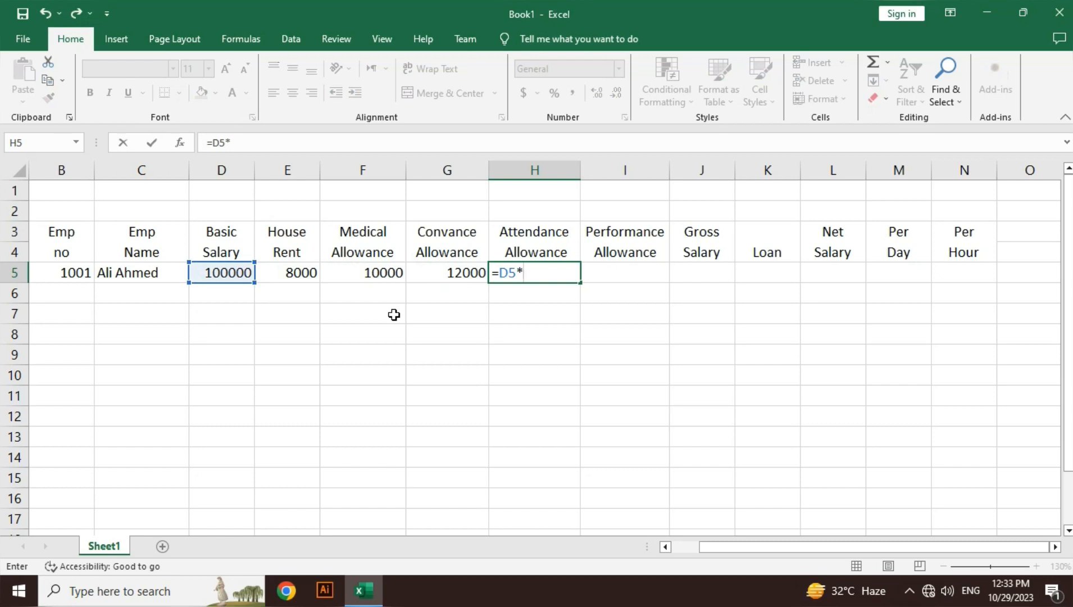
{"action": "type", "text": "15%"}
{"action": "key", "text": "Return"}
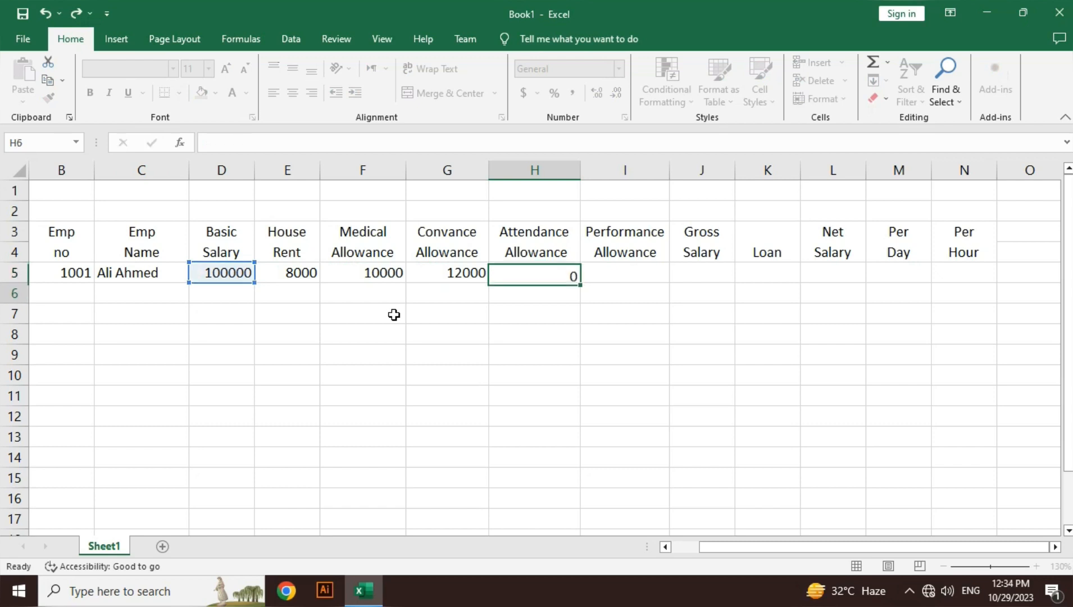
- Calculate the first employee's Performance Allowance in I5 as 20 percent of the basic salary with =D5*20%
{"action": "key", "text": "Up"}
{"action": "key", "text": "Right"}
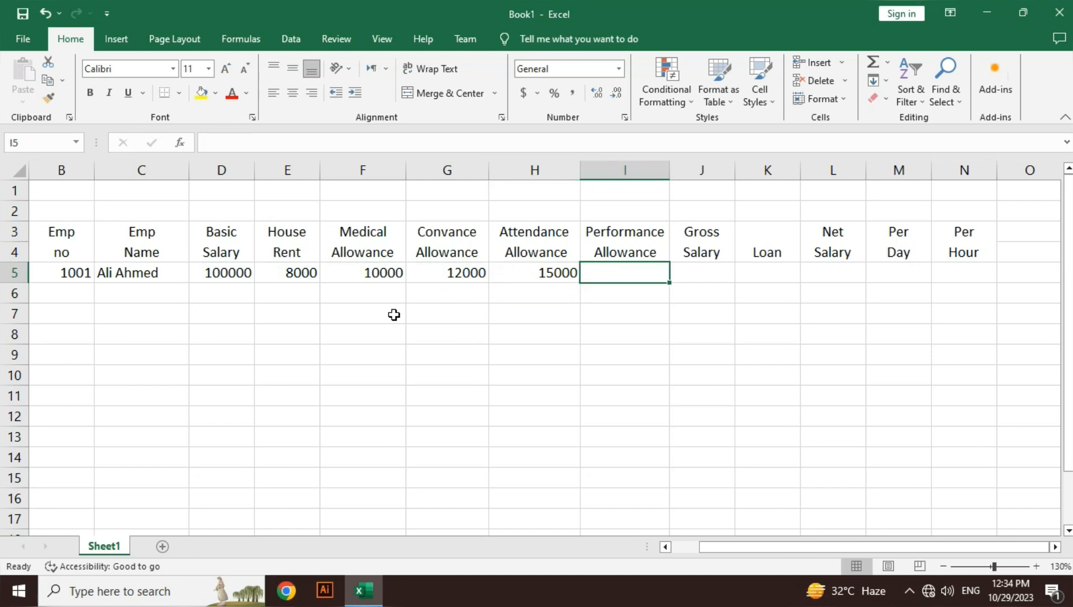
{"action": "type", "text": "="}
{"action": "key", "text": "Left"}
{"action": "key", "text": "Left"}
{"action": "key", "text": "Left"}
{"action": "key", "text": "Left"}
{"action": "key", "text": "Left"}
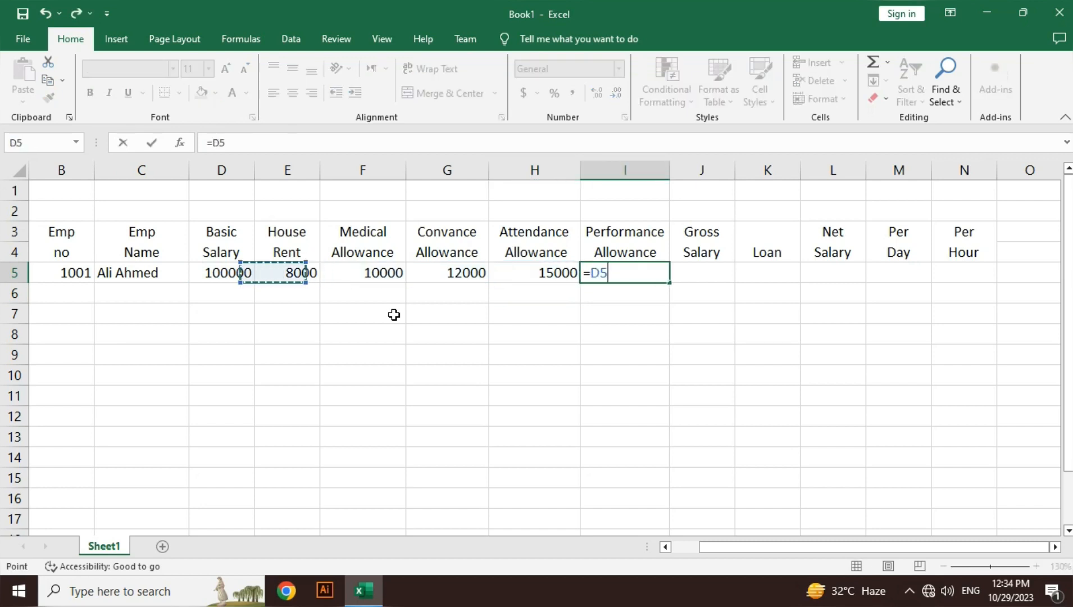
{"action": "type", "text": "*"}
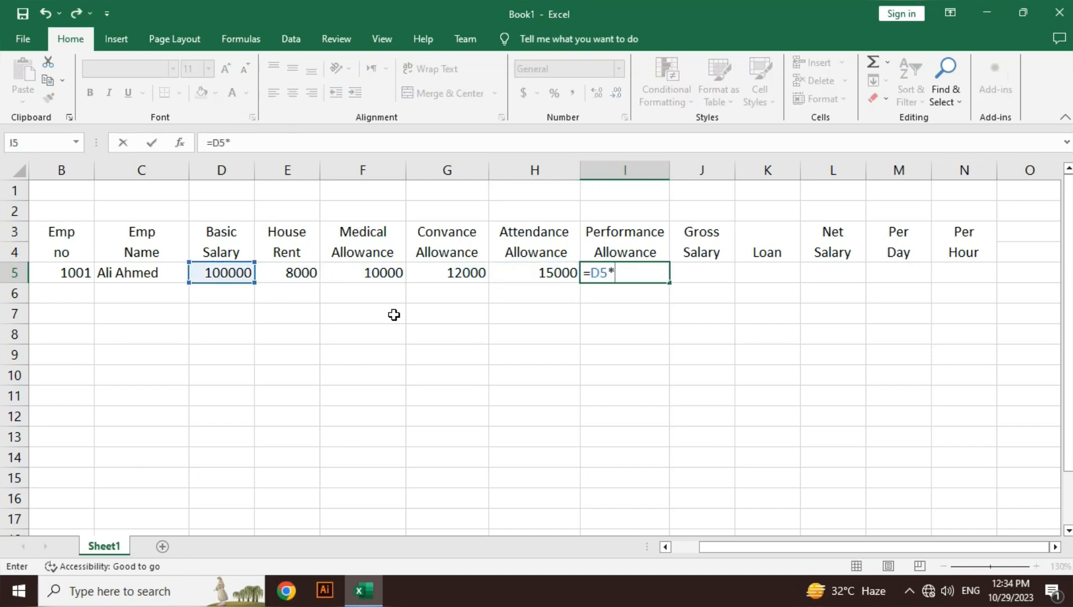
{"action": "type", "text": "20%"}
{"action": "key", "text": "Return"}
- Review the House Rent and allowance amounts in E5:I5 and inspect the Performance Allowance formula in I5
{"action": "key", "text": "Up"}
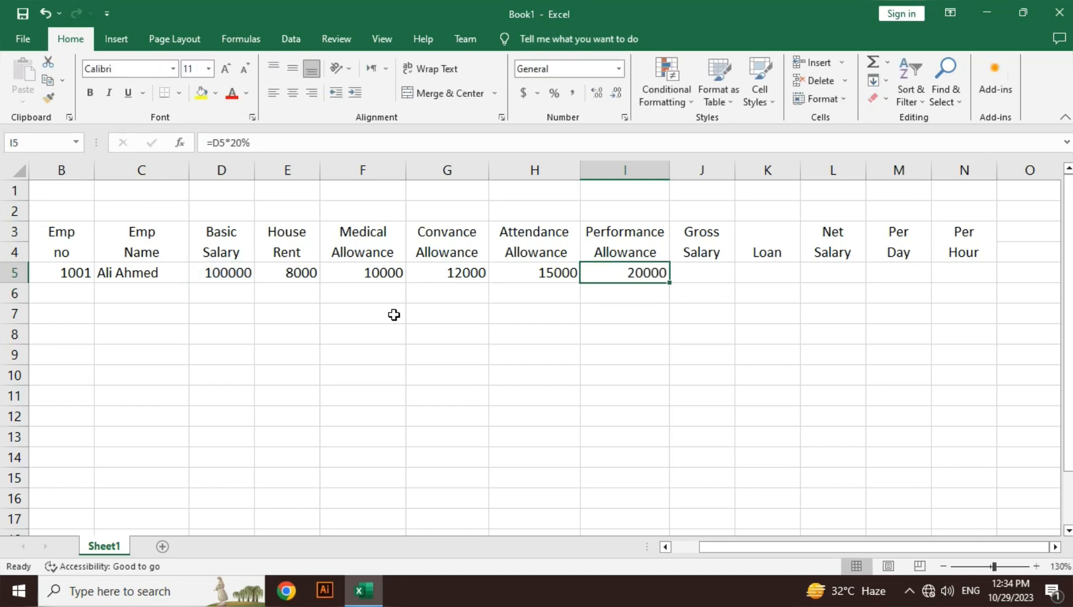
{"action": "key", "text": "shift+Left"}
{"action": "key", "text": "shift+Left"}
{"action": "key", "text": "shift+Left"}
{"action": "key", "text": "shift+Left"}
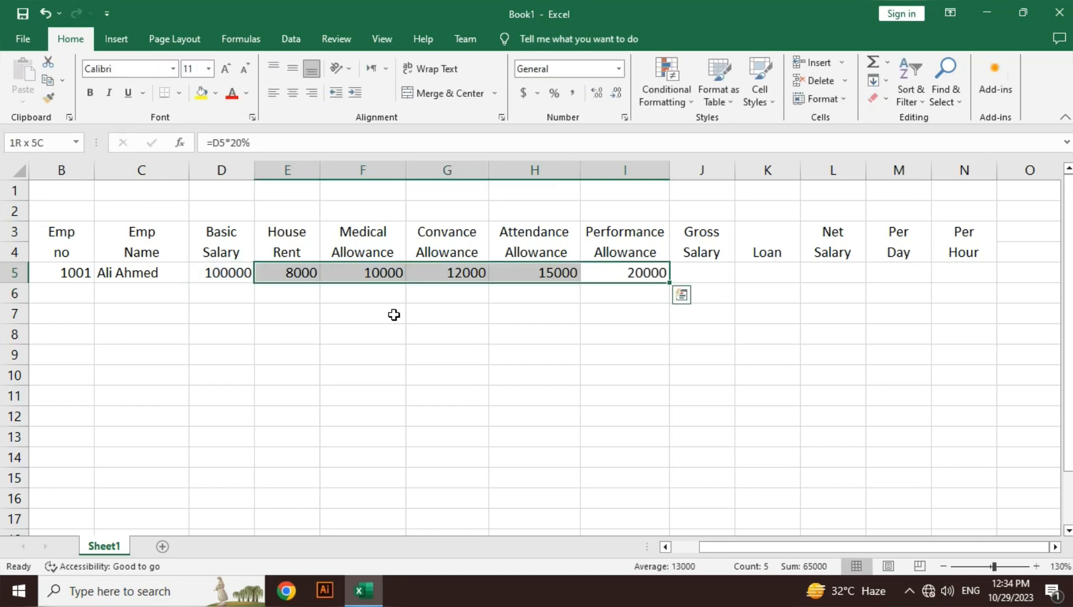
{"action": "key", "text": "shift+Right"}
{"action": "key", "text": "shift+Right"}
{"action": "key", "text": "shift+Right"}
{"action": "key", "text": "shift+Right"}
{"action": "key", "text": "shift+Right"}
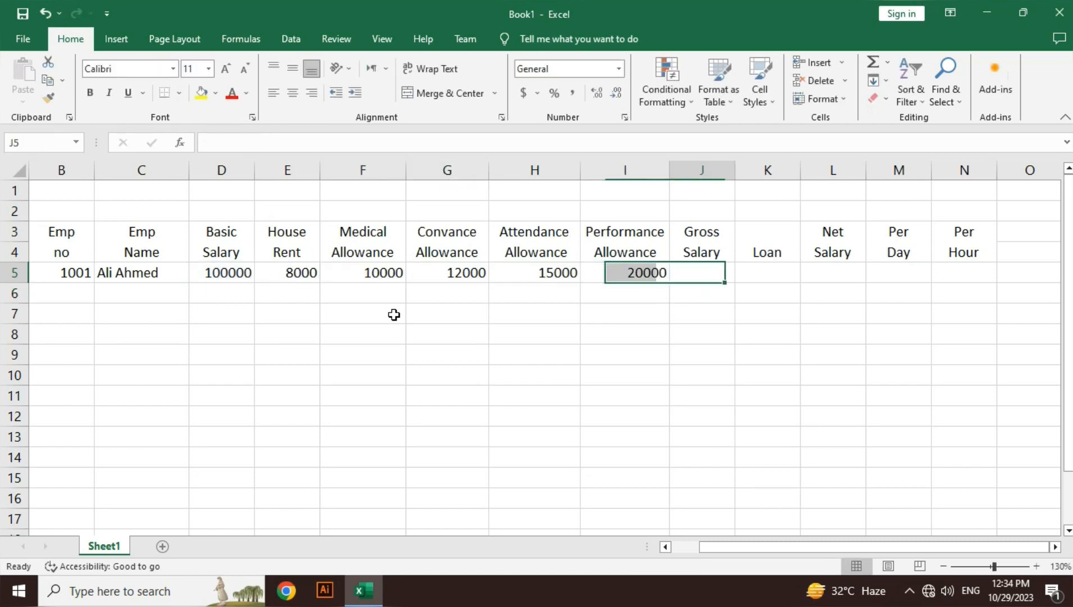
{"action": "key", "text": "shift+Left"}
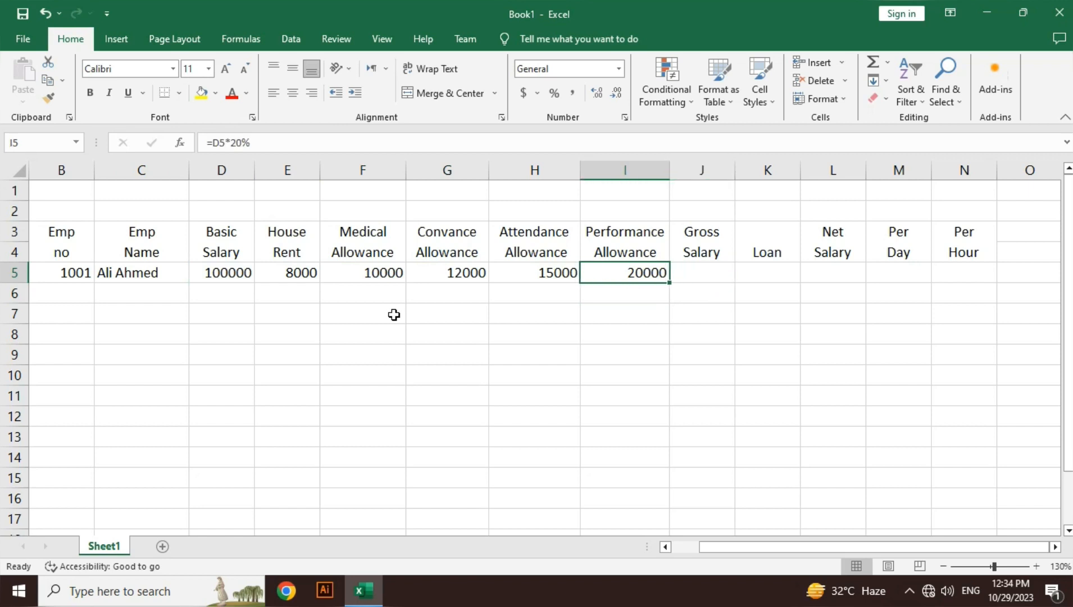
{"action": "key", "text": "F2"}
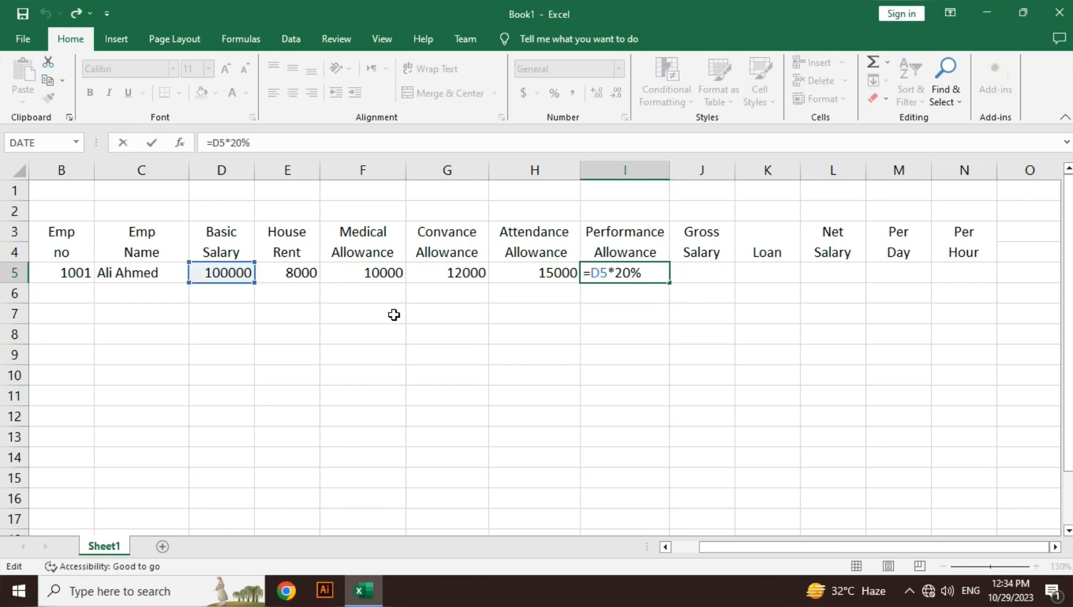
{"action": "key", "text": "Return"}
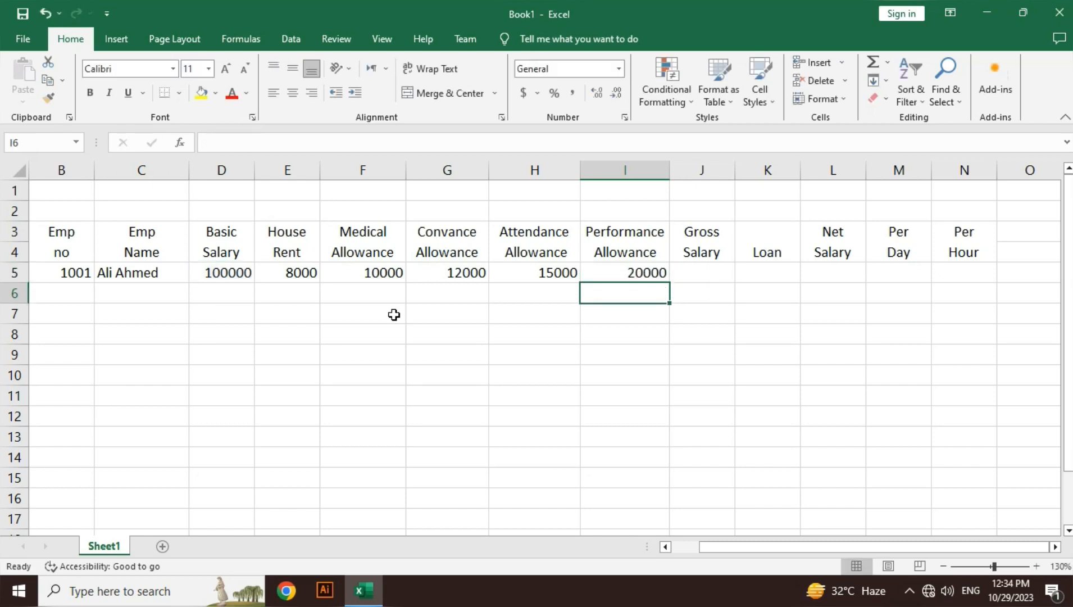
- Look over the House Rent and allowance headings in row 3 together with the amounts beneath them
{"action": "key", "text": "Left"}
{"action": "key", "text": "Up"}
{"action": "key", "text": "Up"}
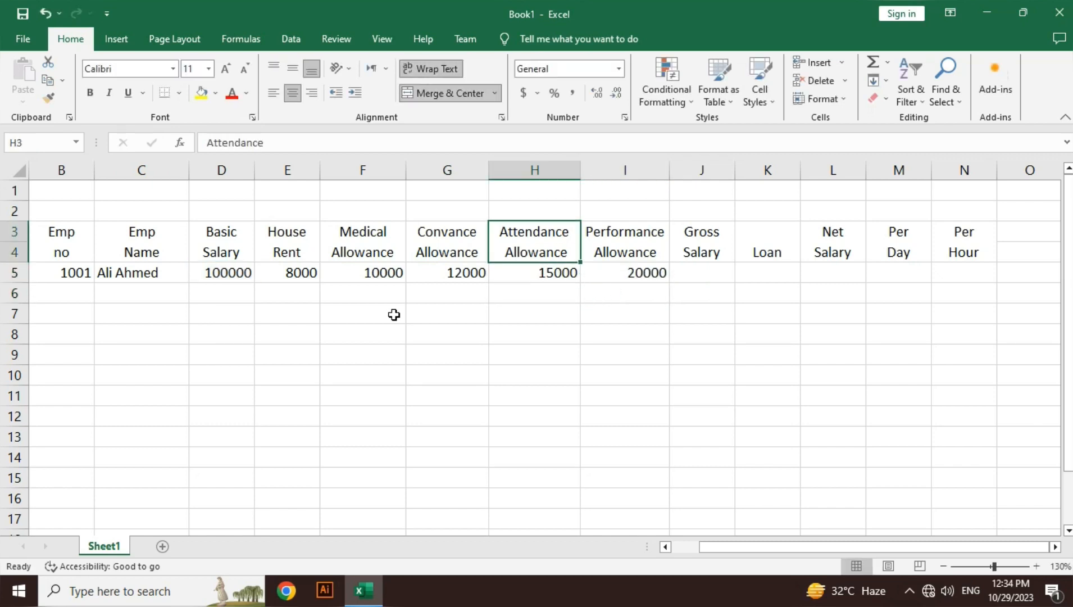
{"action": "key", "text": "shift+Down"}
{"action": "key", "text": "shift+Down"}
{"action": "key", "text": "shift+Down"}
{"action": "key", "text": "Left"}
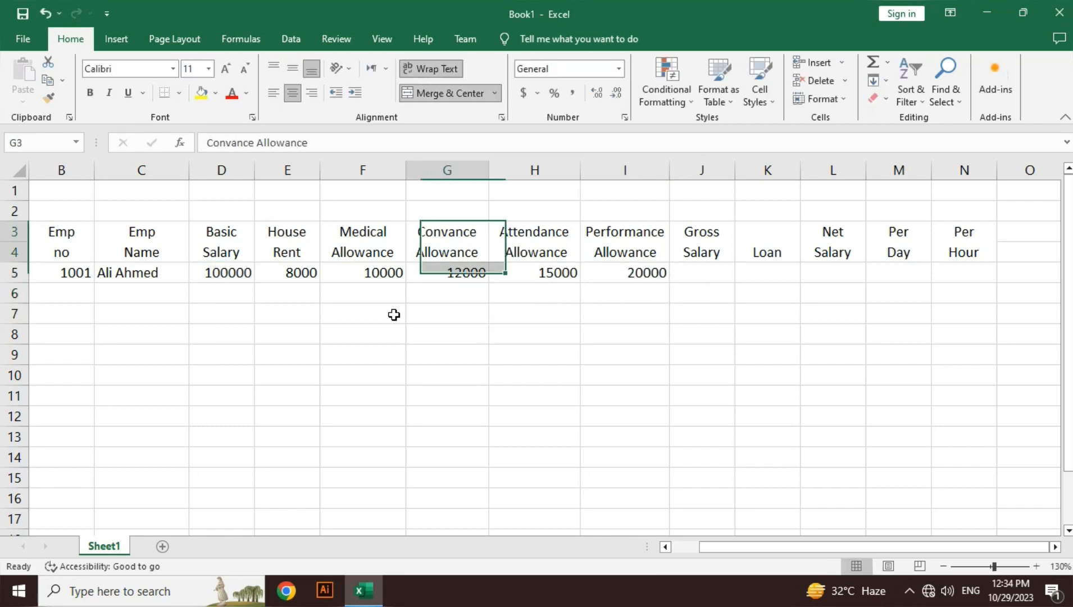
{"action": "key", "text": "Left"}
{"action": "key", "text": "Left"}
{"action": "key", "text": "shift+Right"}
{"action": "key", "text": "shift+Right"}
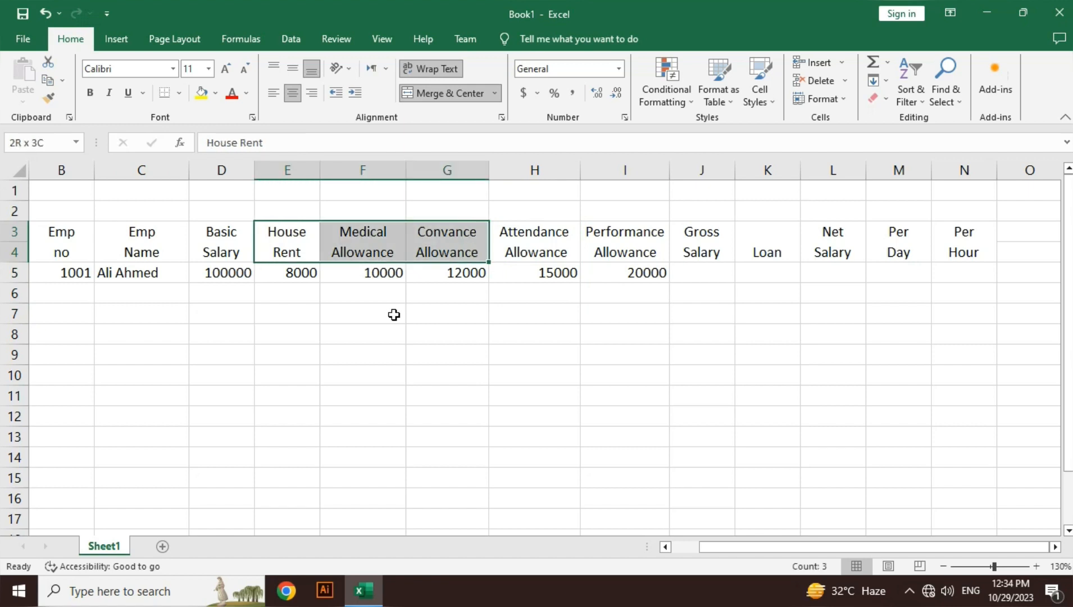
{"action": "key", "text": "shift+Down"}
{"action": "key", "text": "shift+Down"}
{"action": "key", "text": "shift+Down"}
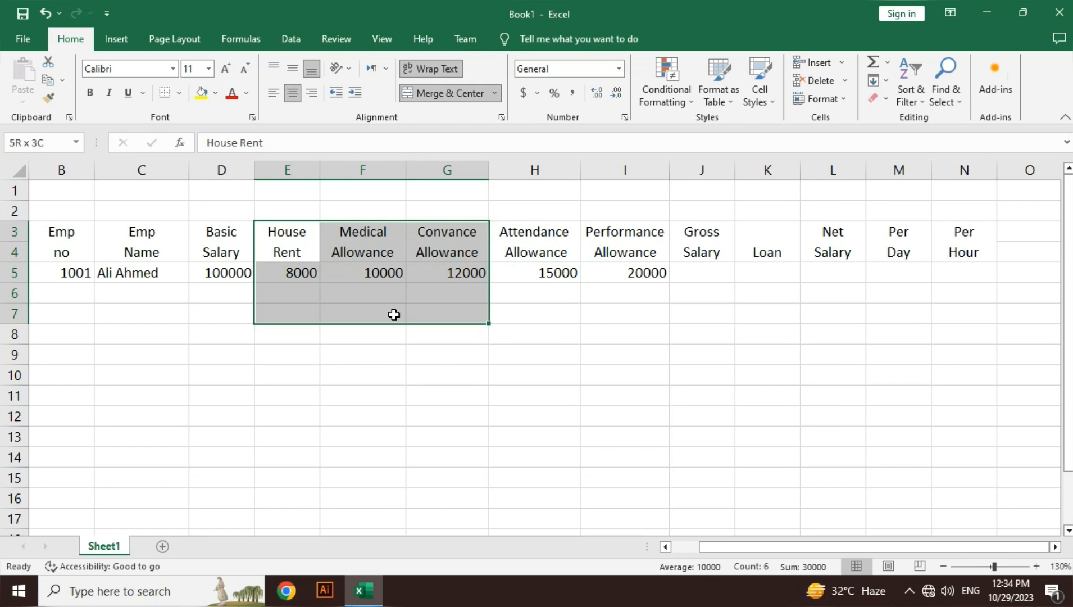
{"action": "key", "text": "Right"}
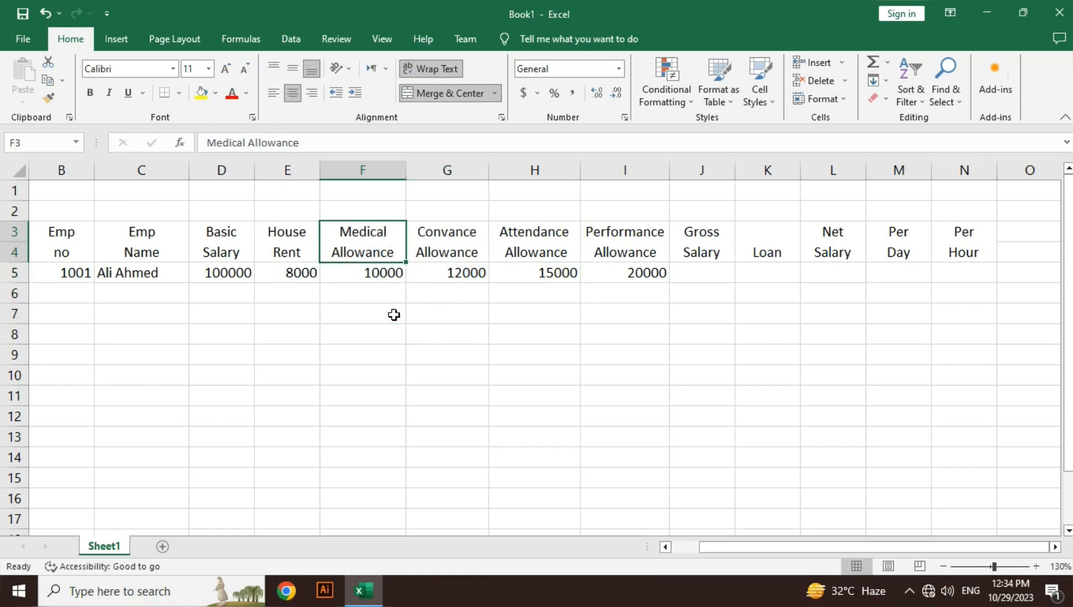
{"action": "key", "text": "Right"}
{"action": "key", "text": "Right"}
{"action": "key", "text": "Right"}
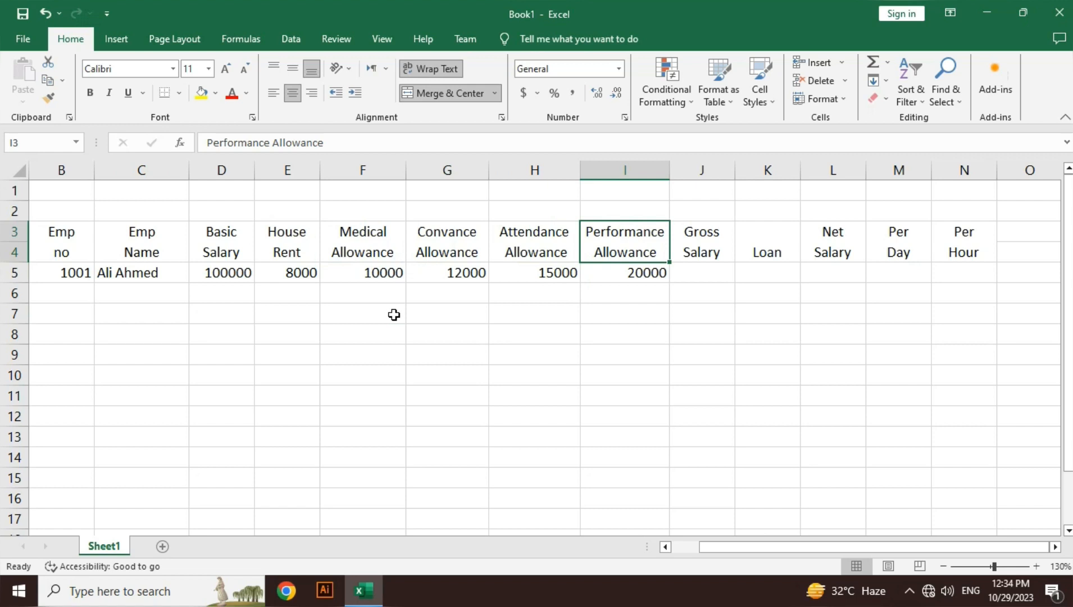
- Select D5:I5, from Basic Salary through Performance Allowance, to examine the amounts that make up the Gross Salary
{"action": "key", "text": "Right"}
{"action": "key", "text": "Down"}
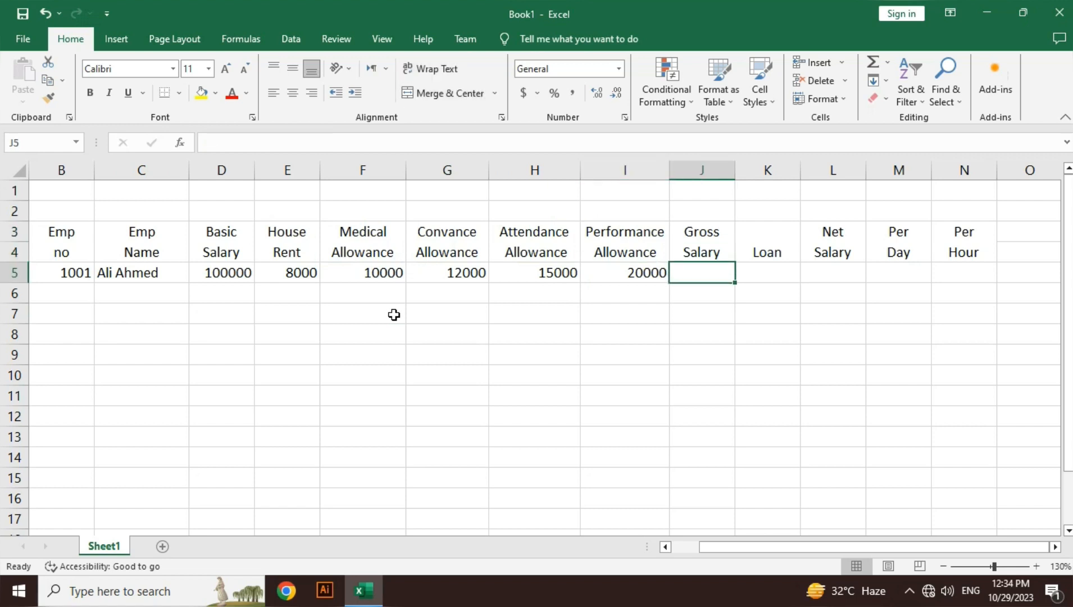
{"action": "key", "text": "Left"}
{"action": "key", "text": "shift+Left"}
{"action": "key", "text": "shift+Left"}
{"action": "key", "text": "shift+Left"}
{"action": "key", "text": "shift+Left"}
{"action": "key", "text": "shift+Left"}
{"action": "key", "text": "shift+Left"}
{"action": "key", "text": "shift+Left"}
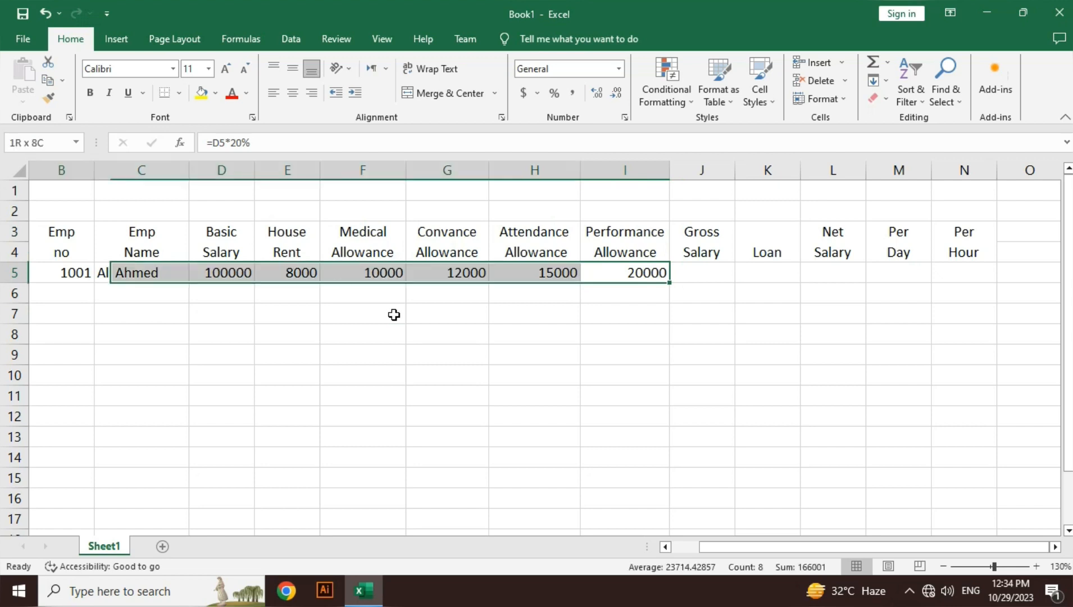
{"action": "key", "text": "shift+Right"}
{"action": "key", "text": "shift+Right"}
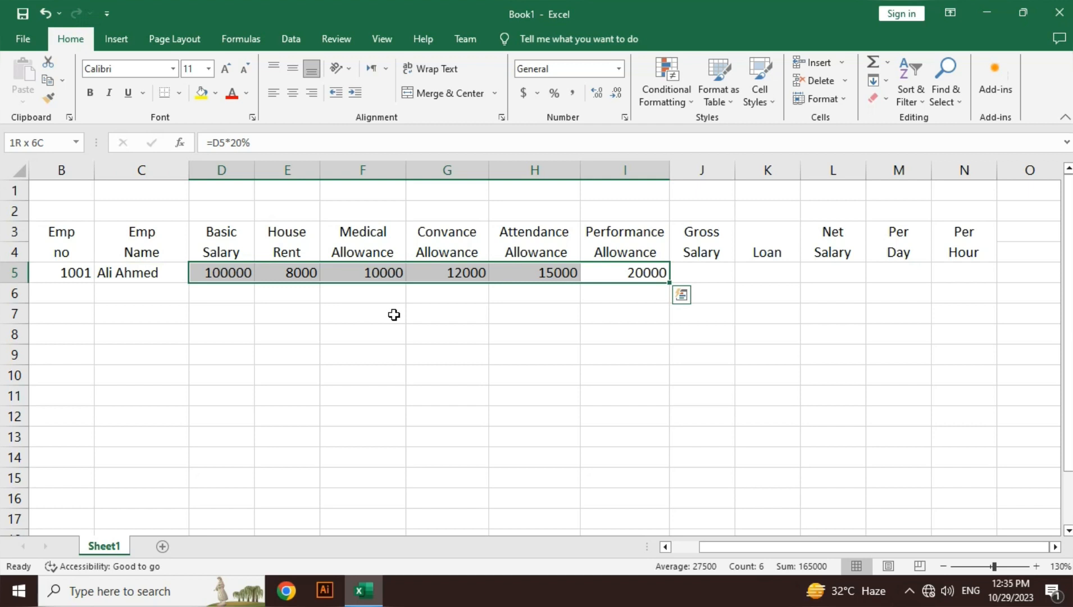
- Calculate the first employee's Gross Salary in J5 with a manually entered =SUM(D5:I5) formula
{"action": "key", "text": "Right"}
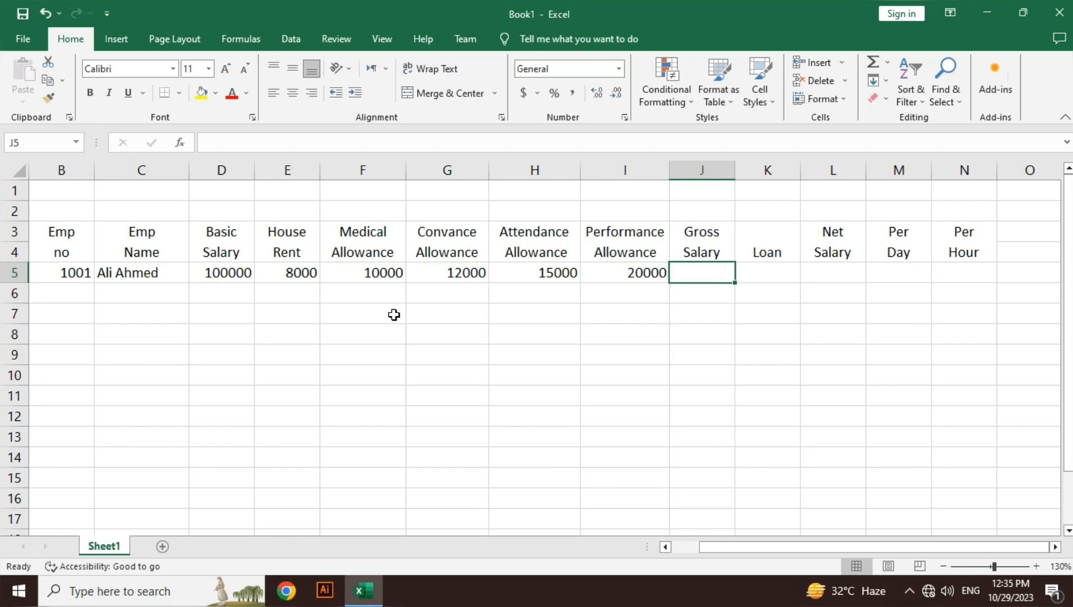
{"action": "type", "text": "=sum"}
{"action": "key", "text": "Tab"}
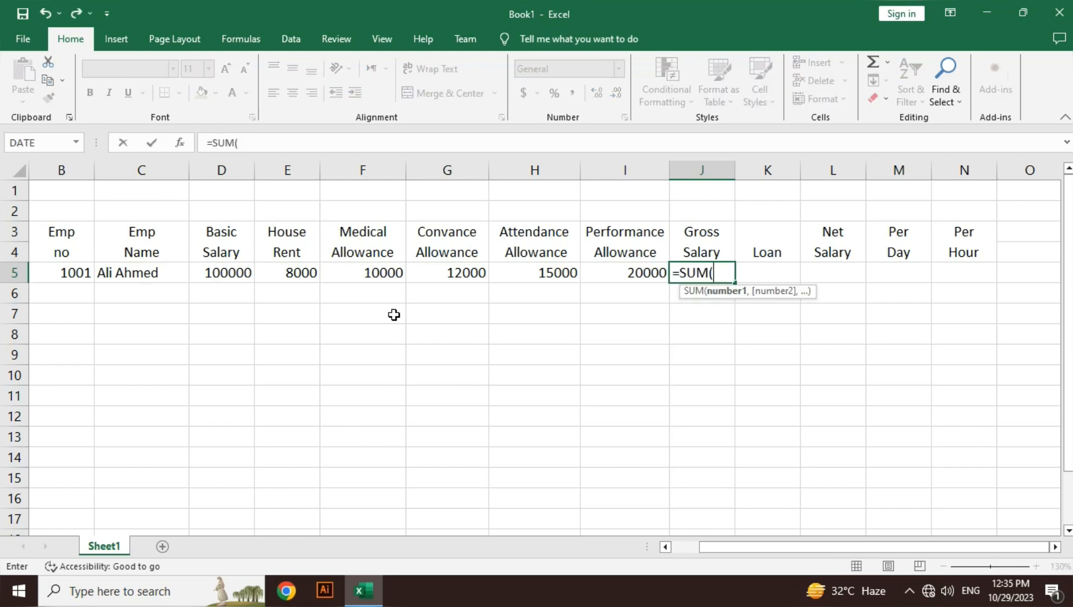
{"action": "key", "text": "Left"}
{"action": "key", "text": "shift+Left"}
{"action": "key", "text": "shift+Left"}
{"action": "key", "text": "shift+Left"}
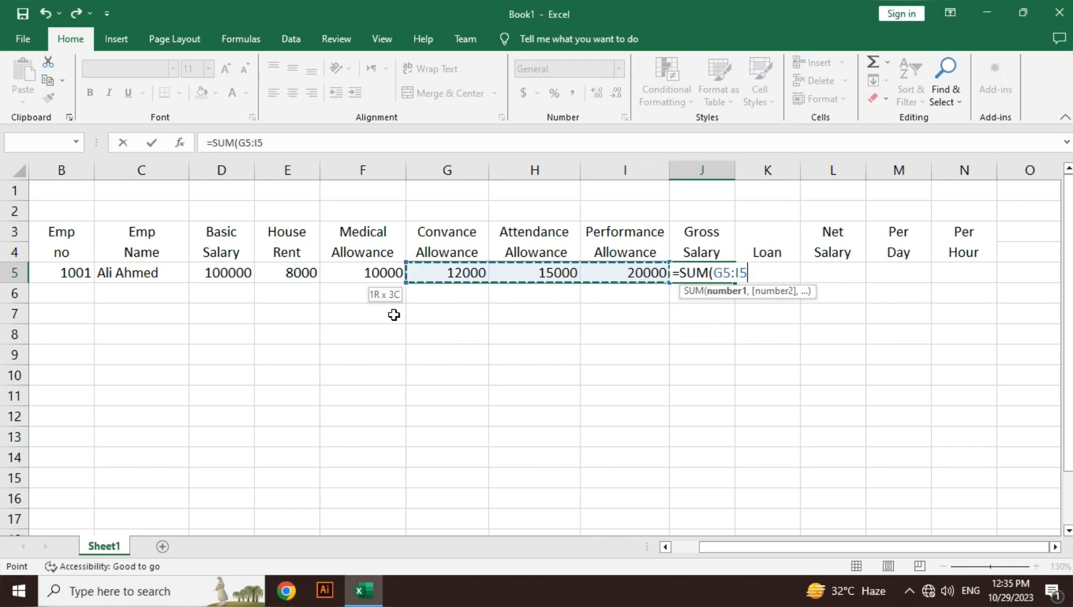
{"action": "key", "text": "shift+Left"}
{"action": "key", "text": "shift+Left"}
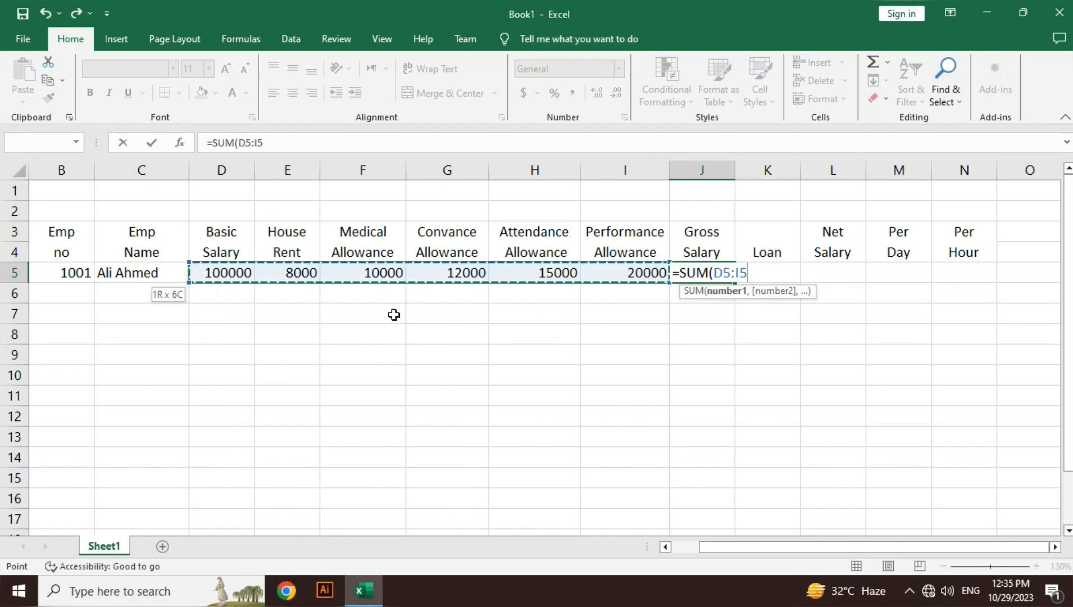
{"action": "type", "text": ")"}
{"action": "key", "text": "Return"}
{"action": "key", "text": "Up"}
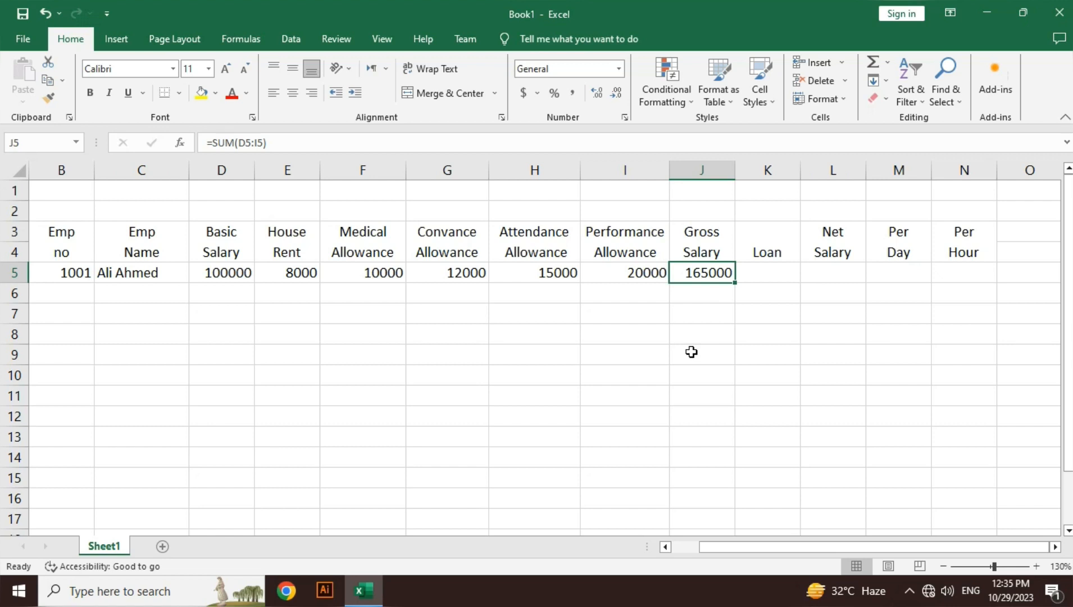
- Clear the Gross Salary cell J5 and calculate it again with AutoSum over D5:I5
{"action": "key", "text": "Delete"}
{"action": "key", "text": "Return"}
{"action": "key", "text": "Up"}
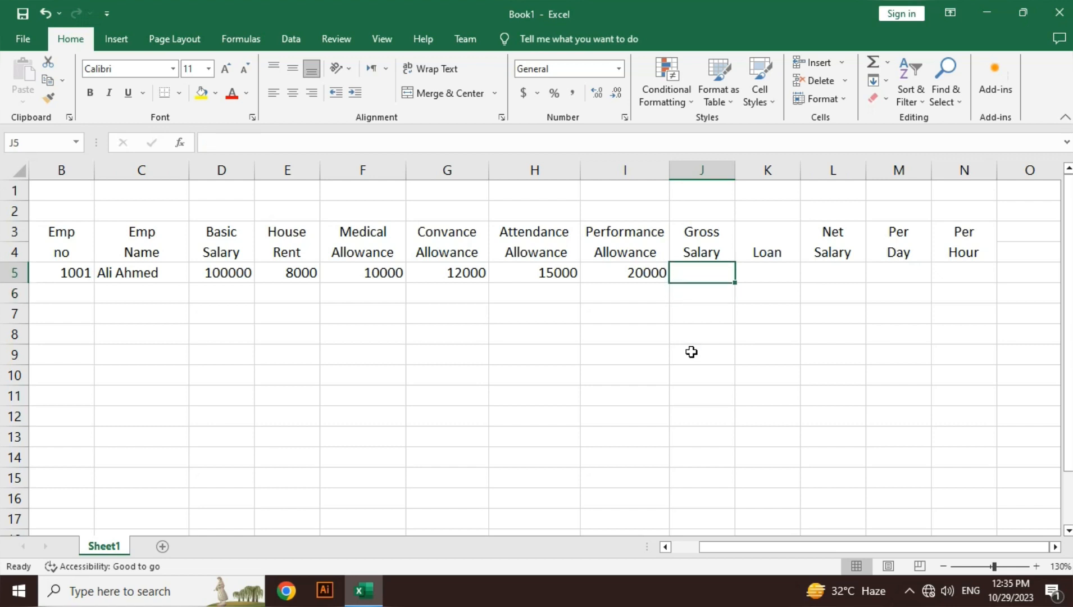
{"action": "key", "text": "alt+equal"}
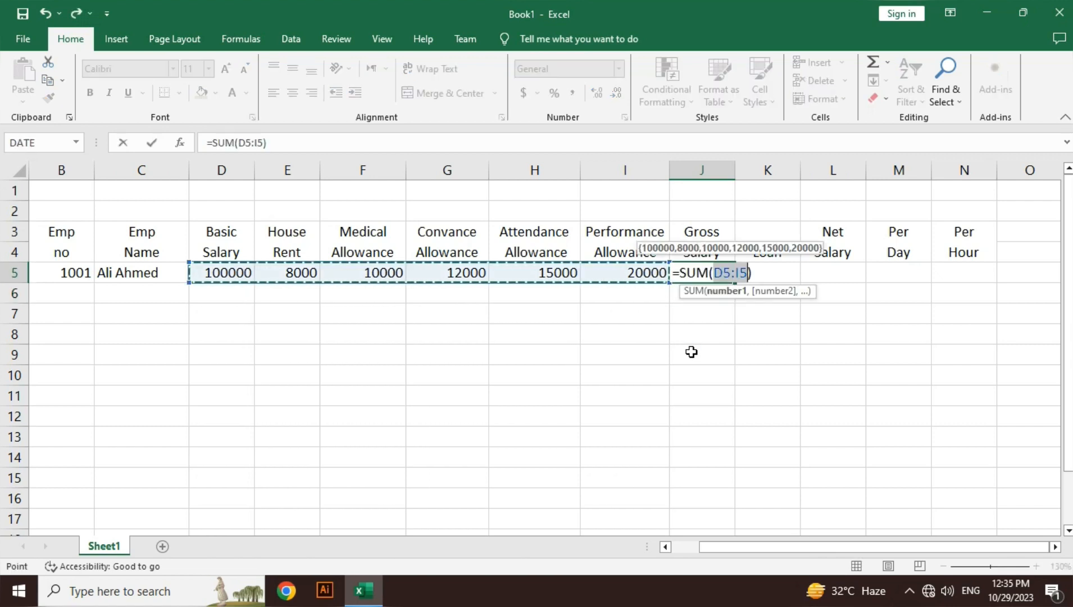
{"action": "key", "text": "Return"}
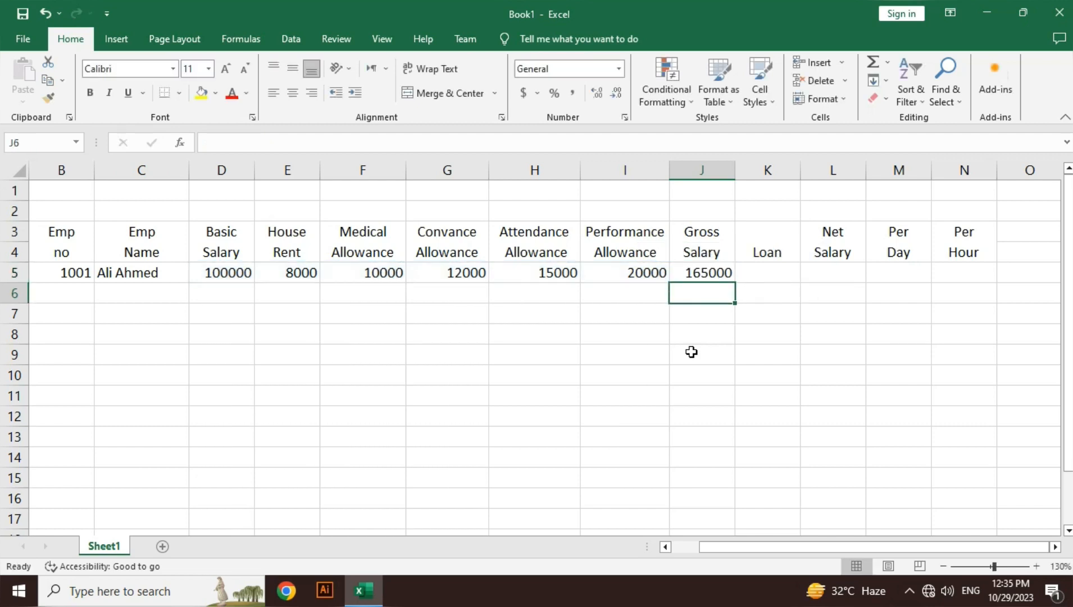
{"action": "key", "text": "Up"}
{"action": "key", "text": "Right"}
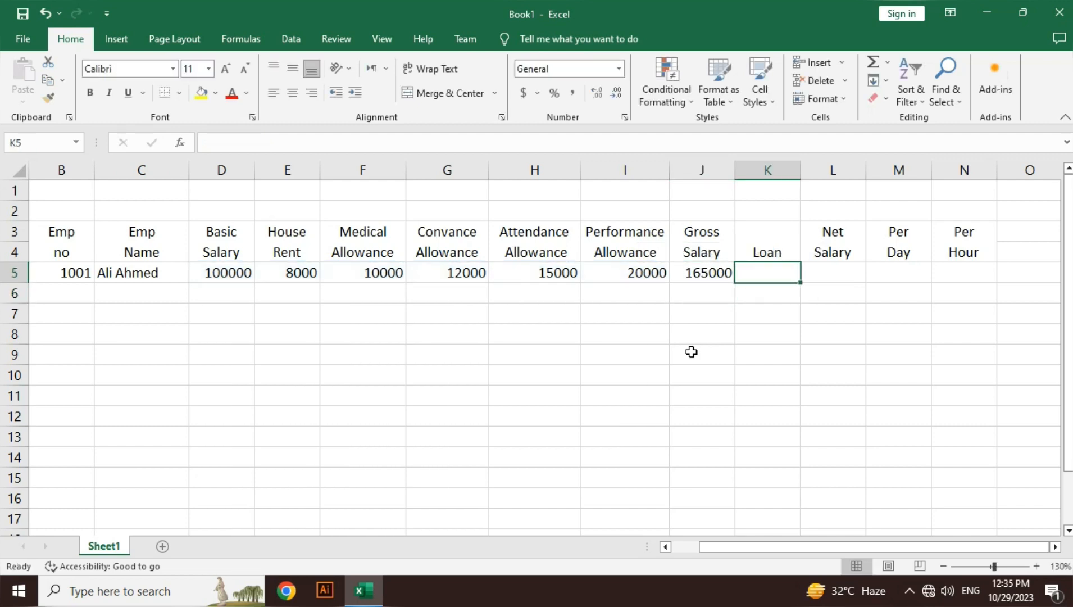
{"action": "key", "text": "Left"}
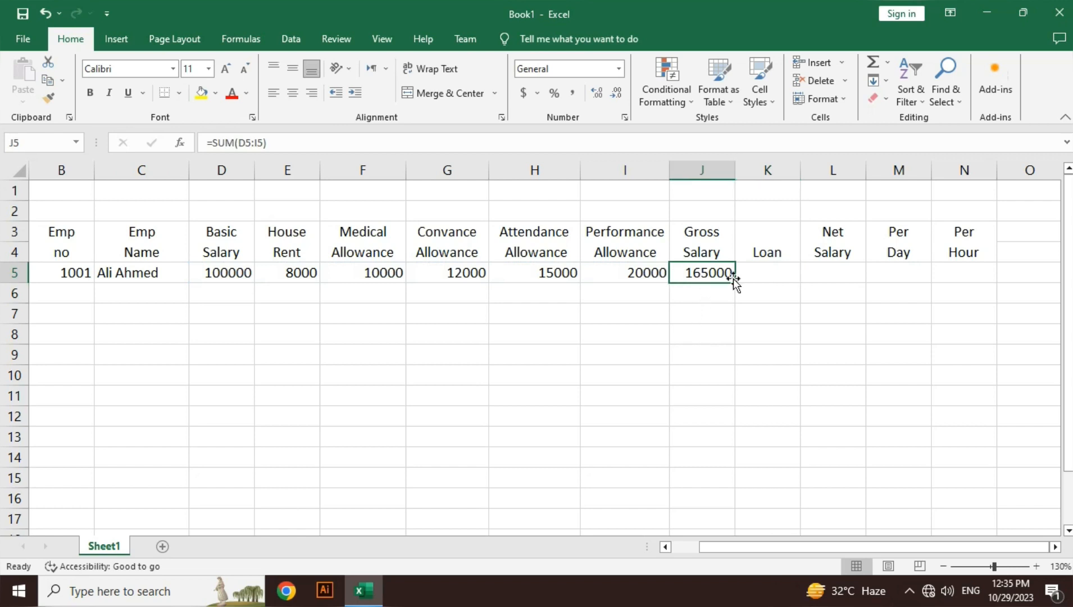
- Calculate the first employee's Loan in K5 as 5 percent of the Gross Salary with =J5*5%
{"action": "left_click", "coordinate": [784, 271]}
{"action": "type", "text": "="}
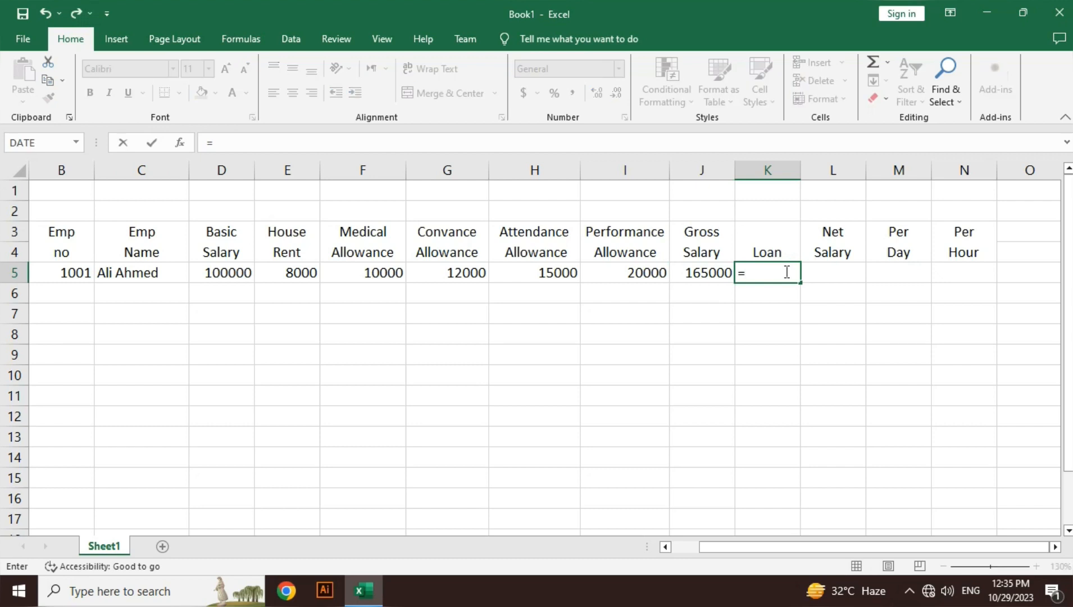
{"action": "key", "text": "Left"}
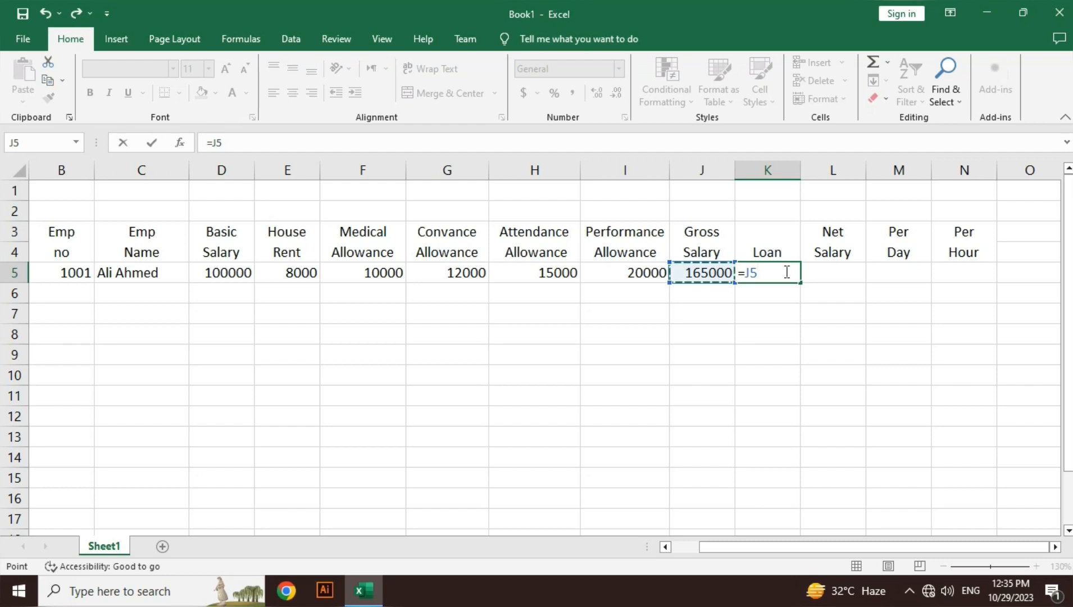
{"action": "type", "text": "*"}
{"action": "type", "text": "5"}
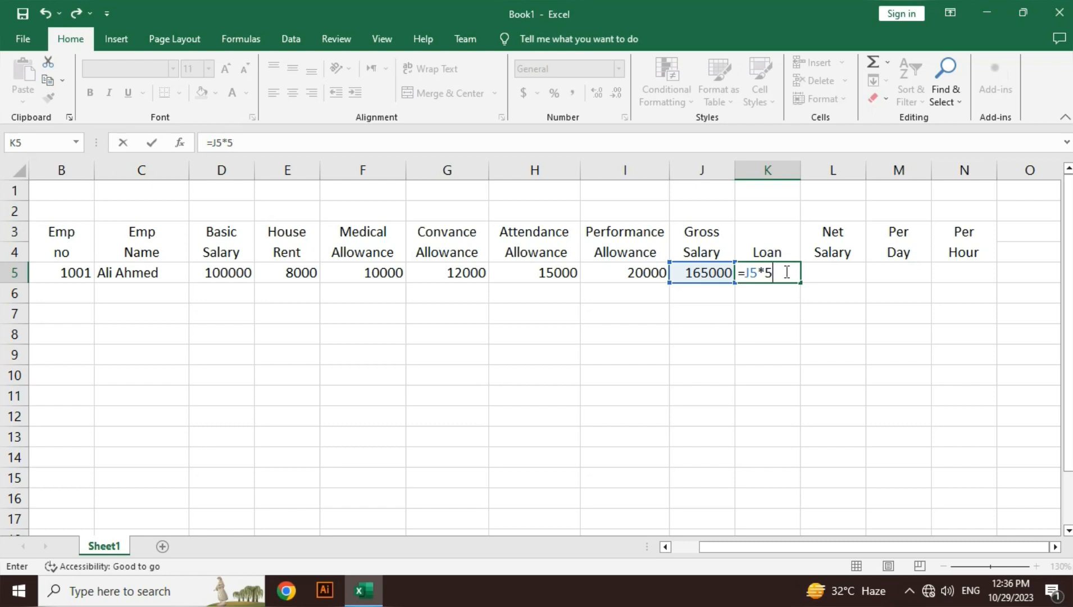
{"action": "key", "text": "BackSpace"}
{"action": "type", "text": "5"}
{"action": "left_click", "coordinate": [786, 272]}
{"action": "type", "text": "%"}
{"action": "left_click_drag", "start_coordinate": [764, 273], "coordinate": [782, 272]}
{"action": "left_click", "coordinate": [781, 270]}
{"action": "key", "text": "Return"}
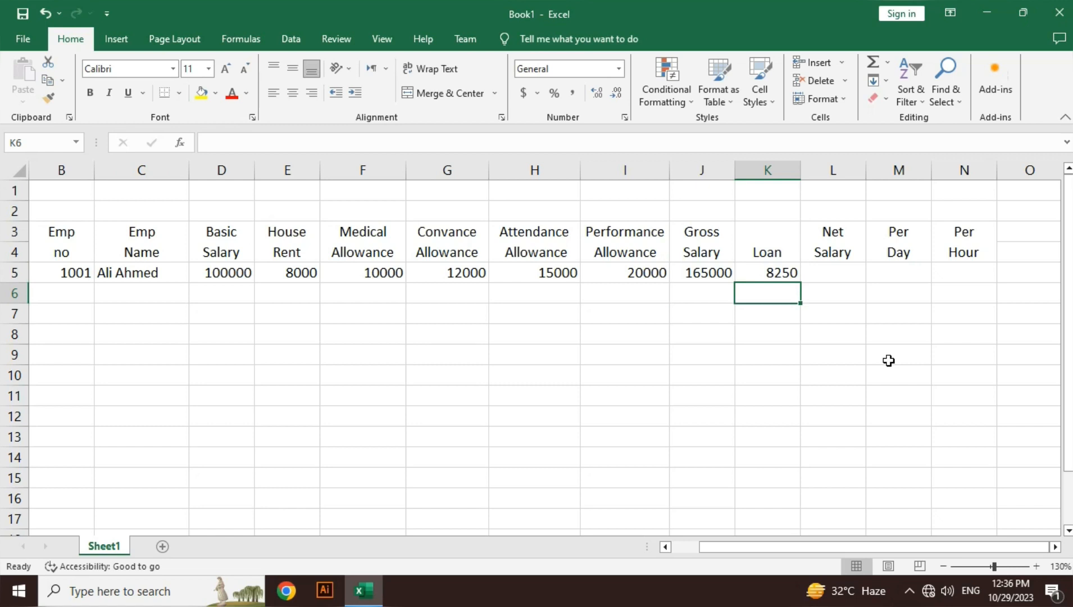
{"action": "key", "text": "Up"}
- Calculate the first employee's Net Salary in L5 by subtracting the Loan from the Gross Salary with =J5-K5
{"action": "left_click", "coordinate": [835, 271]}
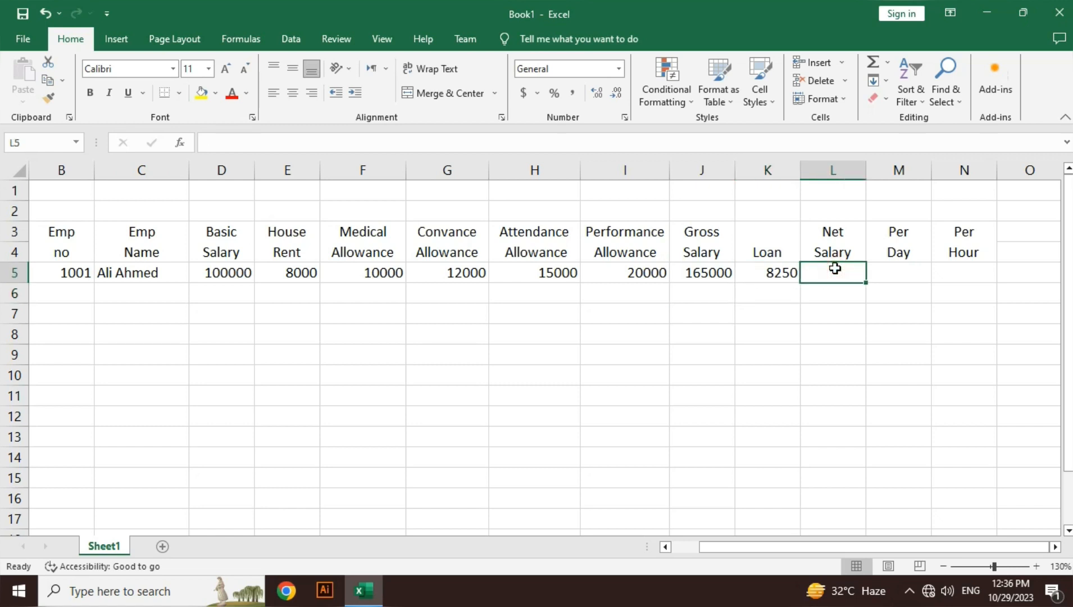
{"action": "left_click", "coordinate": [709, 272]}
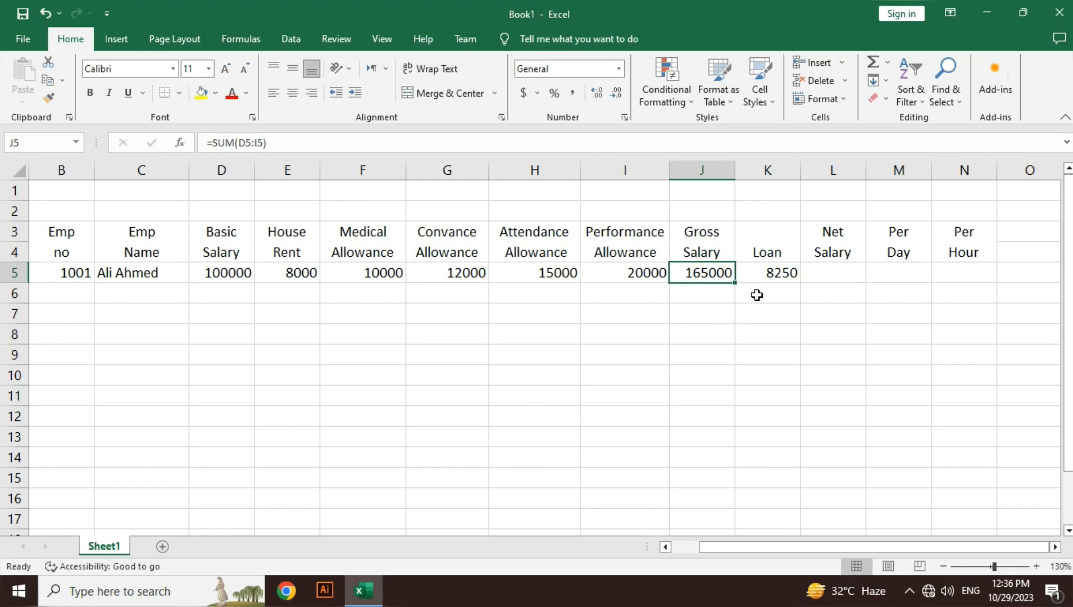
{"action": "left_click", "coordinate": [761, 275]}
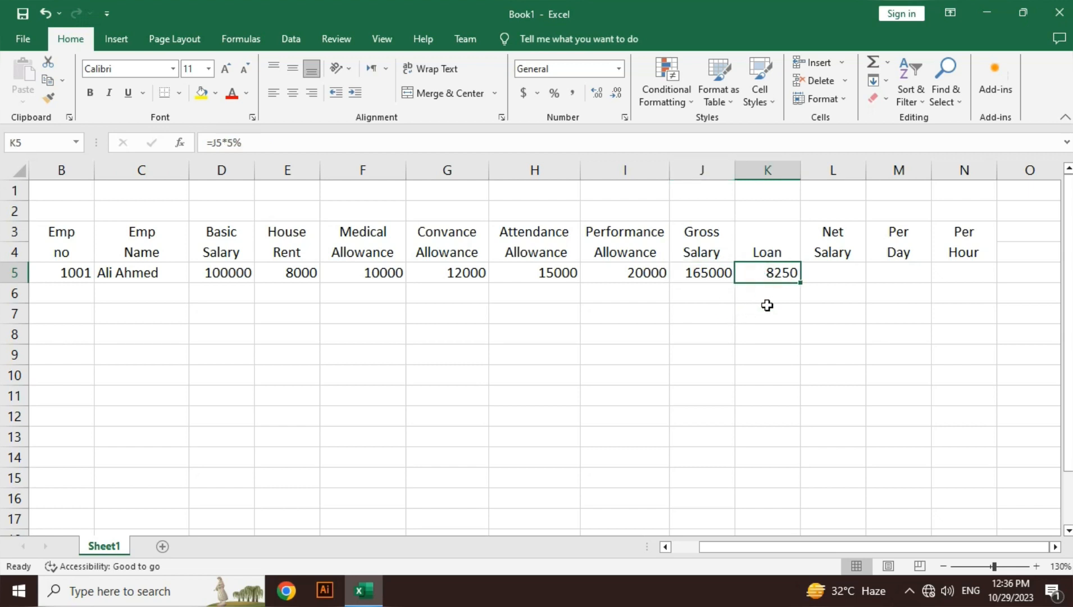
{"action": "left_click", "coordinate": [839, 237]}
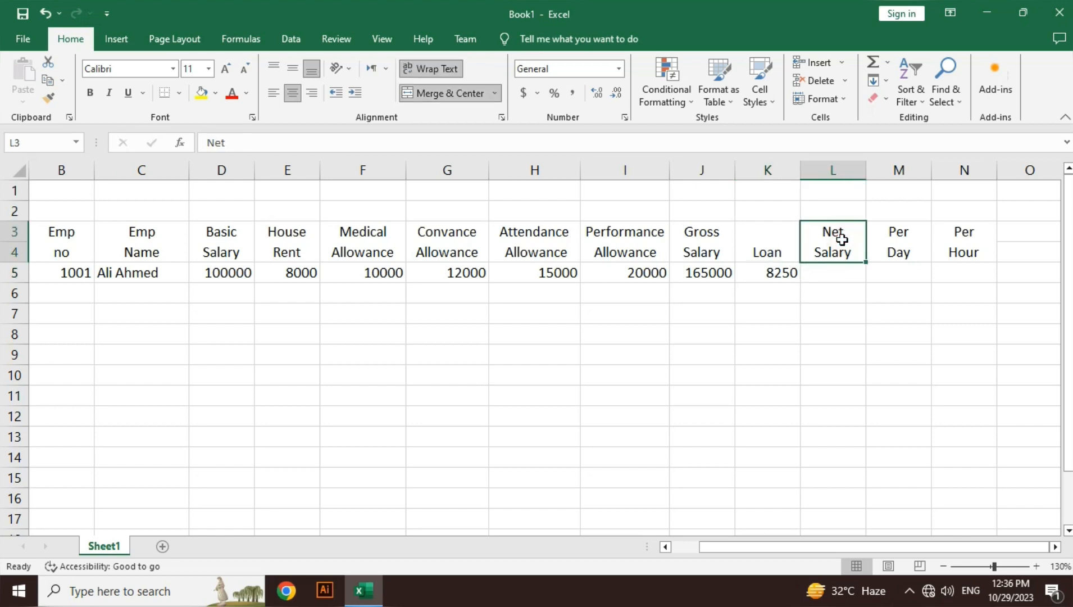
{"action": "left_click", "coordinate": [841, 273]}
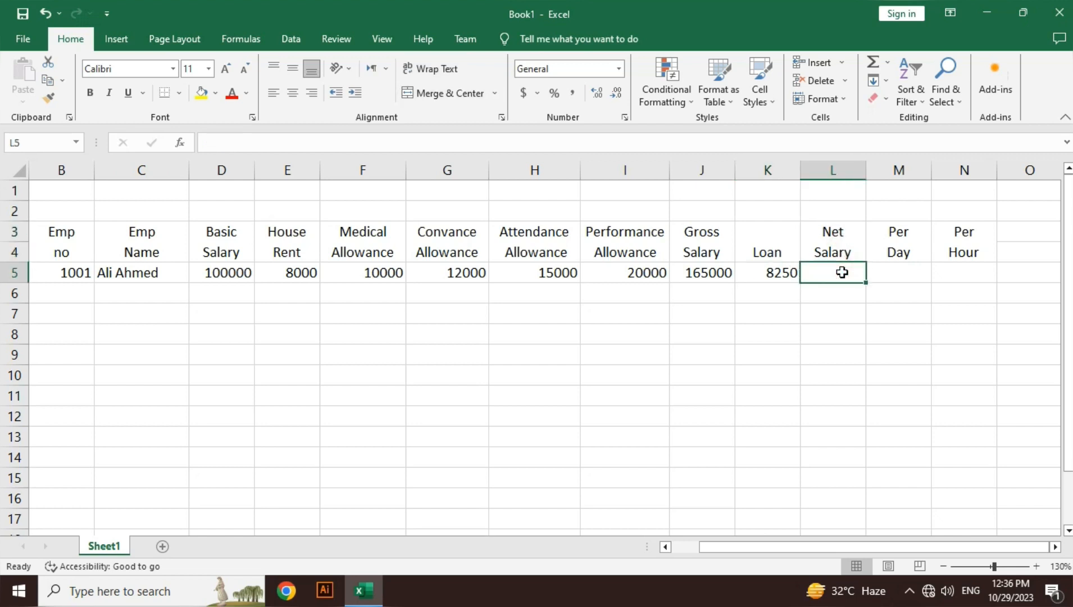
{"action": "type", "text": "="}
{"action": "key", "text": "Left"}
{"action": "key", "text": "Left"}
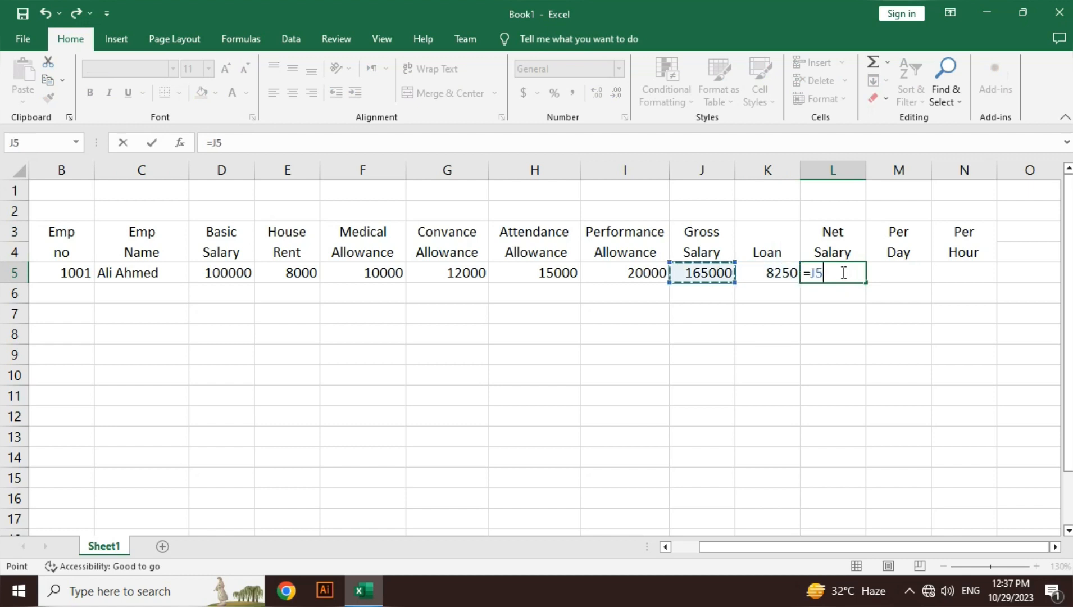
{"action": "type", "text": "-"}
{"action": "key", "text": "Left"}
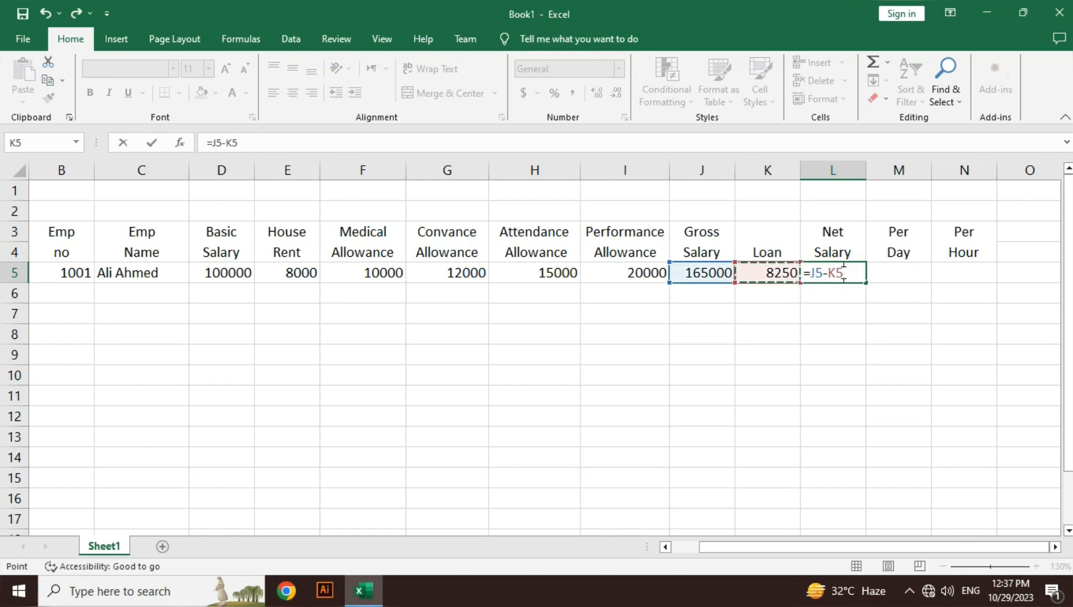
{"action": "key", "text": "Return"}
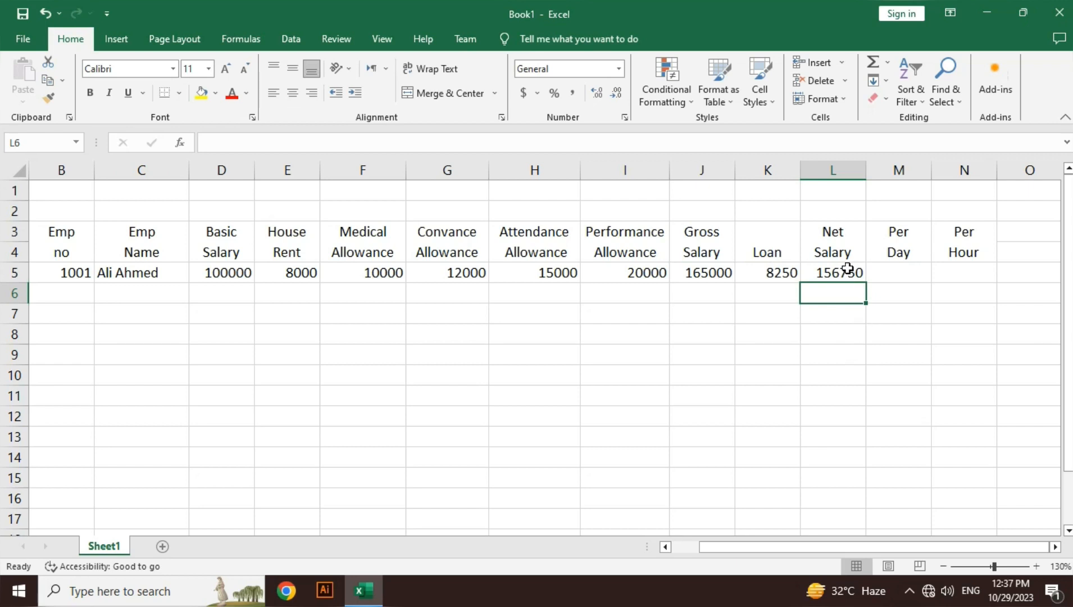
- Calculate the first employee's Per Day pay in M5 by dividing the Net Salary by 30 days with =L5/30
{"action": "left_click", "coordinate": [889, 271]}
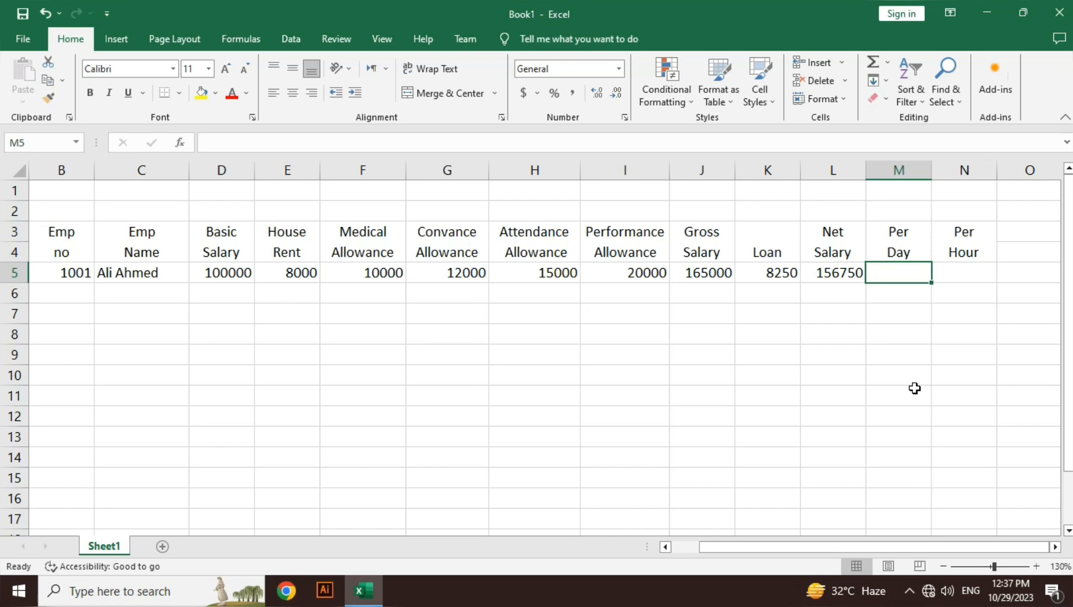
{"action": "left_click", "coordinate": [832, 272]}
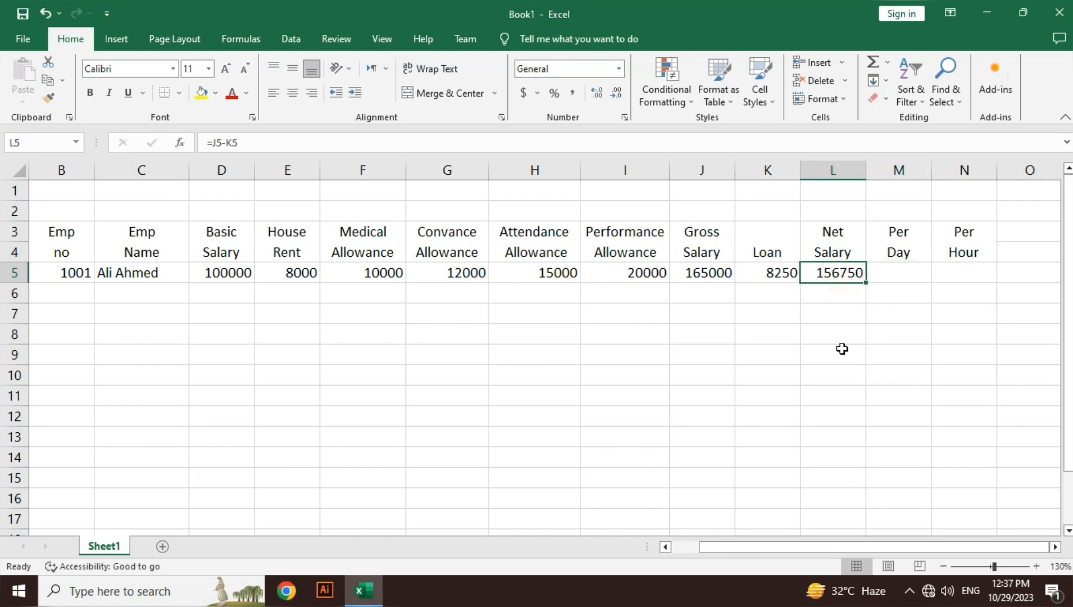
{"action": "left_click", "coordinate": [898, 272]}
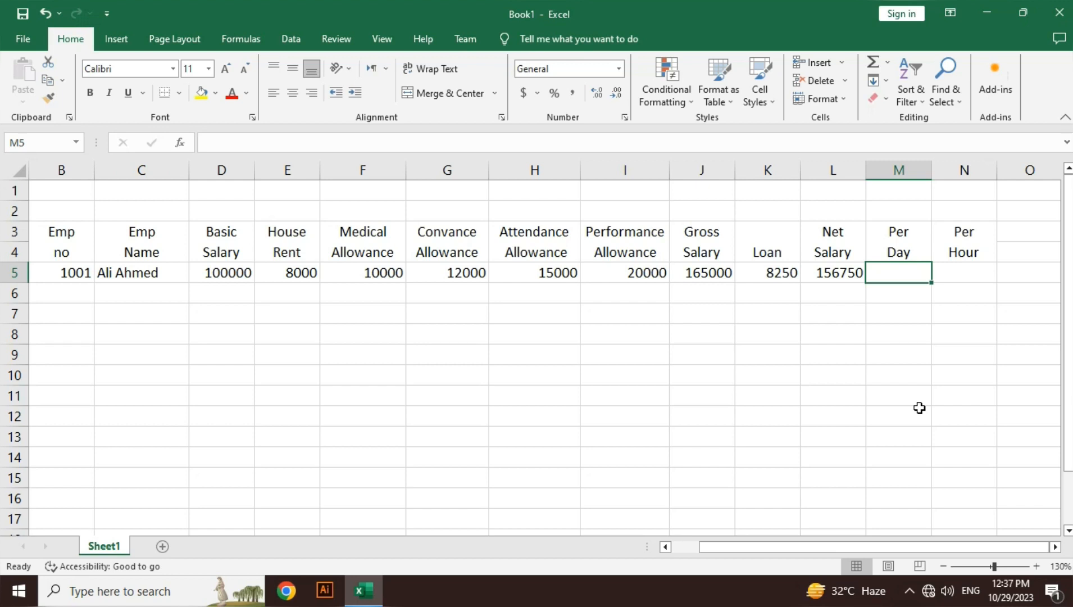
{"action": "type", "text": "="}
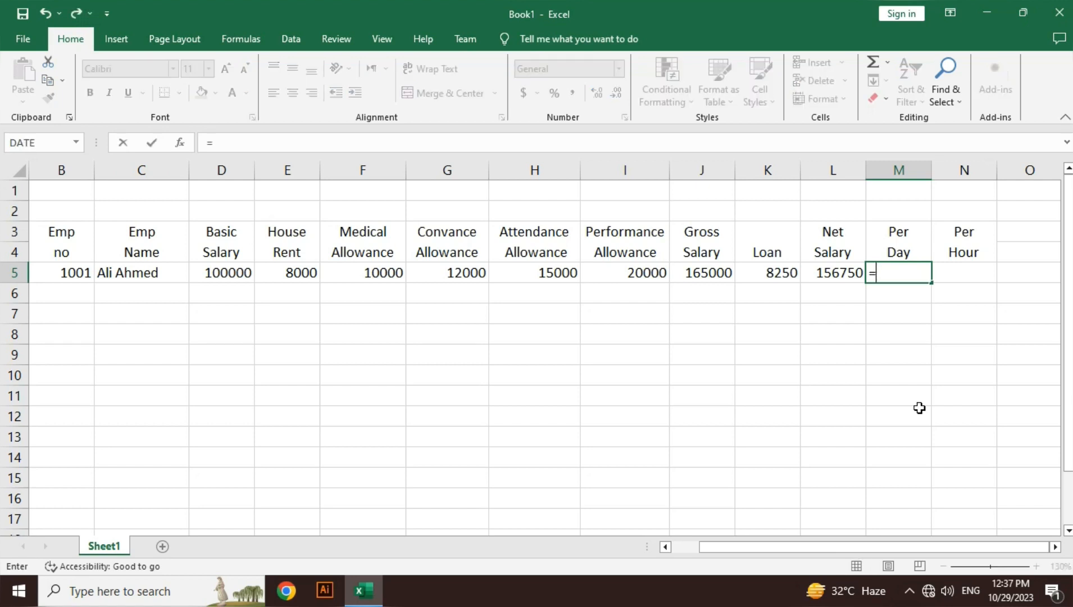
{"action": "type", "text": "L5/"}
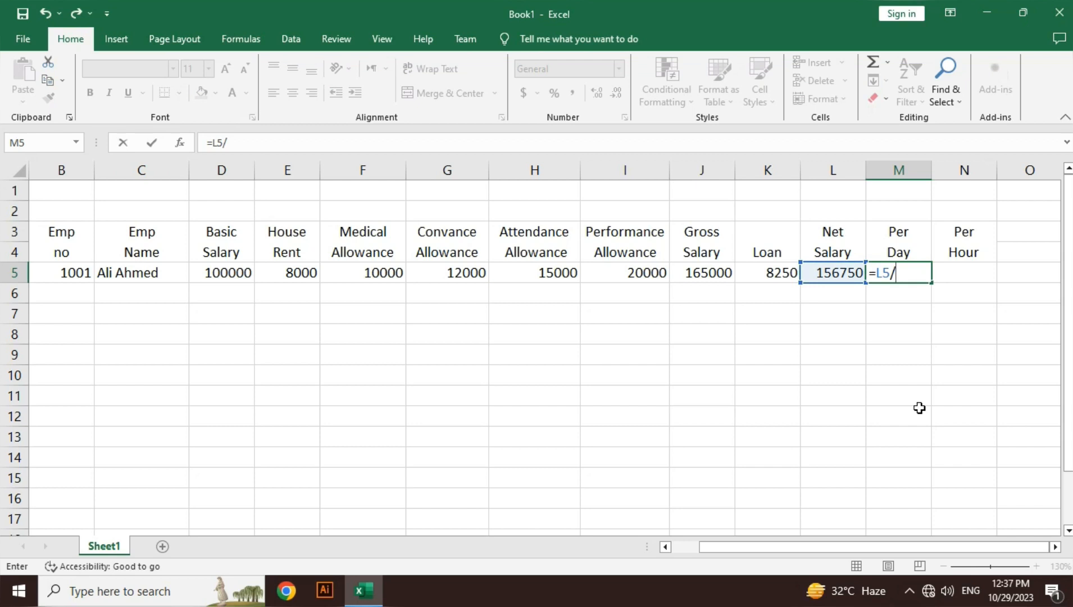
{"action": "type", "text": "30"}
{"action": "key", "text": "BackSpace"}
{"action": "key", "text": "BackSpace"}
{"action": "type", "text": "15"}
{"action": "key", "text": "BackSpace"}
{"action": "key", "text": "BackSpace"}
{"action": "type", "text": "30"}
{"action": "key", "text": "Return"}
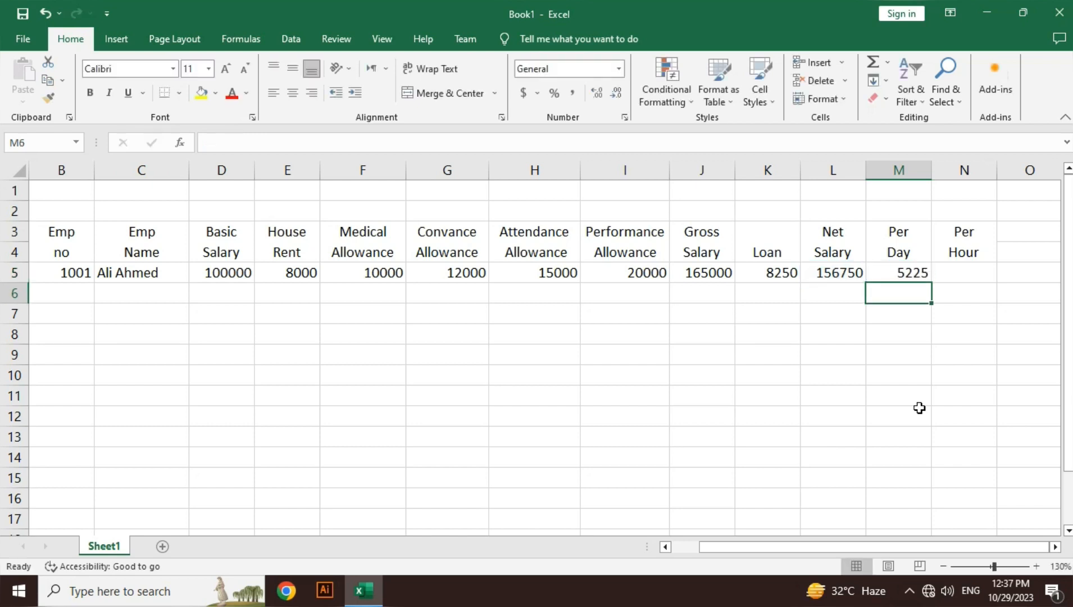
{"action": "key", "text": "Up"}
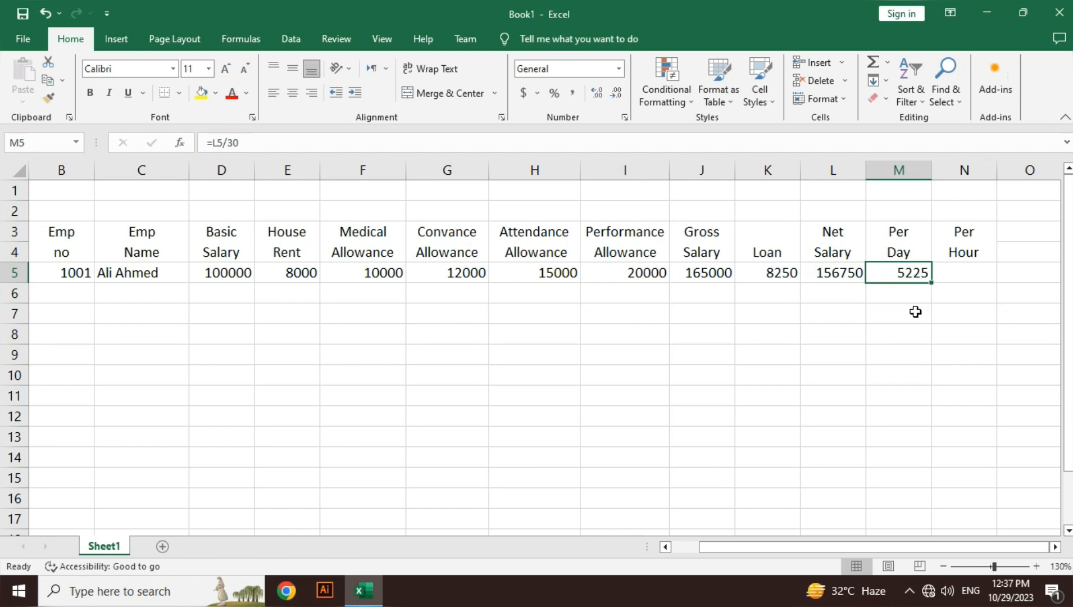
{"action": "left_click", "coordinate": [974, 274]}
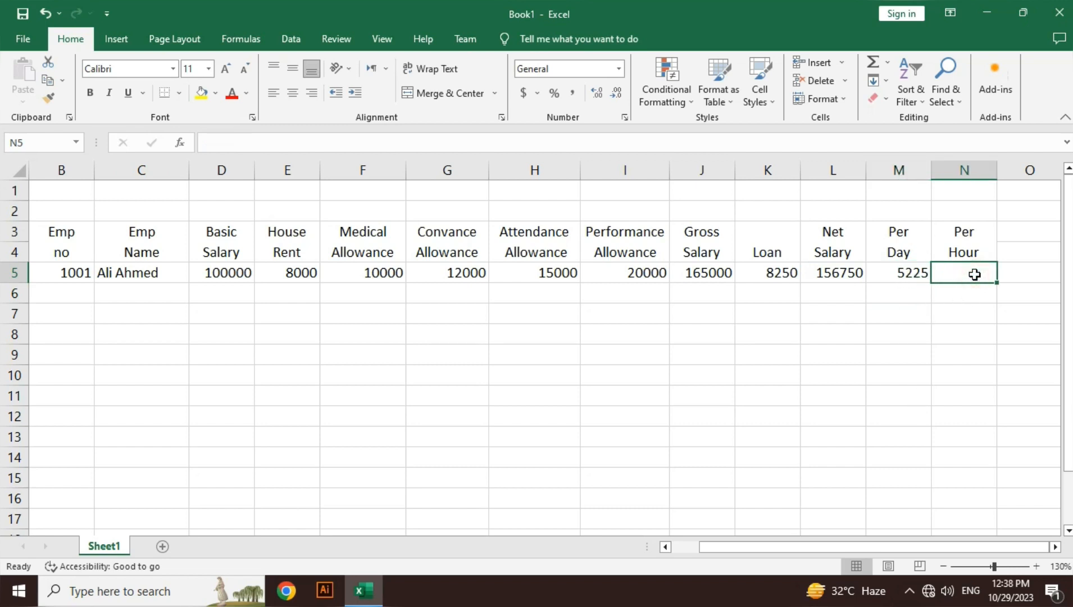
{"action": "left_click", "coordinate": [906, 271]}
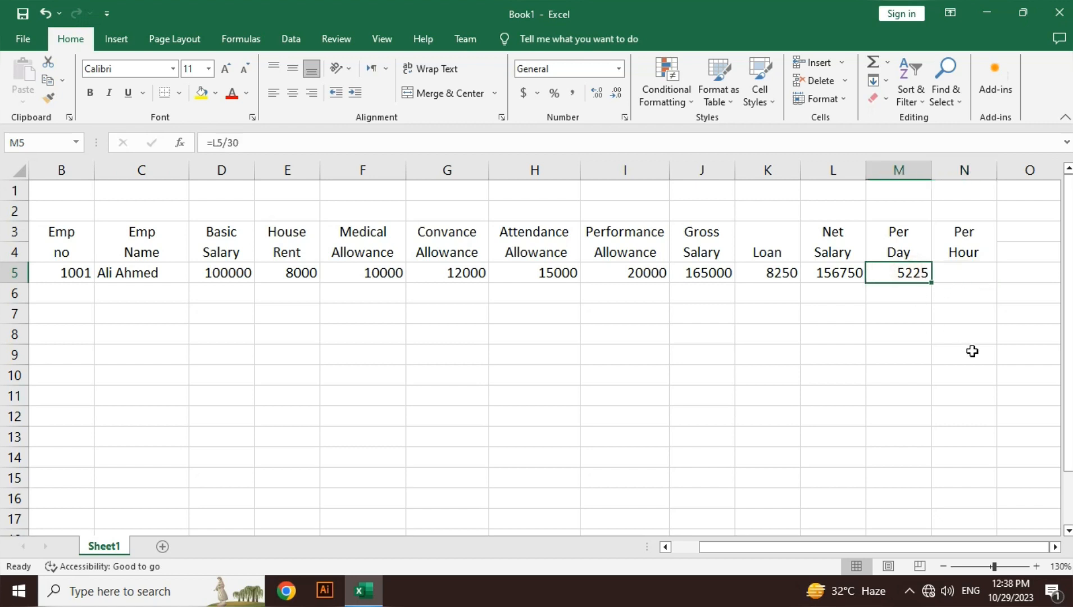
{"action": "left_click", "coordinate": [977, 268]}
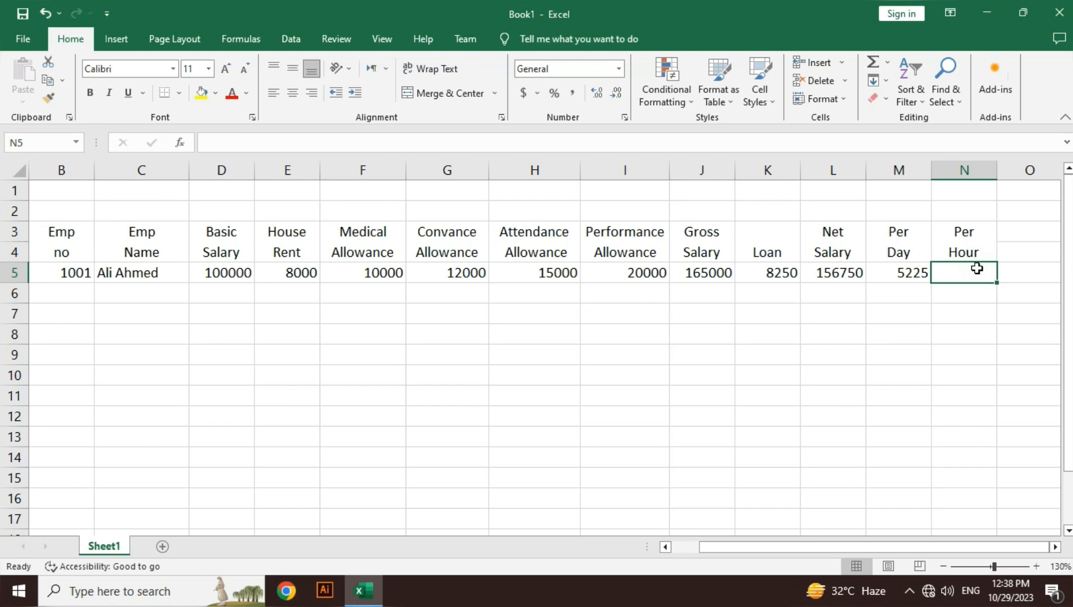
{"action": "type", "text": "="}
{"action": "key", "text": "Left"}
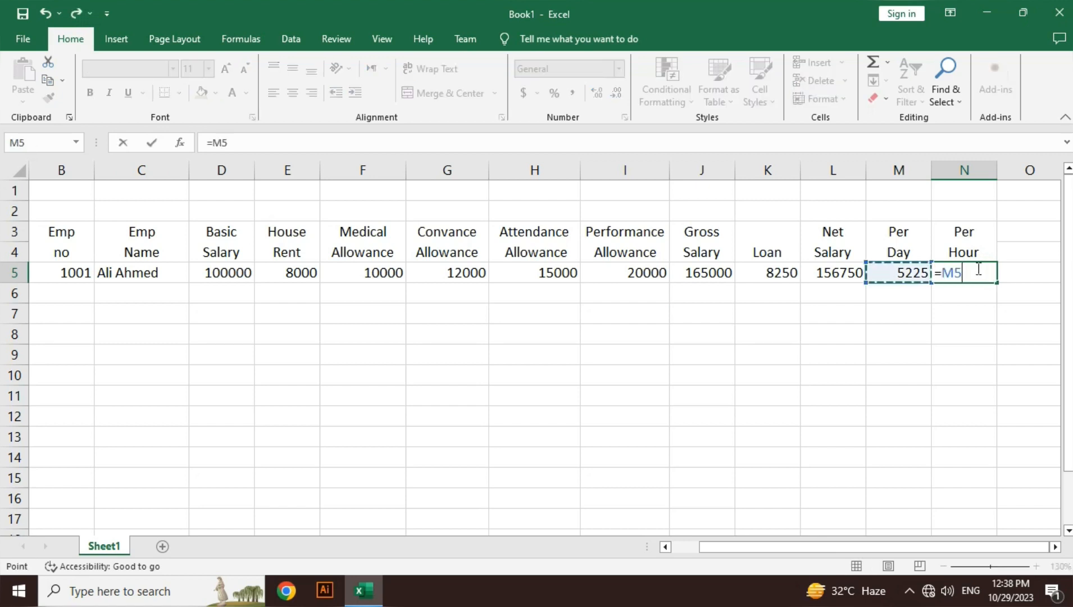
{"action": "type", "text": "/"}
{"action": "key", "text": "BackSpace"}
{"action": "type", "text": "*"}
{"action": "key", "text": "BackSpace"}
{"action": "key", "text": "BackSpace"}
{"action": "key", "text": "BackSpace"}
{"action": "key", "text": "BackSpace"}
{"action": "key", "text": "Return"}
- Abandon the unfinished Per Hour formula and enter the sample number 2 in both J8 and K8
{"action": "key", "text": "Return"}
{"action": "key", "text": "Left"}
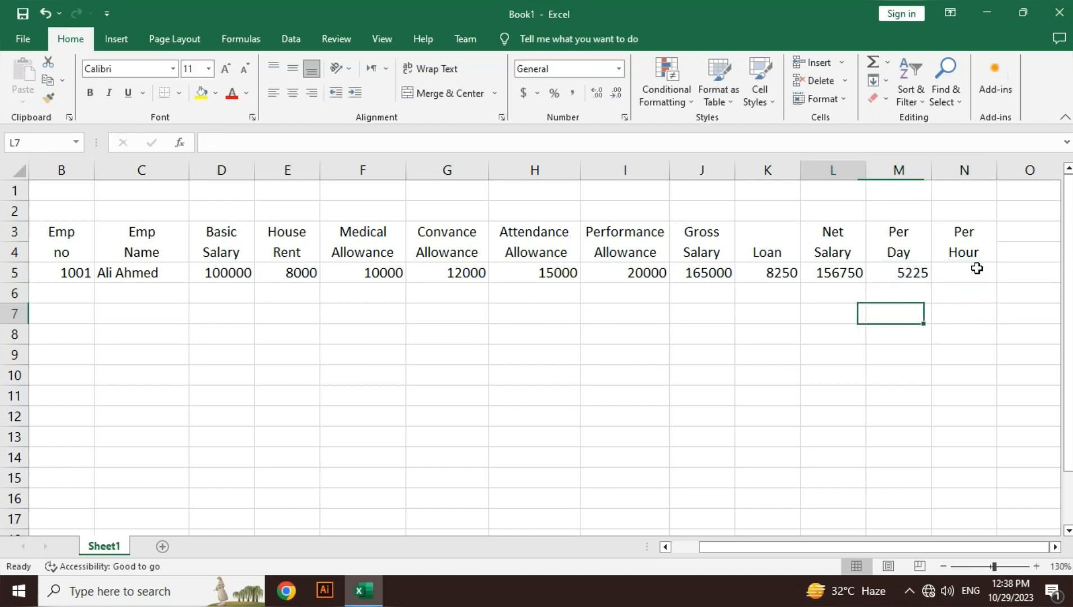
{"action": "key", "text": "Left"}
{"action": "key", "text": "Left"}
{"action": "key", "text": "Down"}
{"action": "key", "text": "Left"}
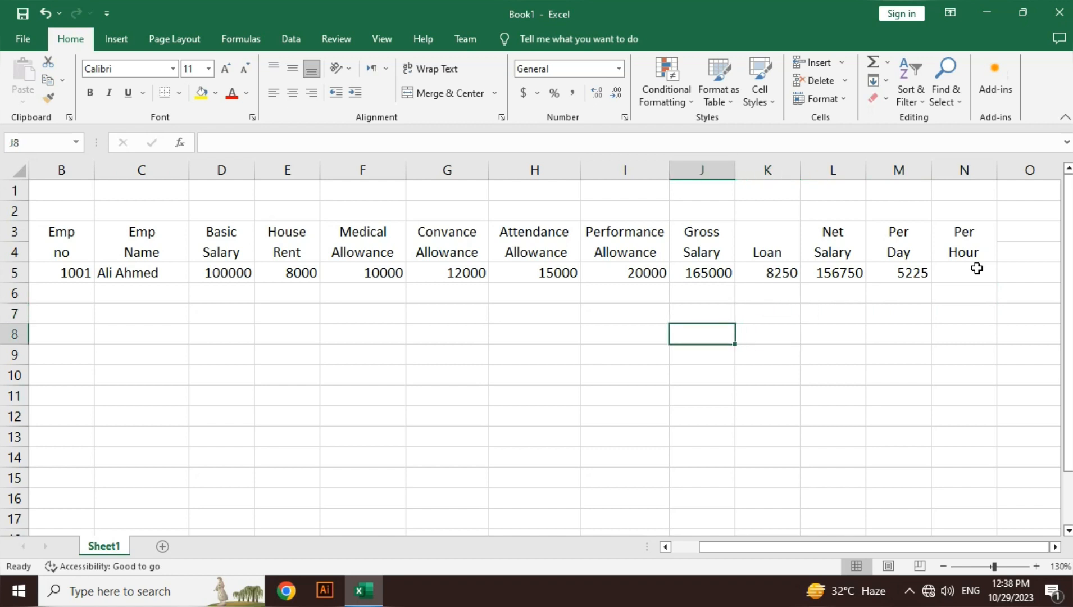
{"action": "type", "text": "2"}
{"action": "key", "text": "Tab"}
{"action": "type", "text": "2"}
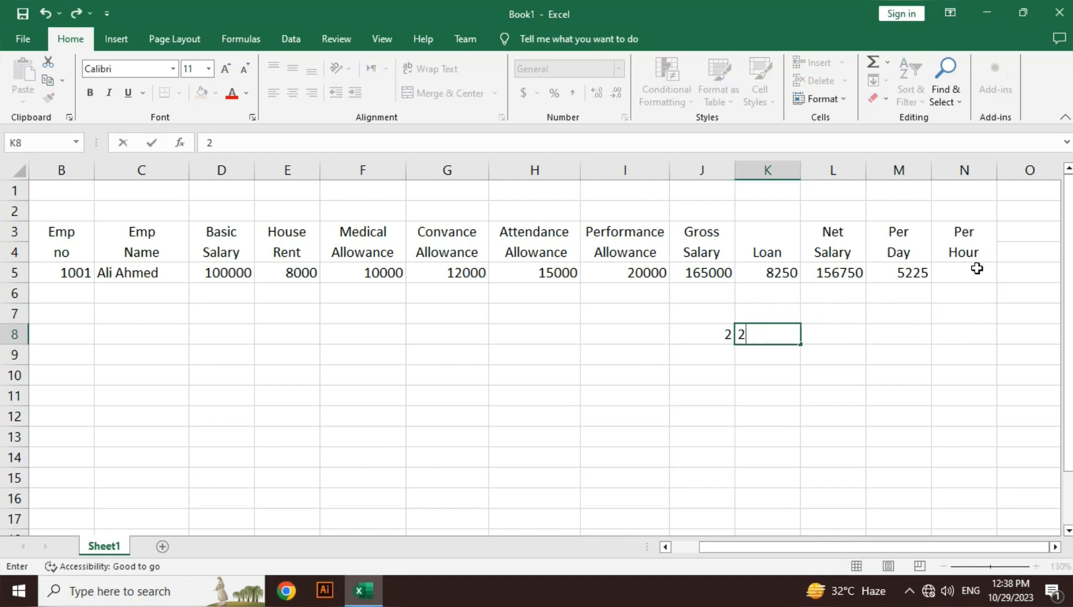
{"action": "key", "text": "Return"}
- Multiply the two sample numbers in K11 with the formula =K8*J8
{"action": "key", "text": "Down"}
{"action": "key", "text": "Down"}
{"action": "key", "text": "Right"}
{"action": "type", "text": "="}
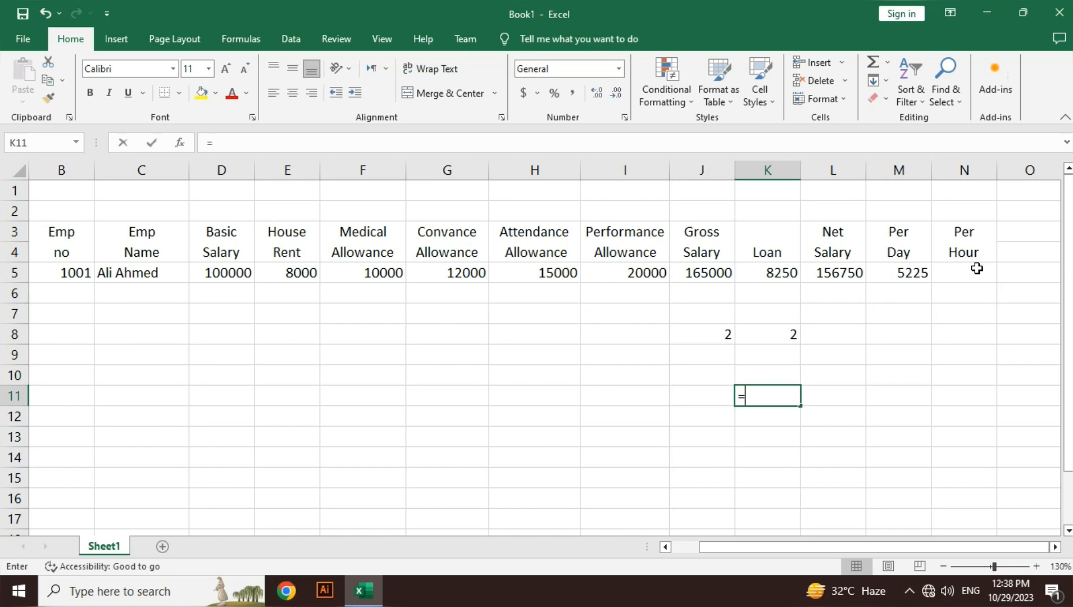
{"action": "key", "text": "Up"}
{"action": "key", "text": "Up"}
{"action": "key", "text": "Up"}
{"action": "type", "text": "*"}
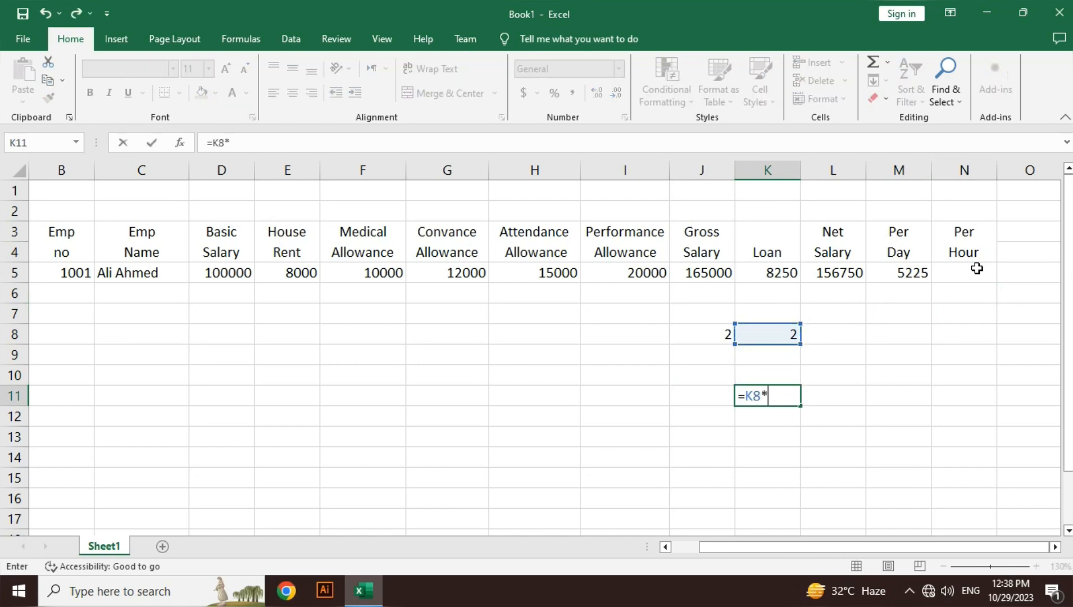
{"action": "key", "text": "Up"}
{"action": "key", "text": "Up"}
{"action": "key", "text": "Left"}
{"action": "key", "text": "Up"}
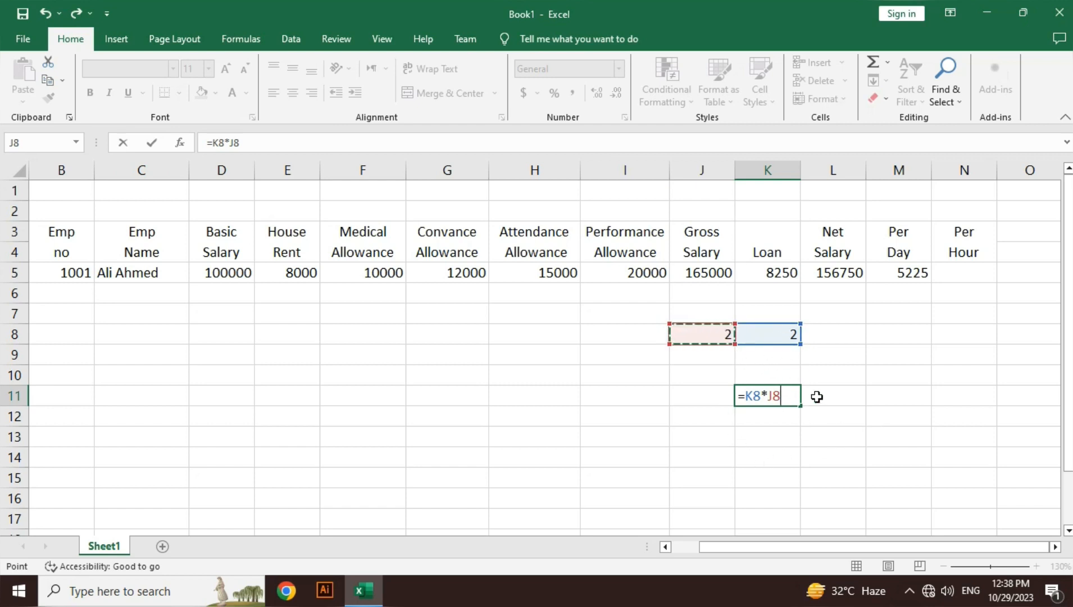
{"action": "key", "text": "Return"}
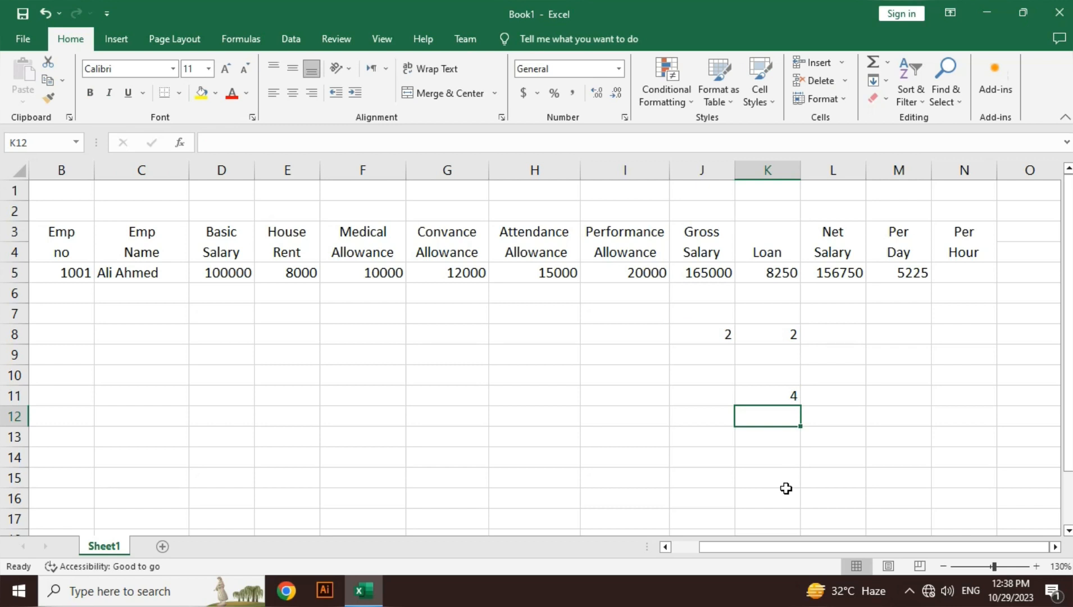
{"action": "left_click", "coordinate": [714, 335]}
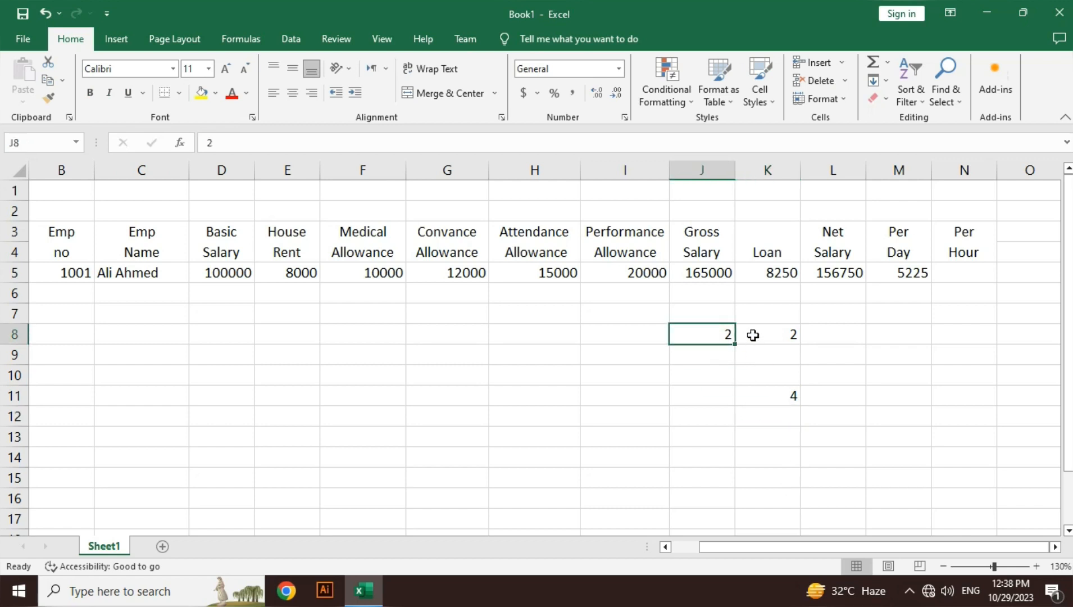
{"action": "left_click", "coordinate": [753, 334]}
{"action": "left_click", "coordinate": [790, 398]}
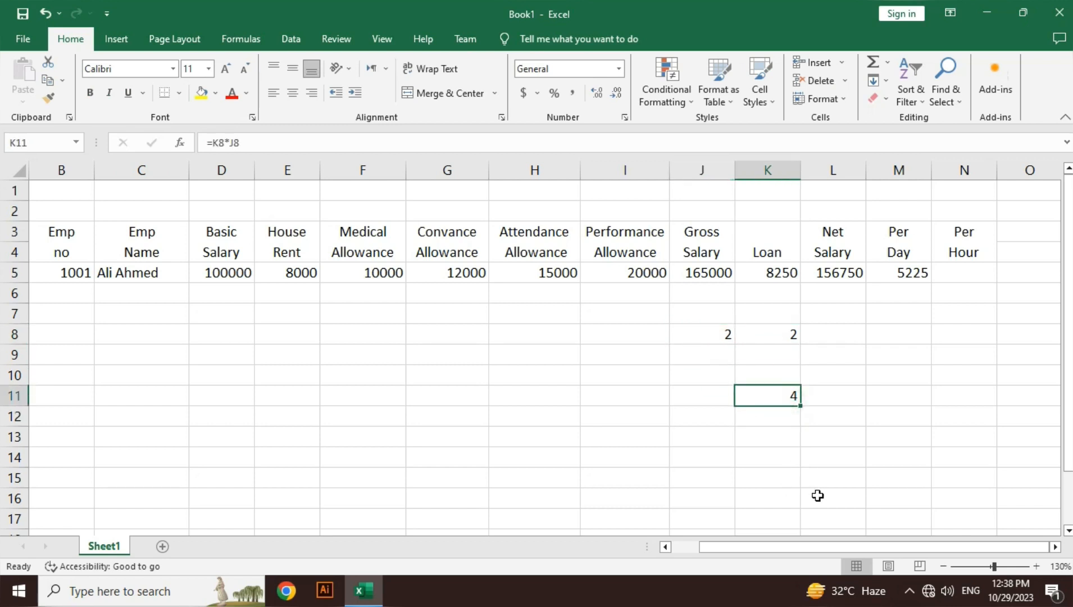
- Divide the first sample number by the second in J11 with the formula =J8/K8
{"action": "left_click", "coordinate": [707, 392]}
{"action": "type", "text": "="}
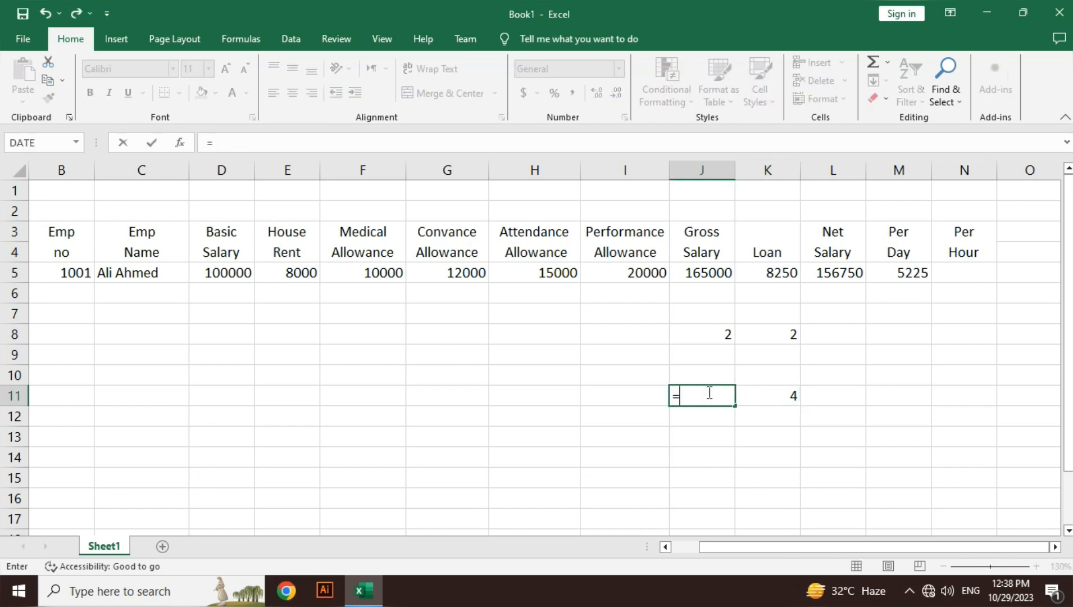
{"action": "key", "text": "Up"}
{"action": "key", "text": "Up"}
{"action": "key", "text": "Up"}
{"action": "type", "text": "/"}
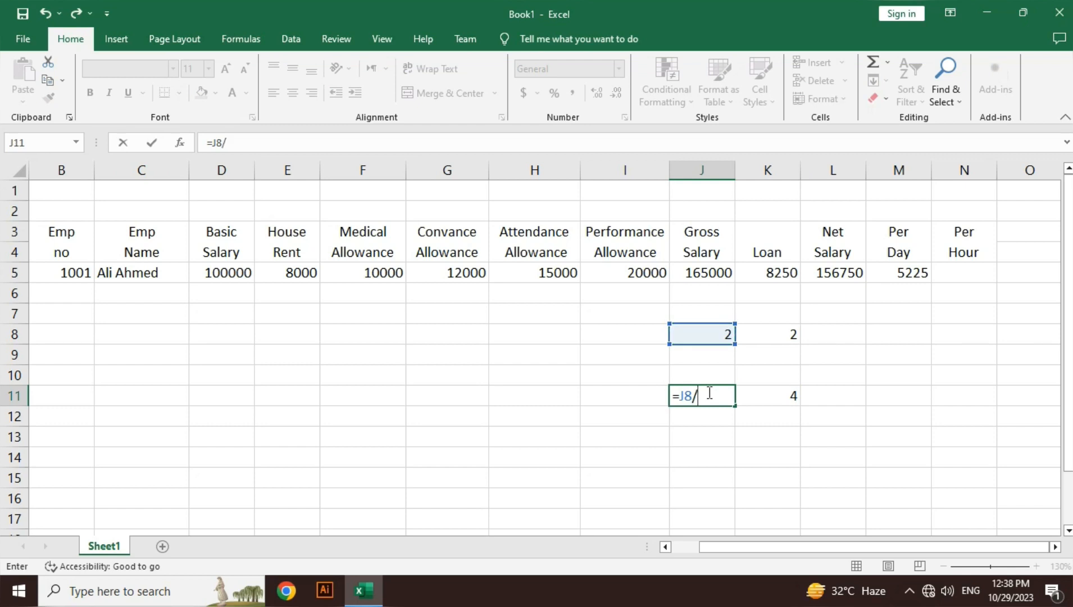
{"action": "key", "text": "Right"}
{"action": "key", "text": "Up"}
{"action": "key", "text": "Up"}
{"action": "key", "text": "Up"}
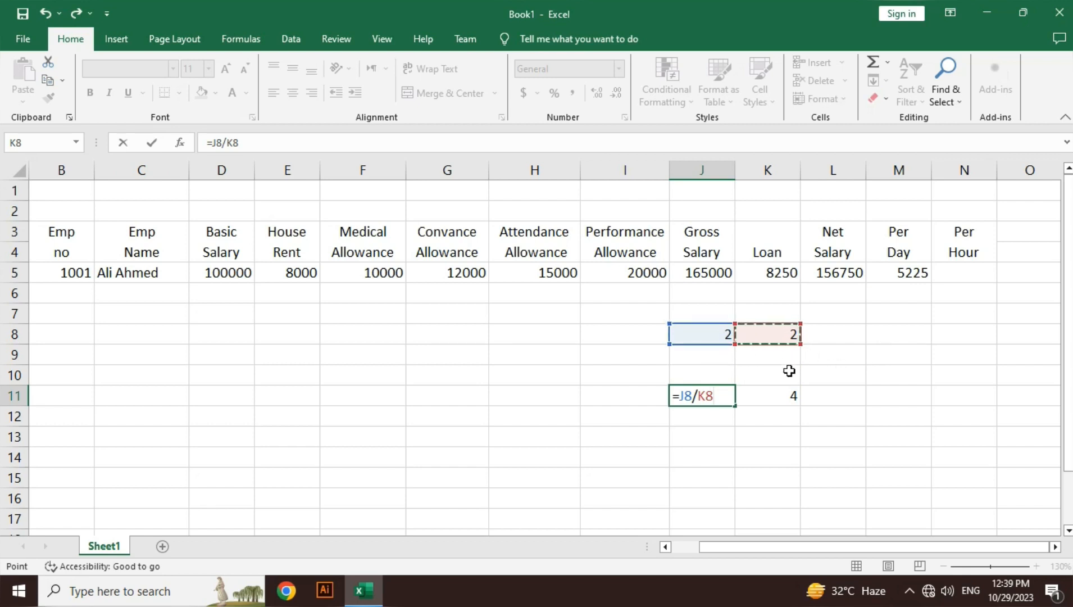
{"action": "key", "text": "Return"}
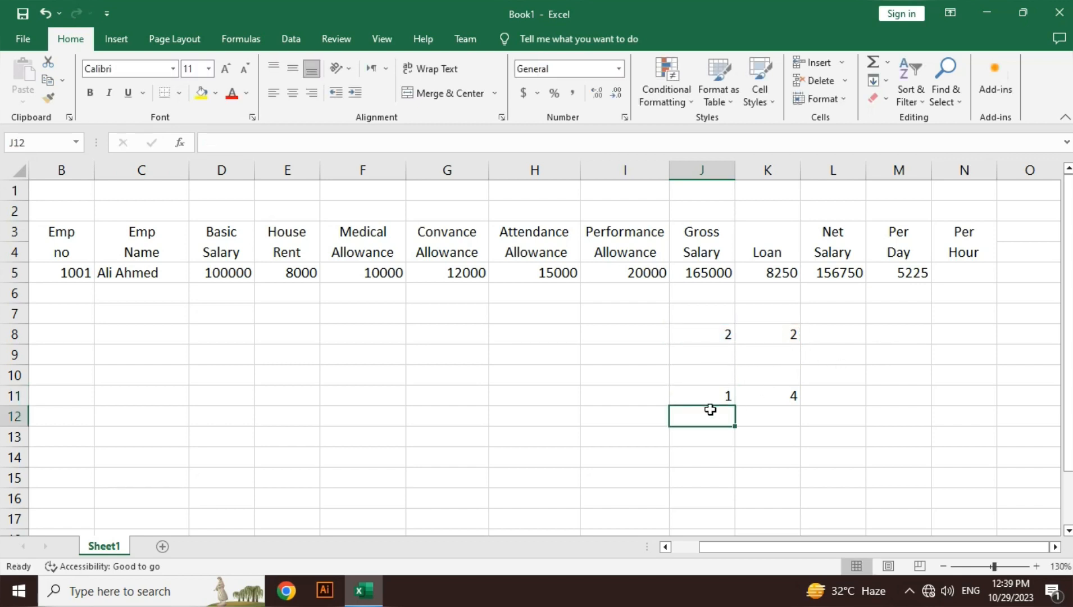
- Examine the division formula in J11 and the multiplication formula in K11 against their source cells J8:K8
{"action": "left_click", "coordinate": [701, 391]}
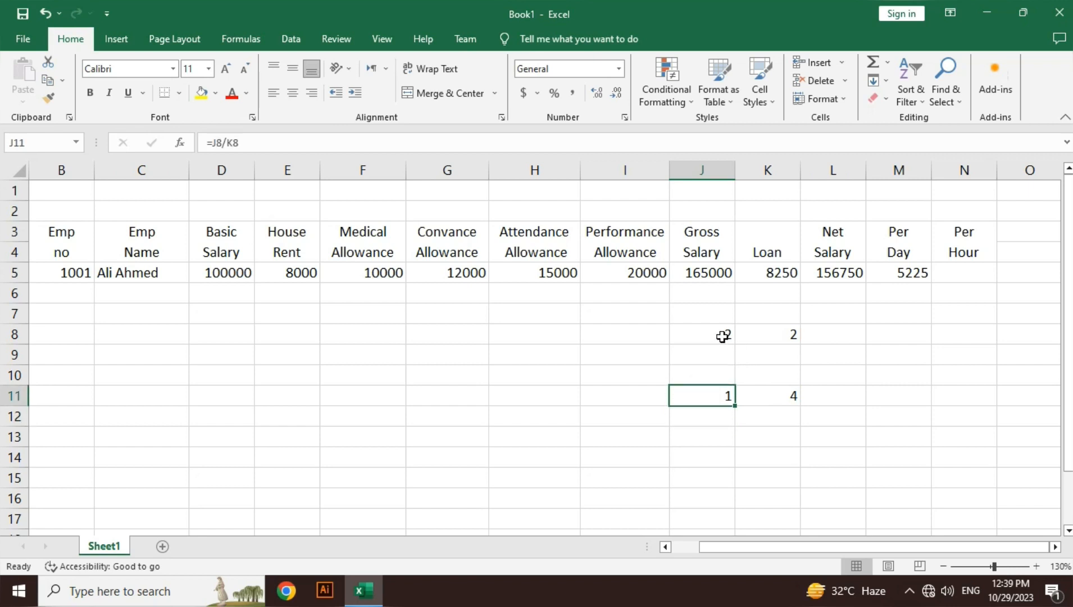
{"action": "left_click_drag", "start_coordinate": [723, 335], "coordinate": [737, 341]}
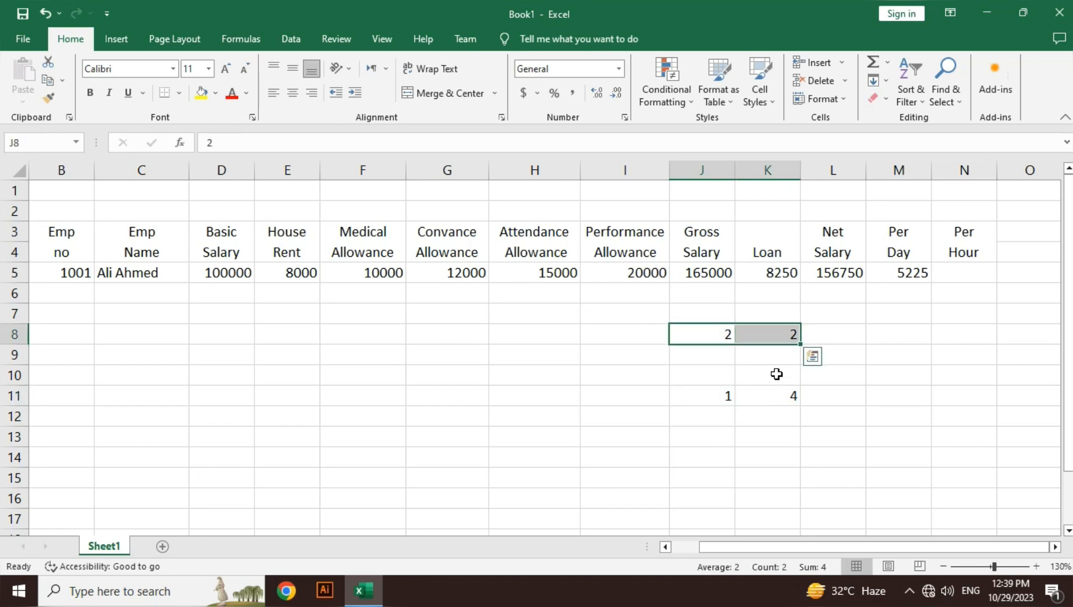
{"action": "left_click", "coordinate": [726, 396]}
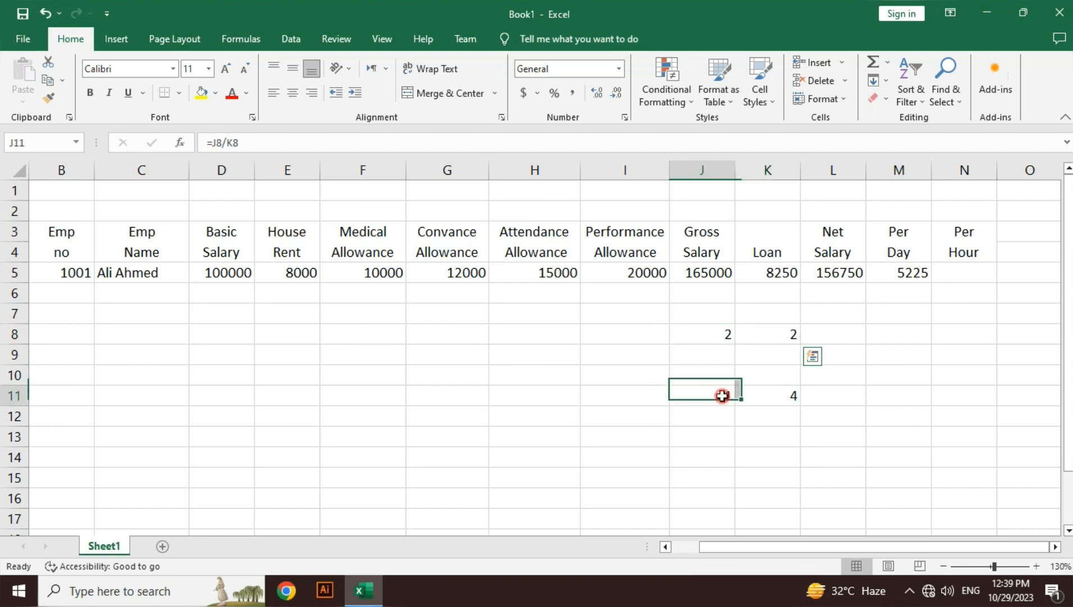
{"action": "double_click", "coordinate": [724, 396]}
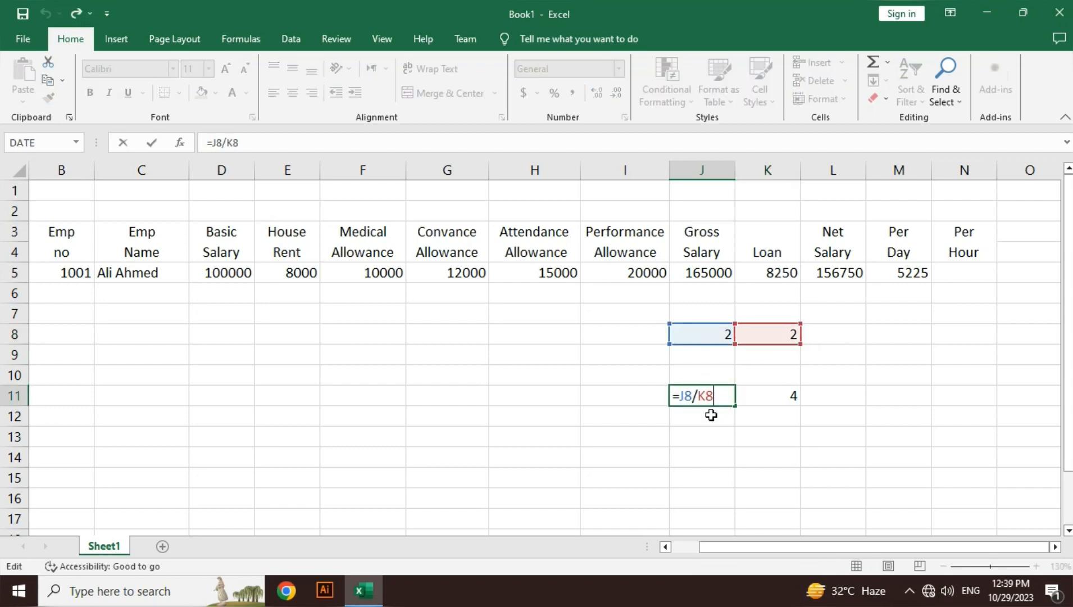
{"action": "key", "text": "Return"}
{"action": "key", "text": "Right"}
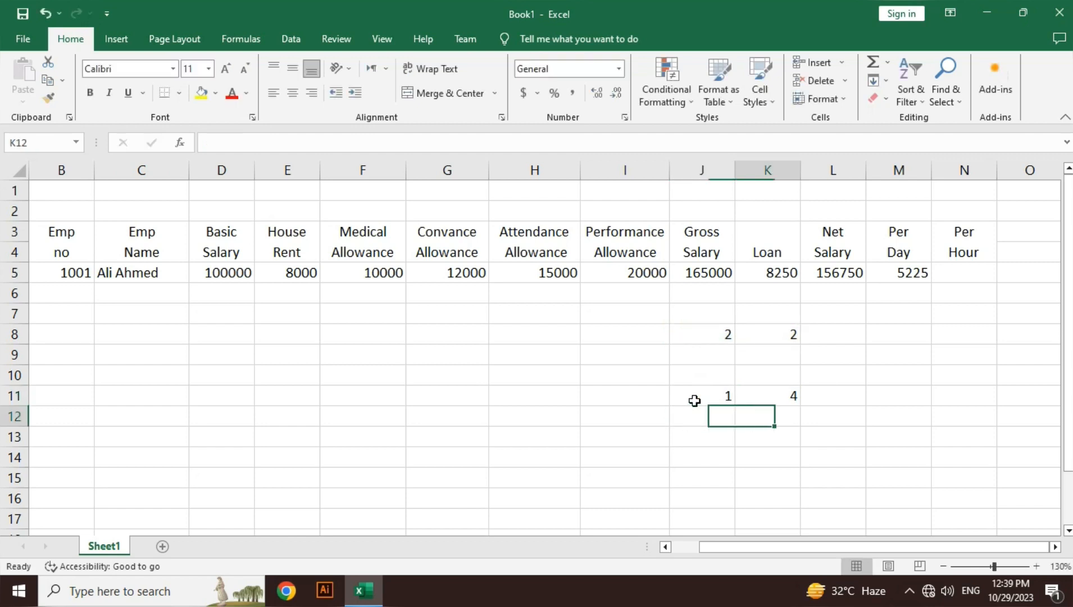
{"action": "key", "text": "Up"}
{"action": "key", "text": "F2"}
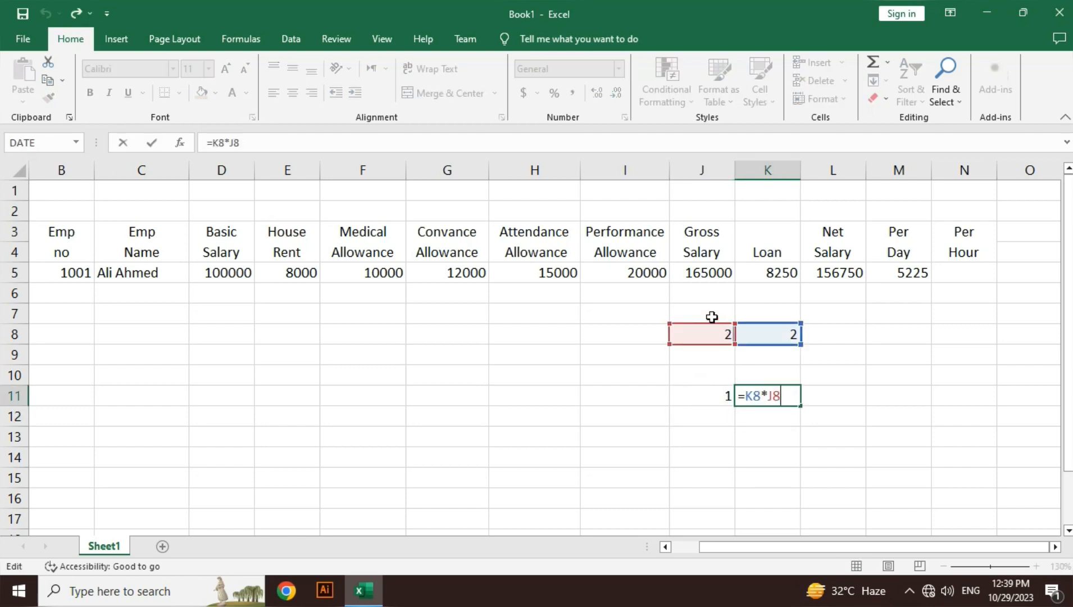
{"action": "key", "text": "Return"}
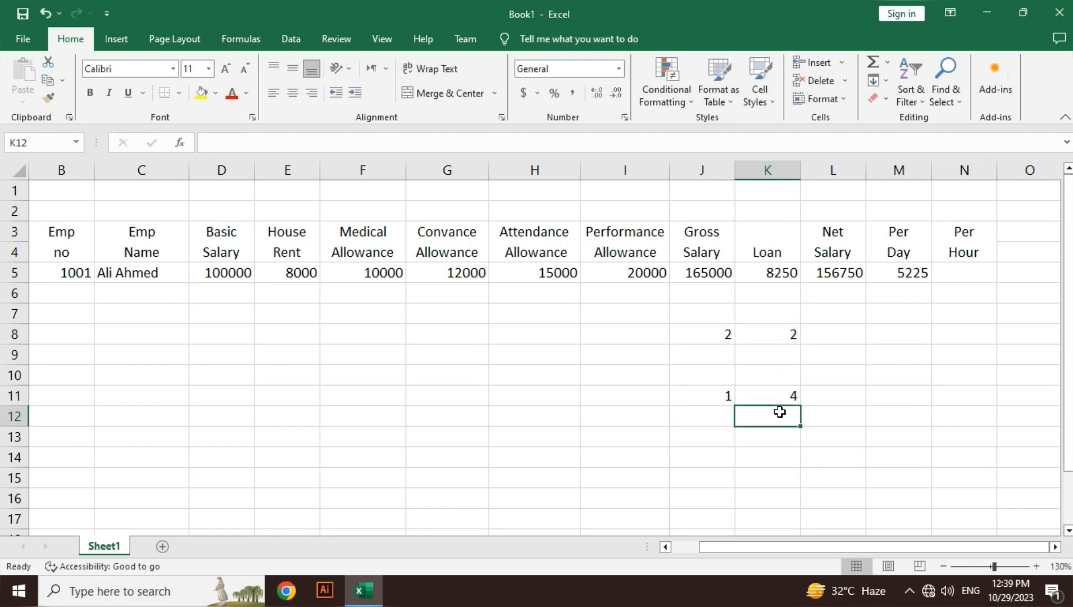
- Clear the sample numbers and example formulas from the range J8:K11
{"action": "key", "text": "Up"}
{"action": "key", "text": "Up"}
{"action": "key", "text": "Up"}
{"action": "key", "text": "Up"}
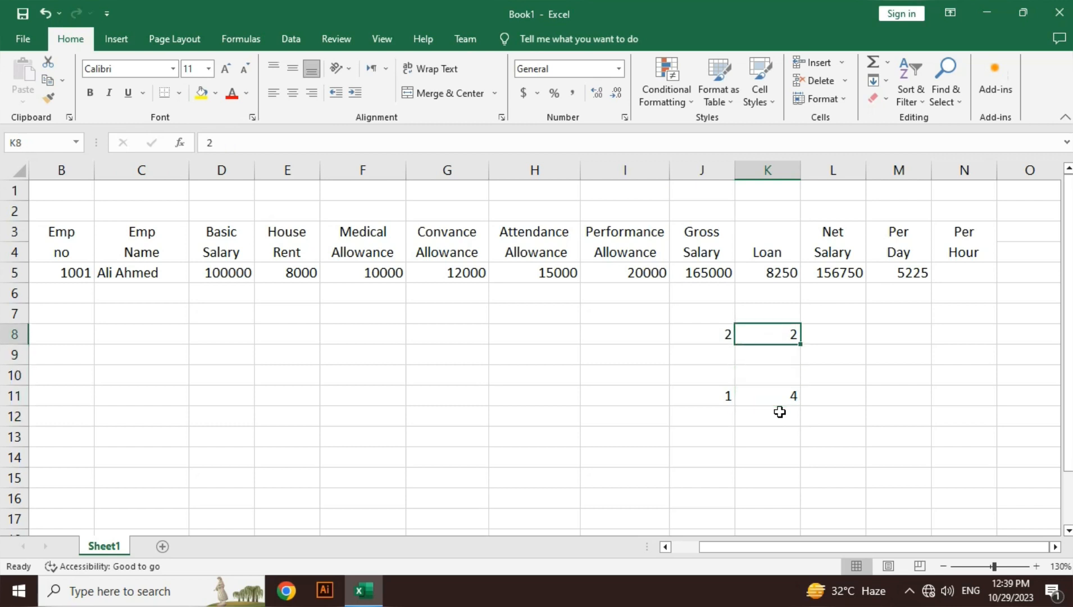
{"action": "key", "text": "shift+Left"}
{"action": "key", "text": "shift+Down"}
{"action": "key", "text": "shift+Down"}
{"action": "key", "text": "shift+Down"}
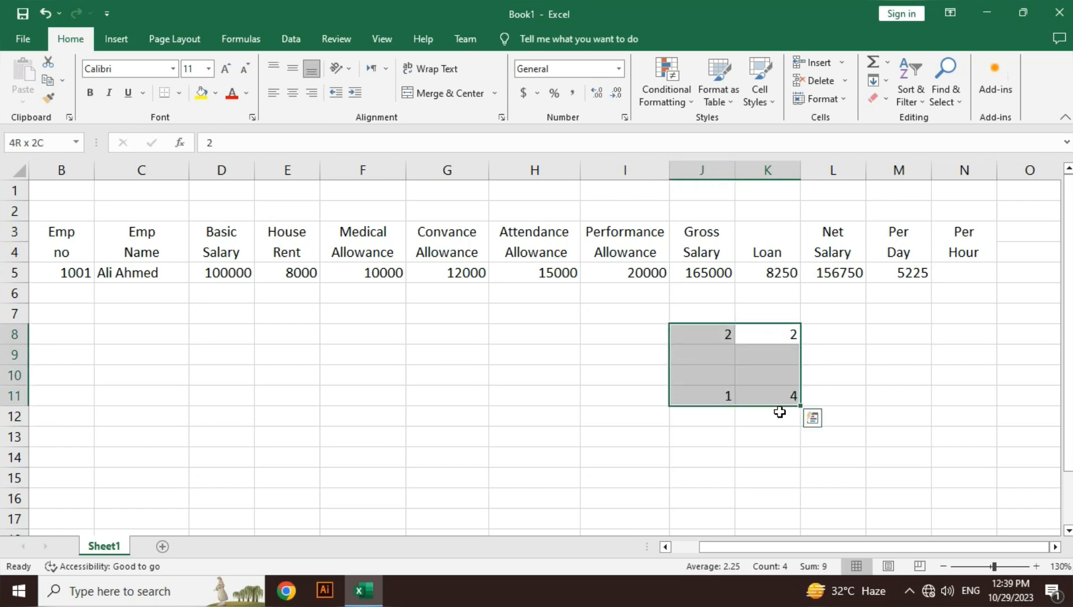
{"action": "key", "text": "Delete"}
- Calculate the first employee's Per Hour pay in N5 by dividing the Per Day pay by 8 hours with =M5/8
{"action": "key", "text": "Up"}
{"action": "key", "text": "Up"}
{"action": "key", "text": "Up"}
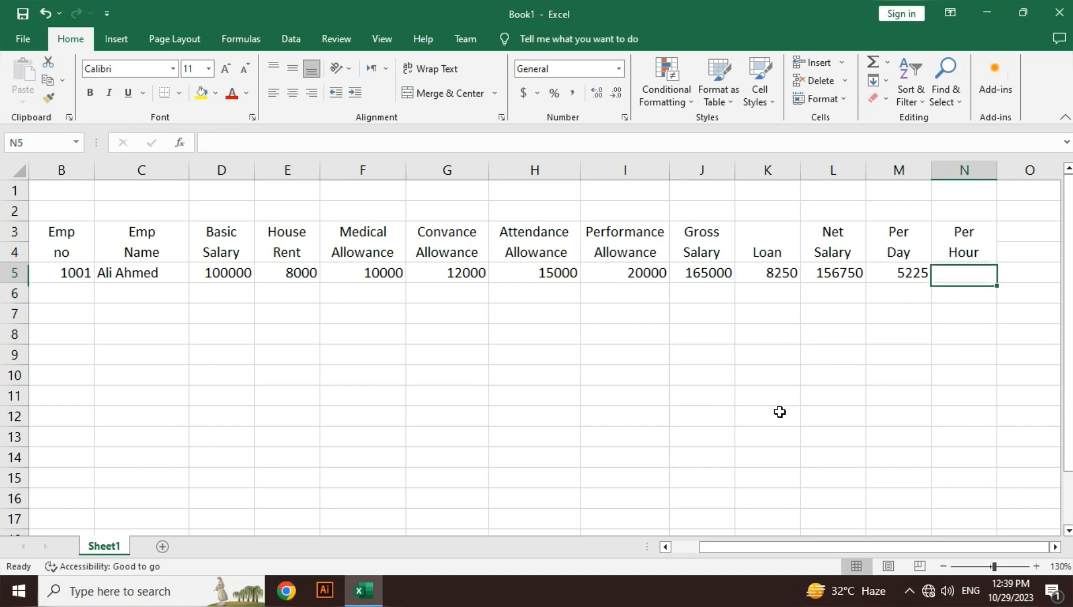
{"action": "key", "text": "Left"}
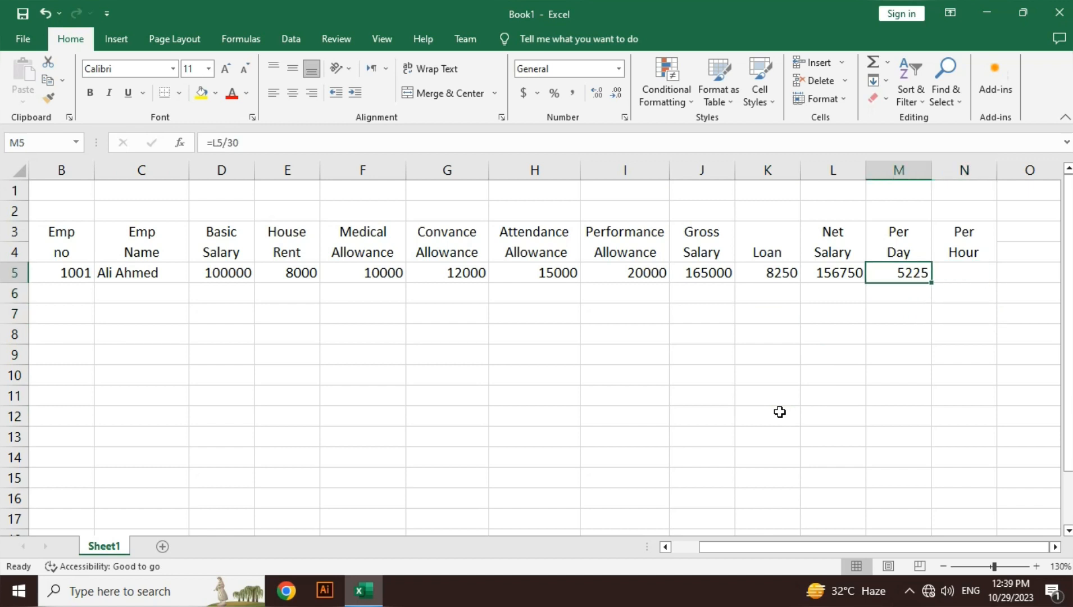
{"action": "key", "text": "Right"}
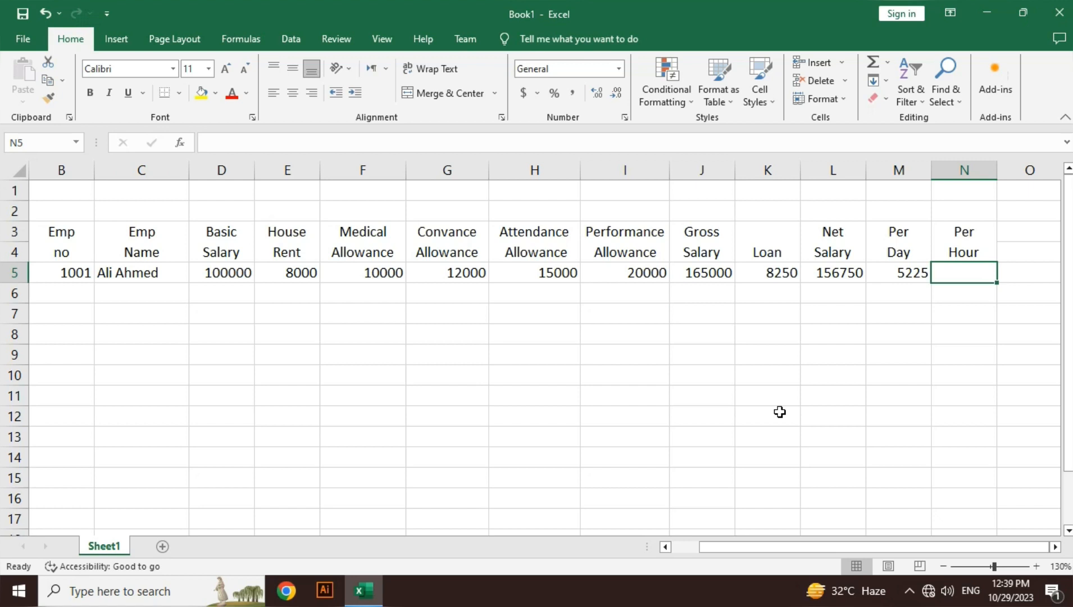
{"action": "key", "text": "Left"}
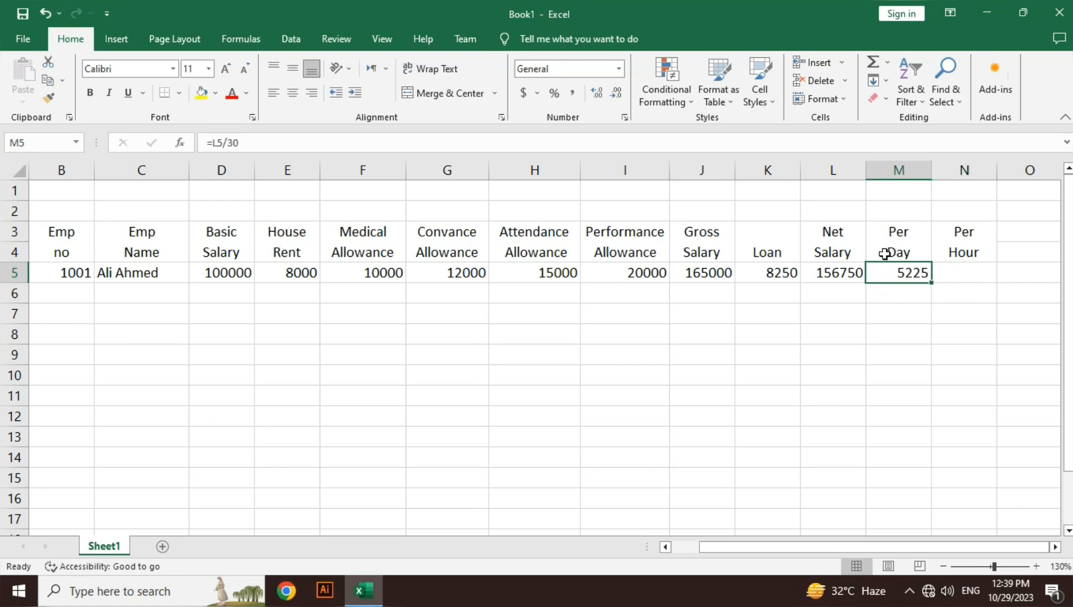
{"action": "left_click", "coordinate": [965, 273]}
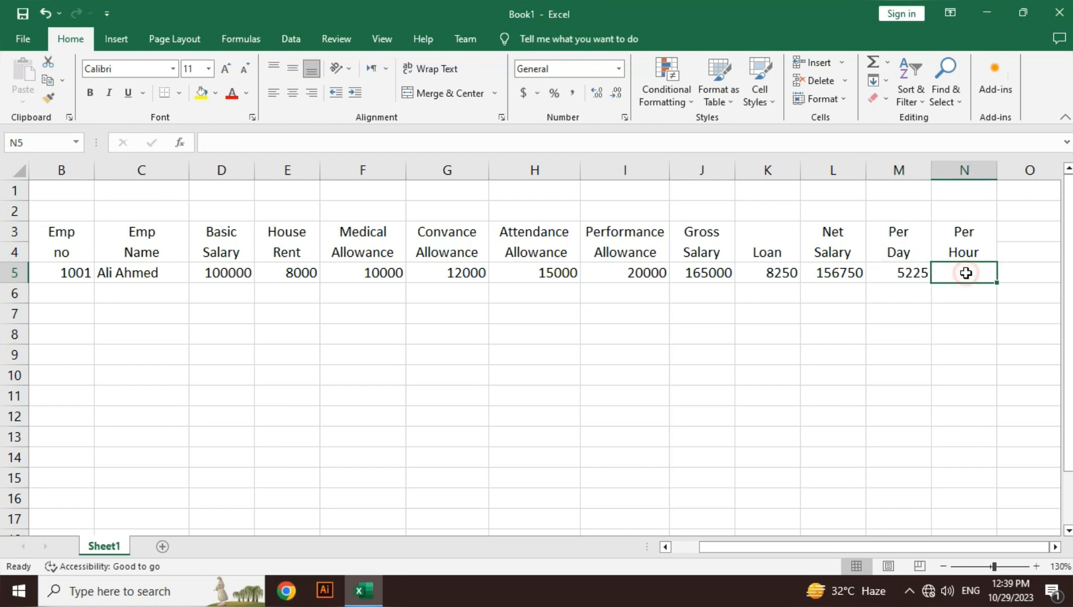
{"action": "type", "text": "="}
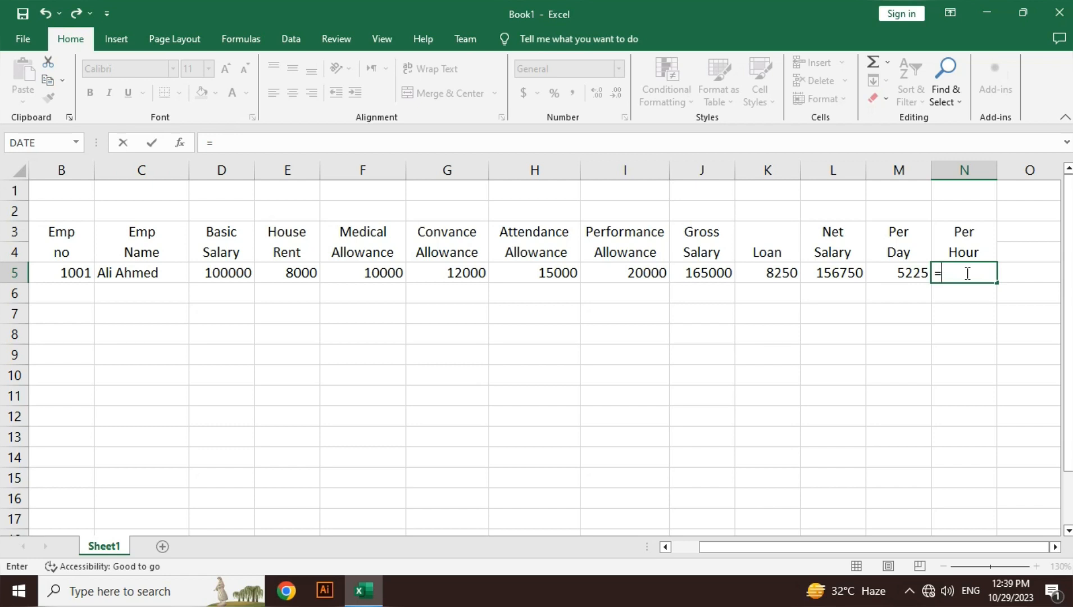
{"action": "key", "text": "Left"}
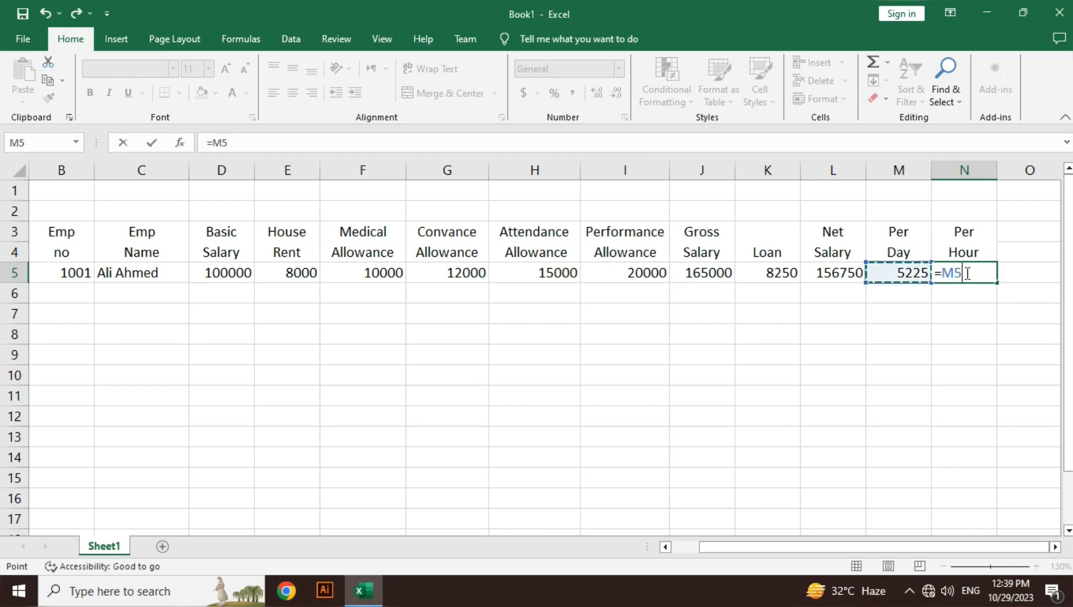
{"action": "type", "text": "/"}
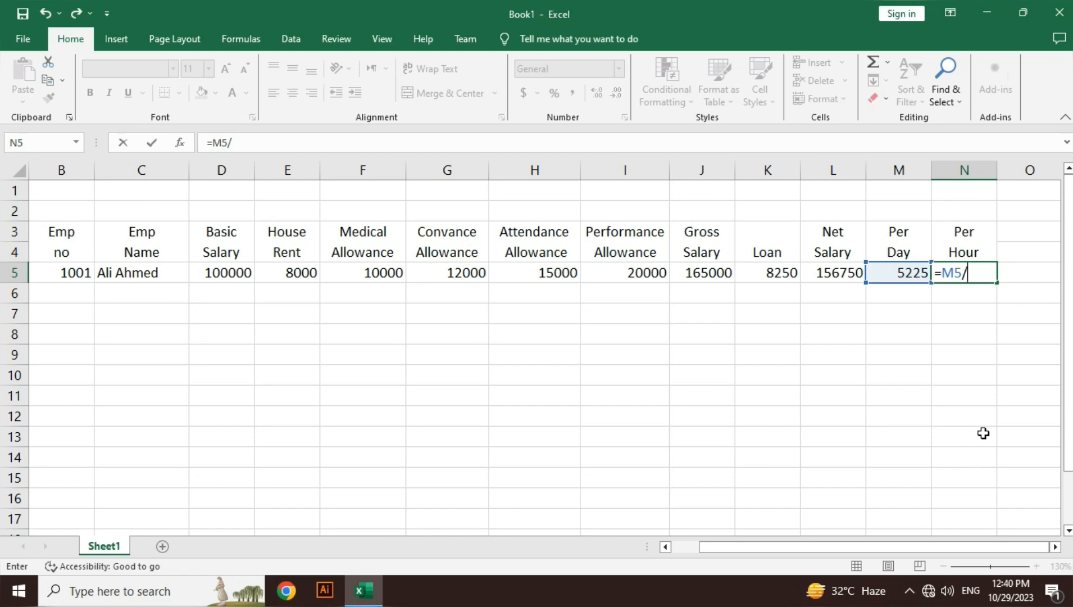
{"action": "type", "text": "8"}
{"action": "key", "text": "Return"}
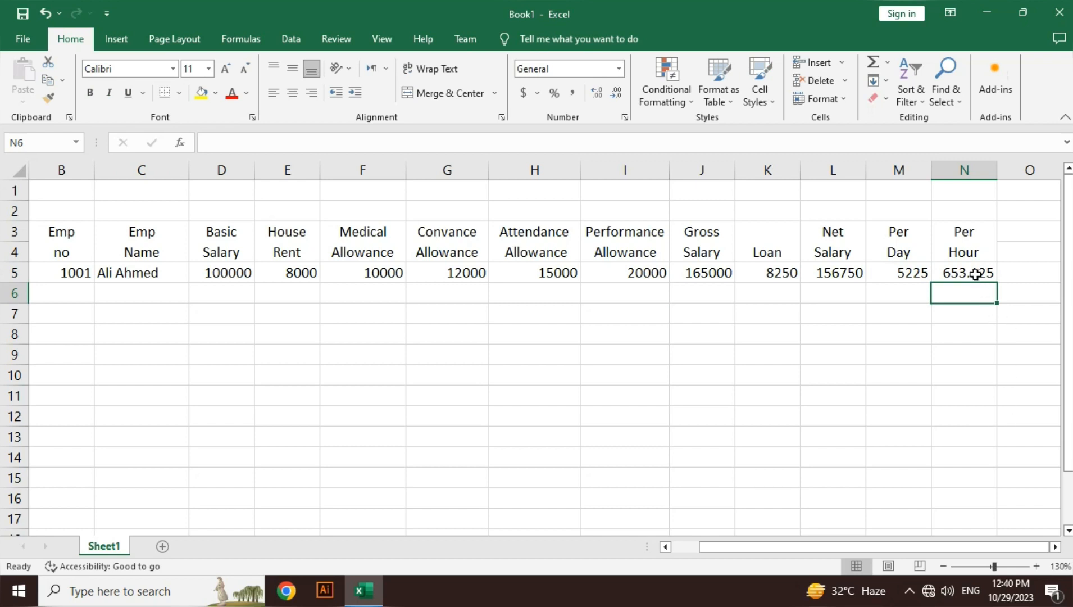
{"action": "left_click", "coordinate": [911, 276]}
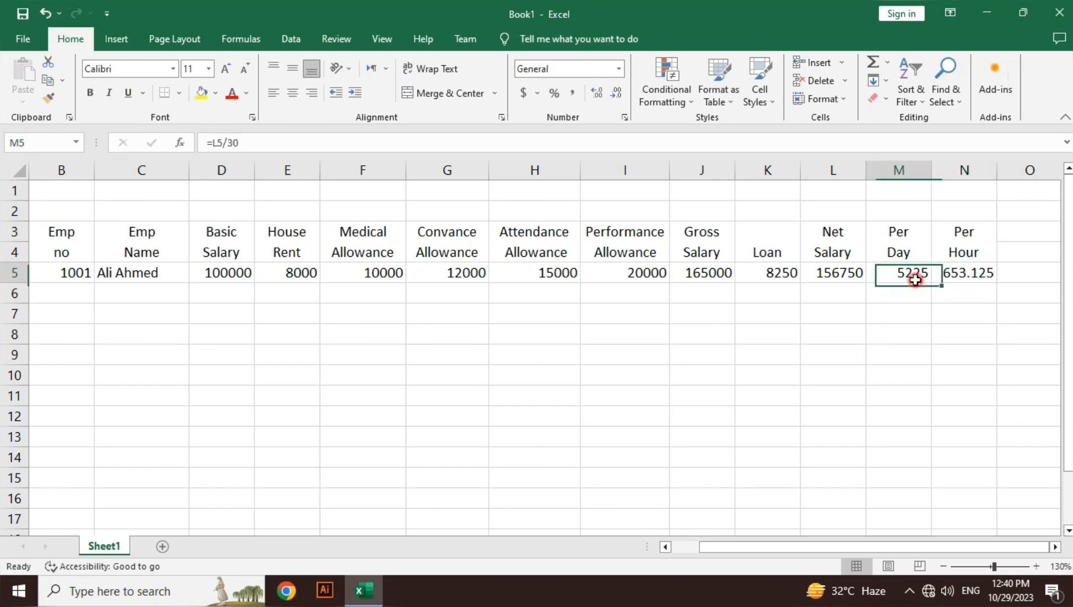
{"action": "left_click", "coordinate": [982, 269]}
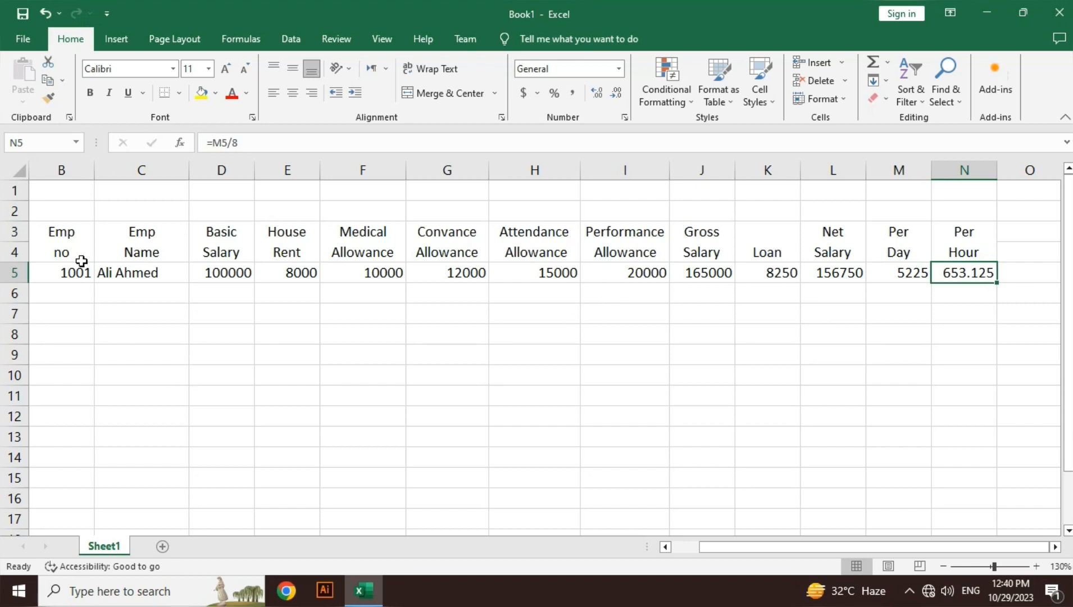
- Fill the first employee's row B5:N5 down through row 13 as a series
{"action": "left_click_drag", "start_coordinate": [80, 274], "coordinate": [989, 453]}
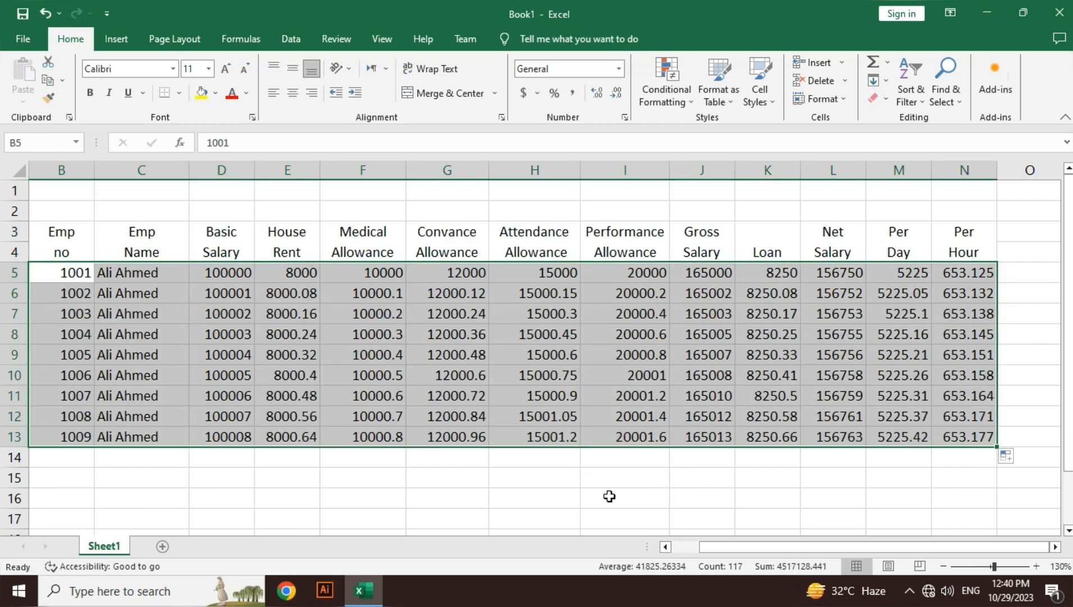
{"action": "left_click", "coordinate": [609, 496]}
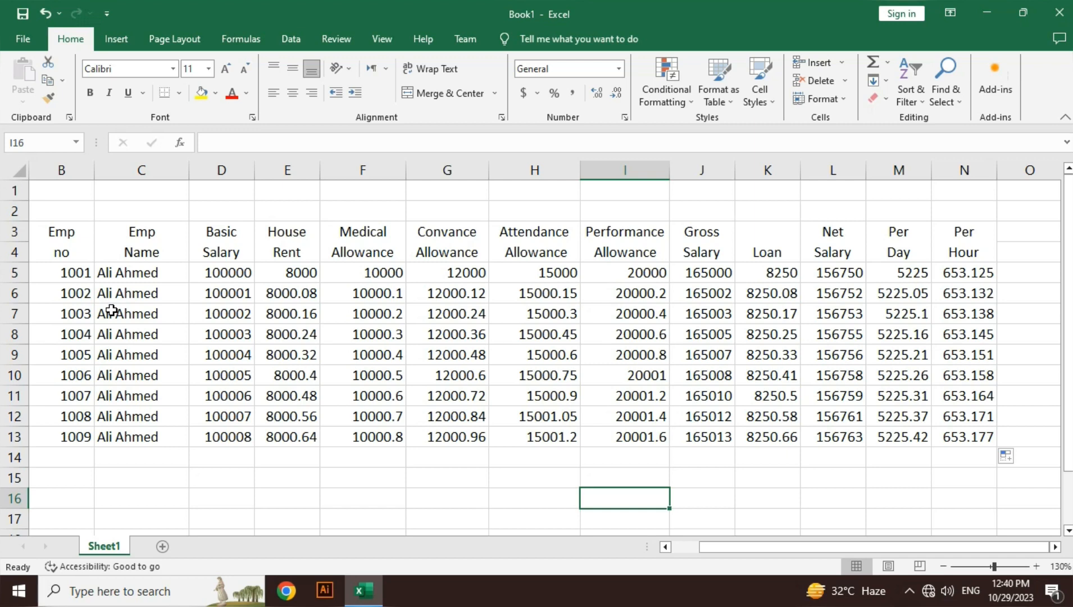
- Apply all borders to the whole salary table in the range B3:N13
{"action": "left_click_drag", "start_coordinate": [67, 232], "coordinate": [948, 432]}
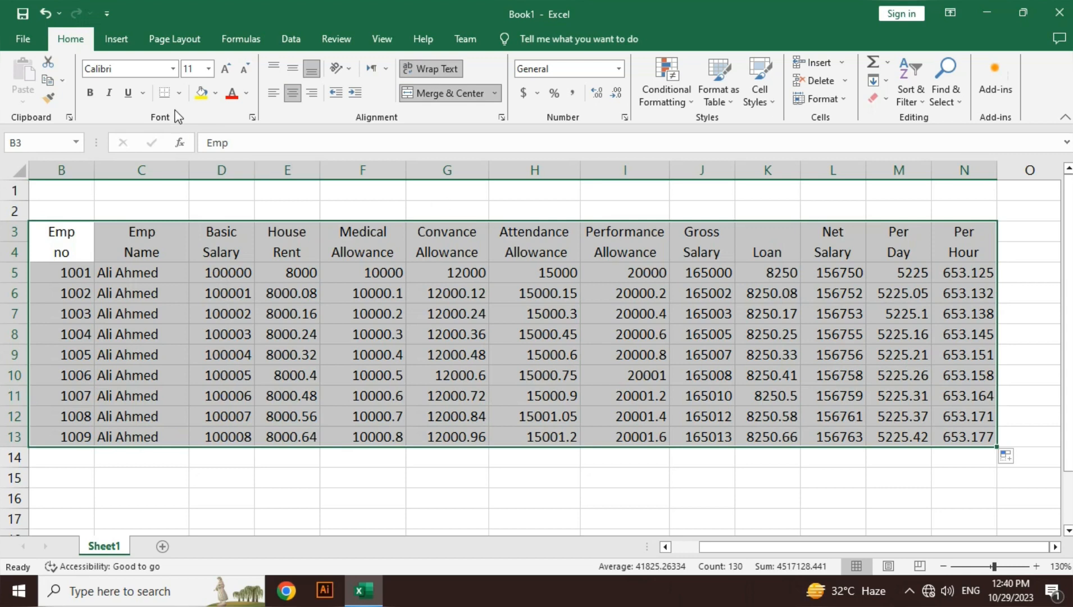
{"action": "left_click", "coordinate": [179, 93]}
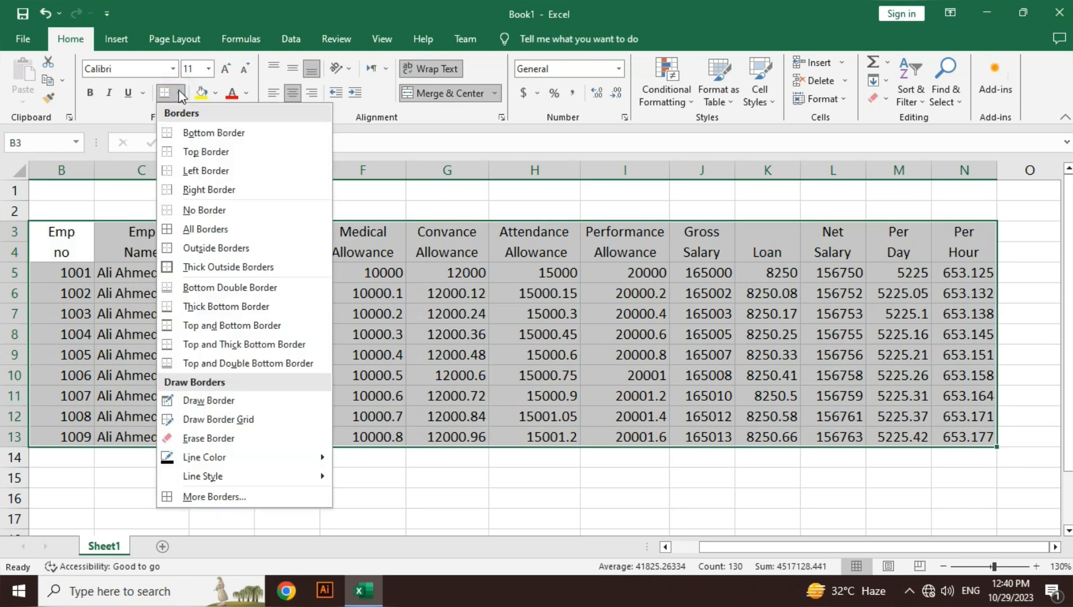
{"action": "left_click", "coordinate": [205, 229]}
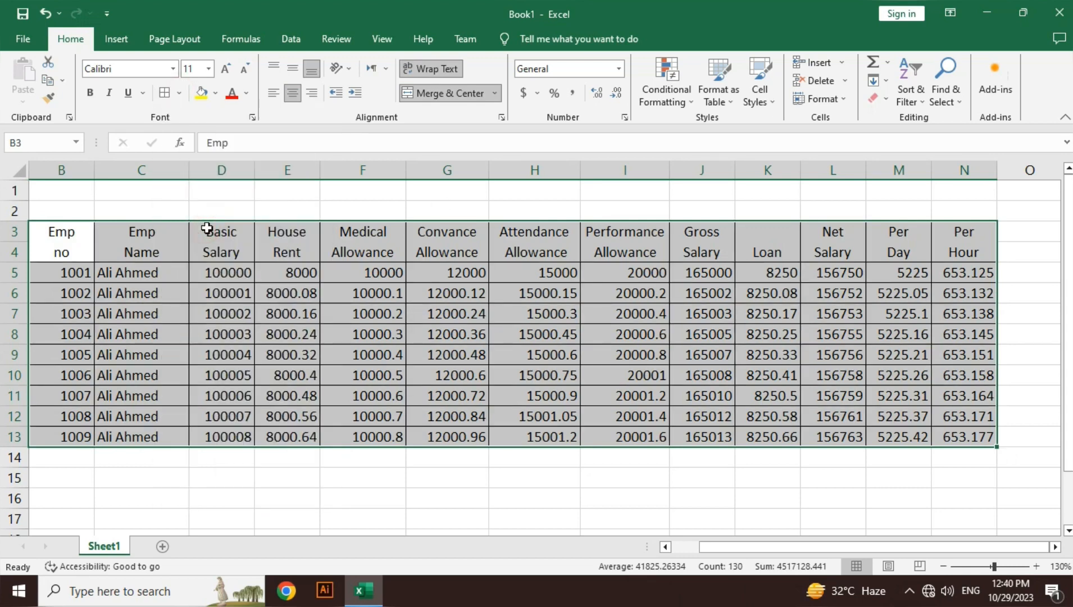
- Fill the table's header cells B3:N4 with a grey theme colour
{"action": "left_click_drag", "start_coordinate": [60, 247], "coordinate": [931, 245]}
{"action": "left_click", "coordinate": [932, 245]}
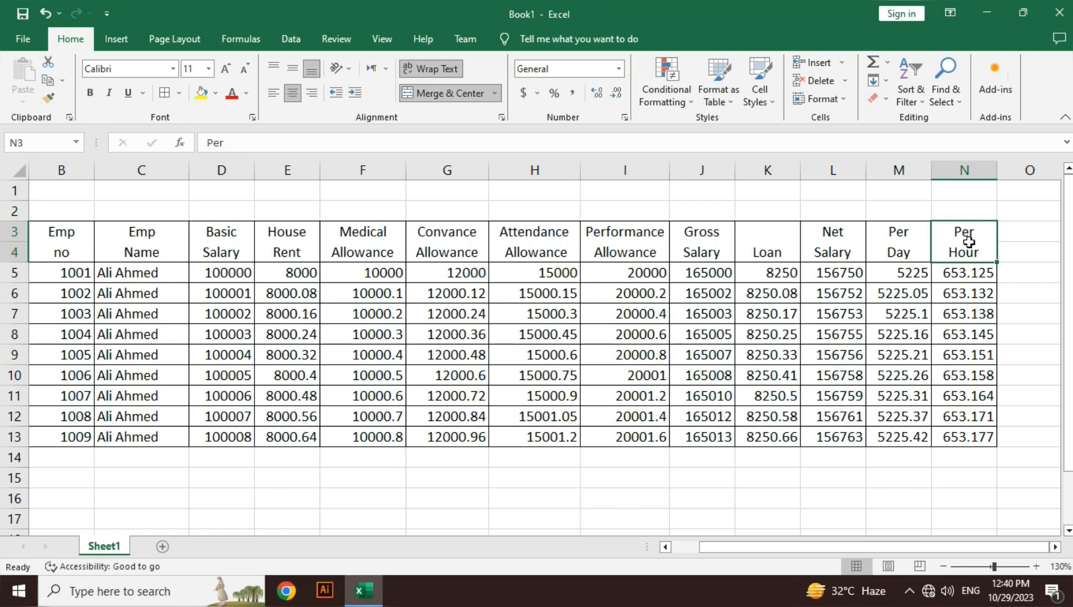
{"action": "key", "text": "ctrl+shift+Left"}
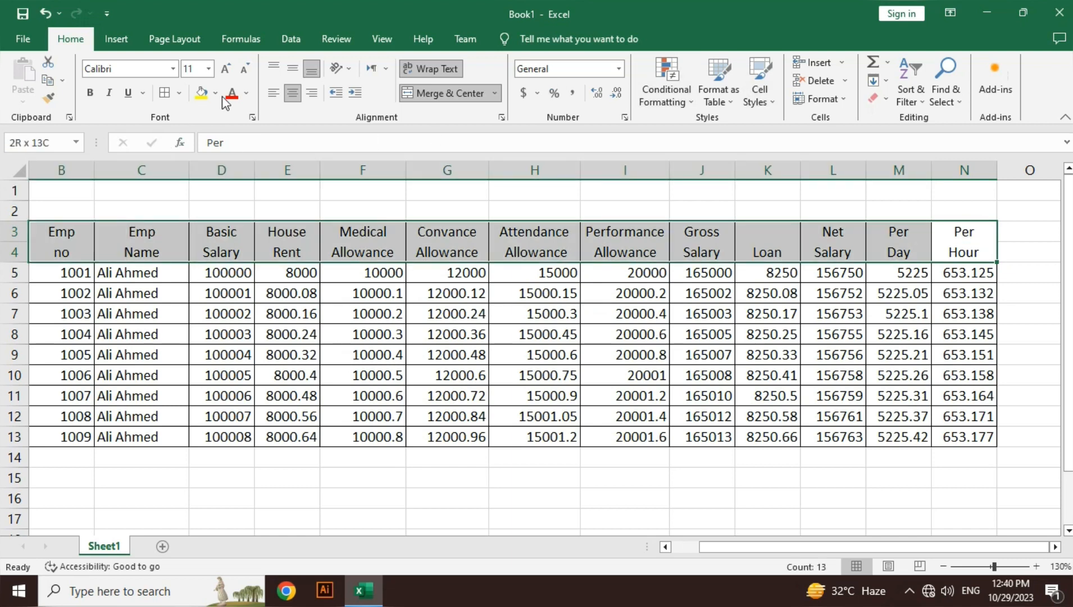
{"action": "left_click", "coordinate": [219, 95]}
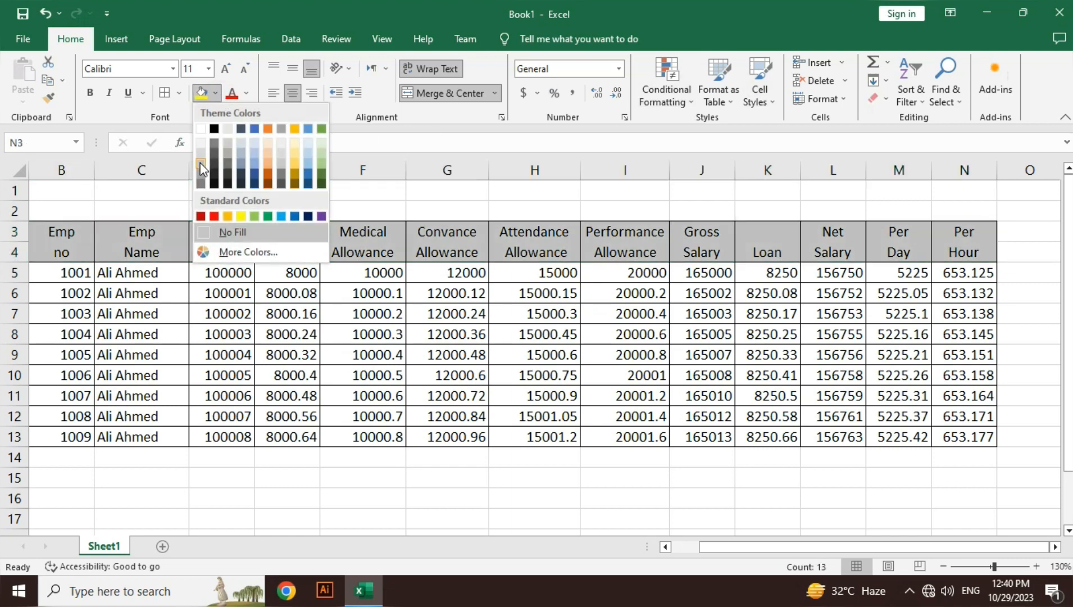
{"action": "left_click", "coordinate": [206, 162]}
{"action": "left_click", "coordinate": [209, 191]}
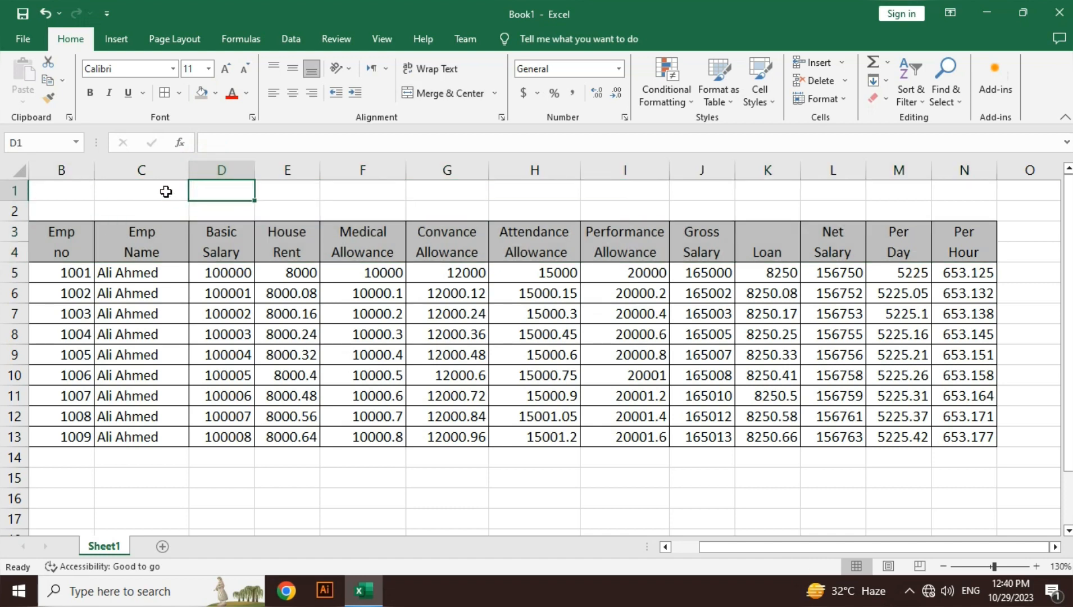
- Merge and center the cells C1:M1 above the table and make row 1 several times taller
{"action": "left_click_drag", "start_coordinate": [163, 191], "coordinate": [874, 189]}
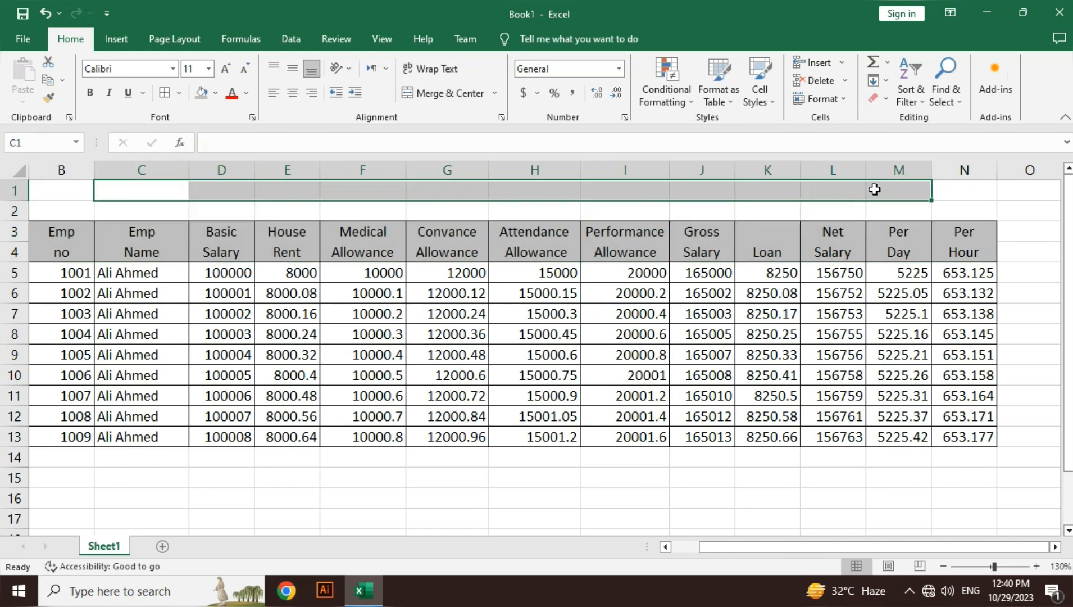
{"action": "left_click", "coordinate": [438, 101]}
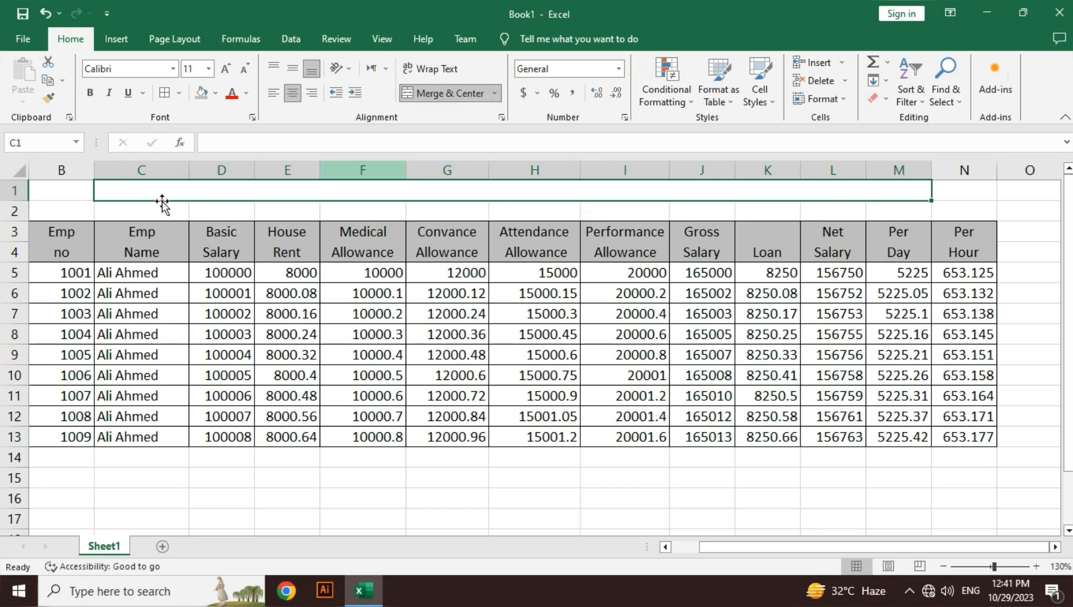
{"action": "left_click_drag", "start_coordinate": [11, 201], "coordinate": [10, 258]}
- Enter the title SALARY SHEET in the merged cell C1 and align it to the vertical middle
{"action": "type", "text": "SALARY SHEET"}
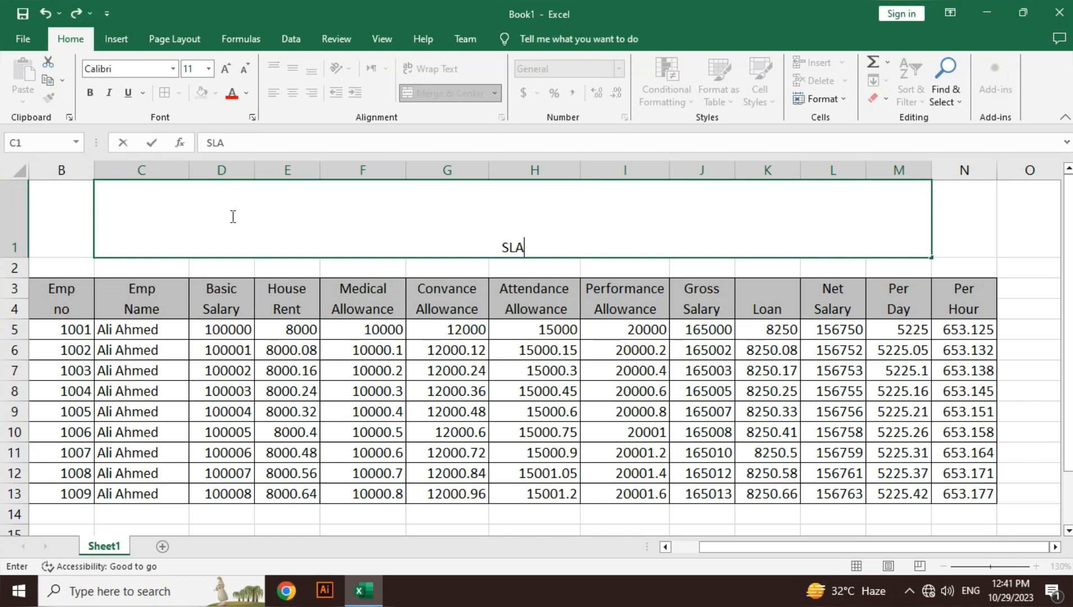
{"action": "key", "text": "Return"}
{"action": "left_click", "coordinate": [231, 216]}
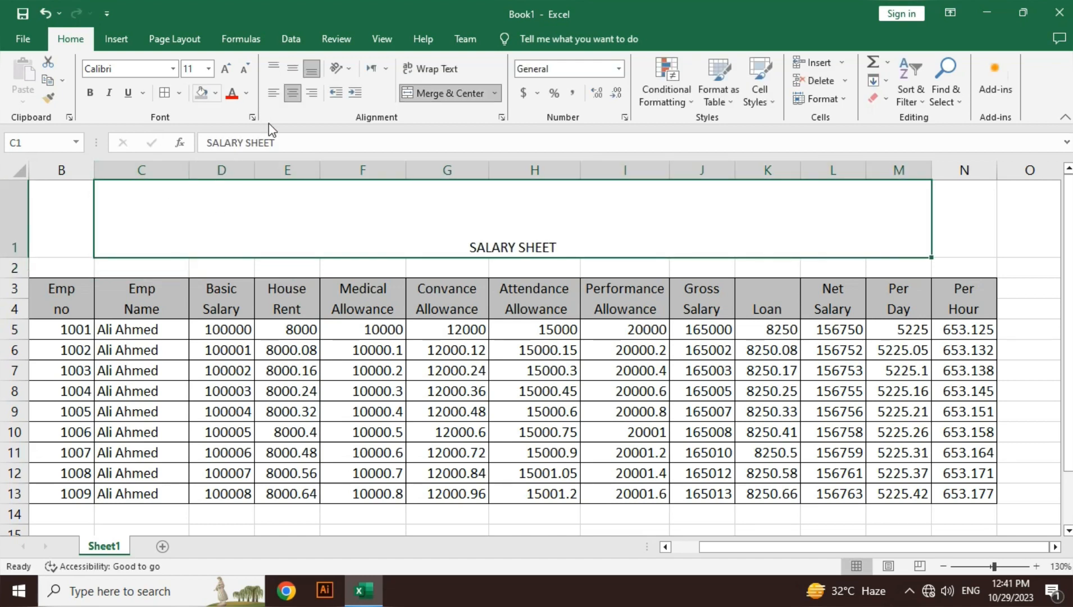
{"action": "left_click", "coordinate": [293, 68]}
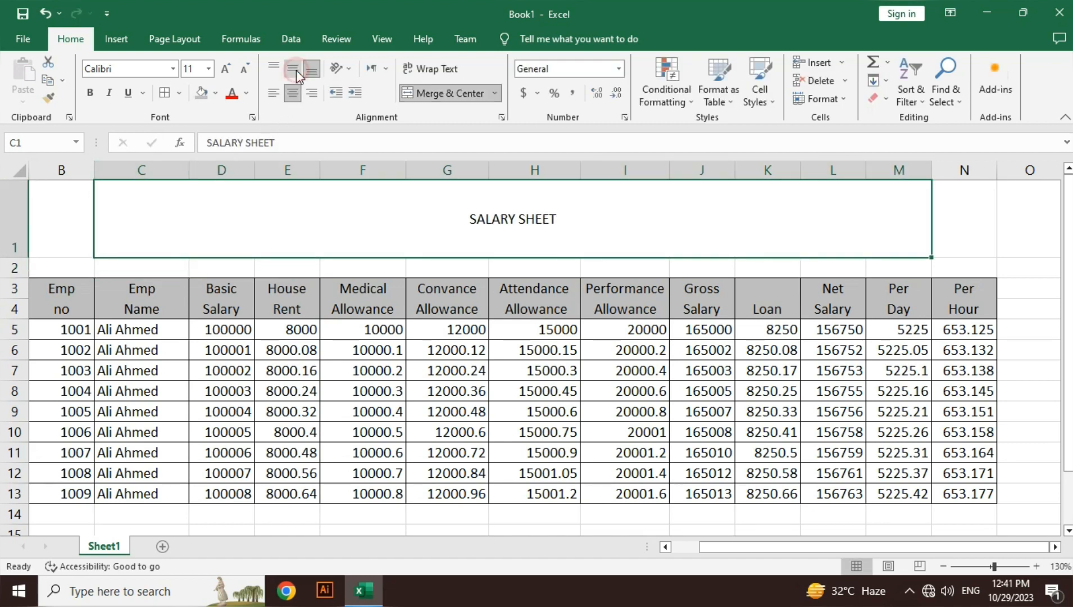
- Increase the font size of the SALARY SHEET title to 28
{"action": "left_click", "coordinate": [225, 69]}
{"action": "left_click", "coordinate": [225, 68]}
{"action": "left_click", "coordinate": [225, 69]}
{"action": "left_click", "coordinate": [225, 68]}
{"action": "left_click", "coordinate": [226, 68]}
{"action": "left_click", "coordinate": [226, 68]}
{"action": "left_click", "coordinate": [225, 69]}
{"action": "left_click", "coordinate": [226, 69]}
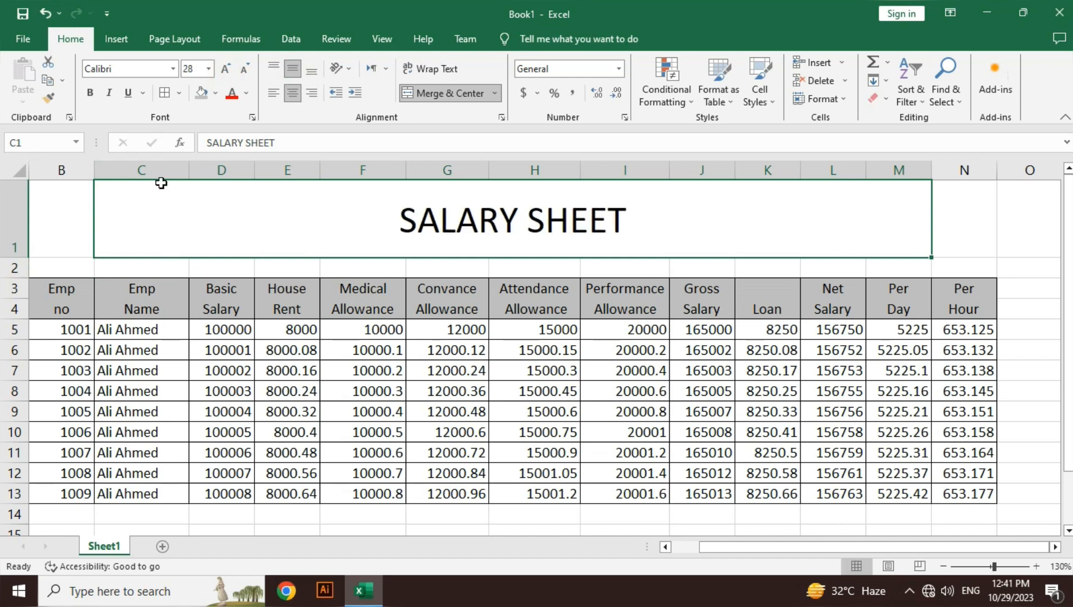
- Format the SALARY SHEET title as bold and underlined, without italics
{"action": "left_click", "coordinate": [128, 93]}
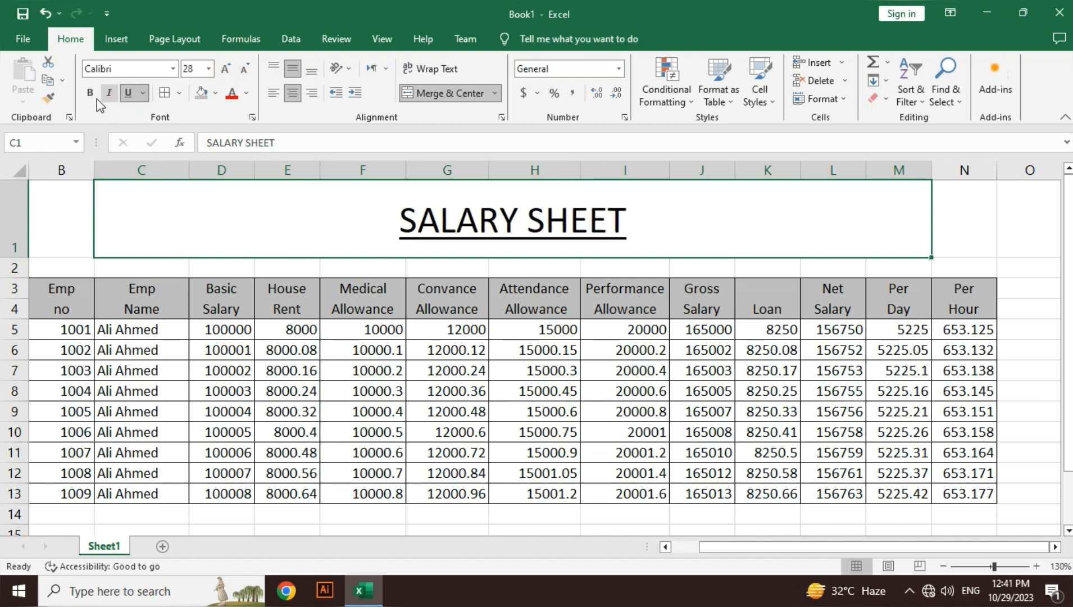
{"action": "left_click", "coordinate": [109, 93]}
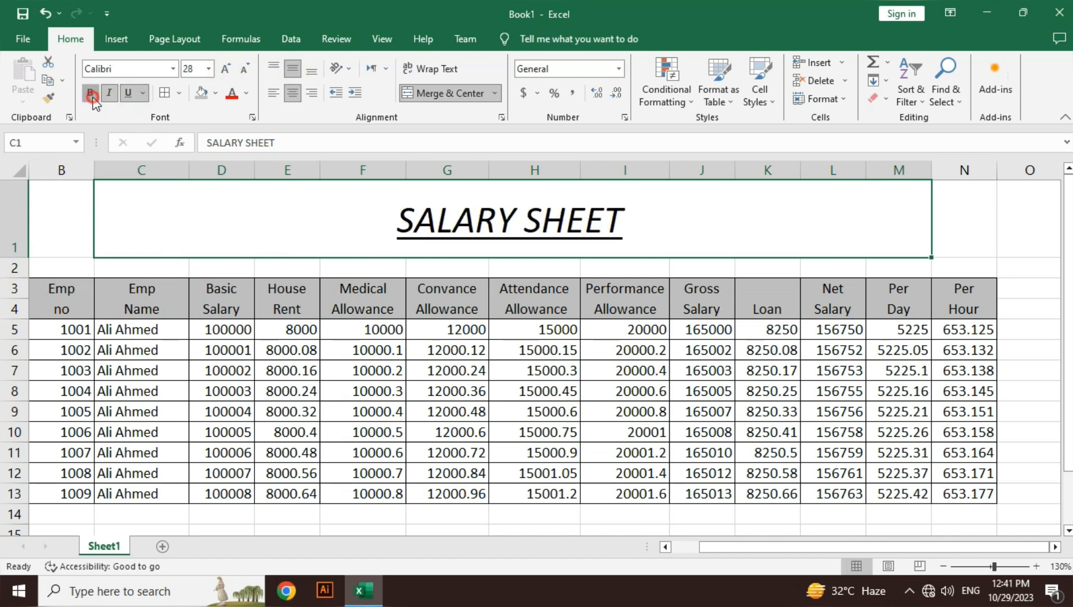
{"action": "left_click", "coordinate": [90, 93]}
{"action": "left_click", "coordinate": [109, 93]}
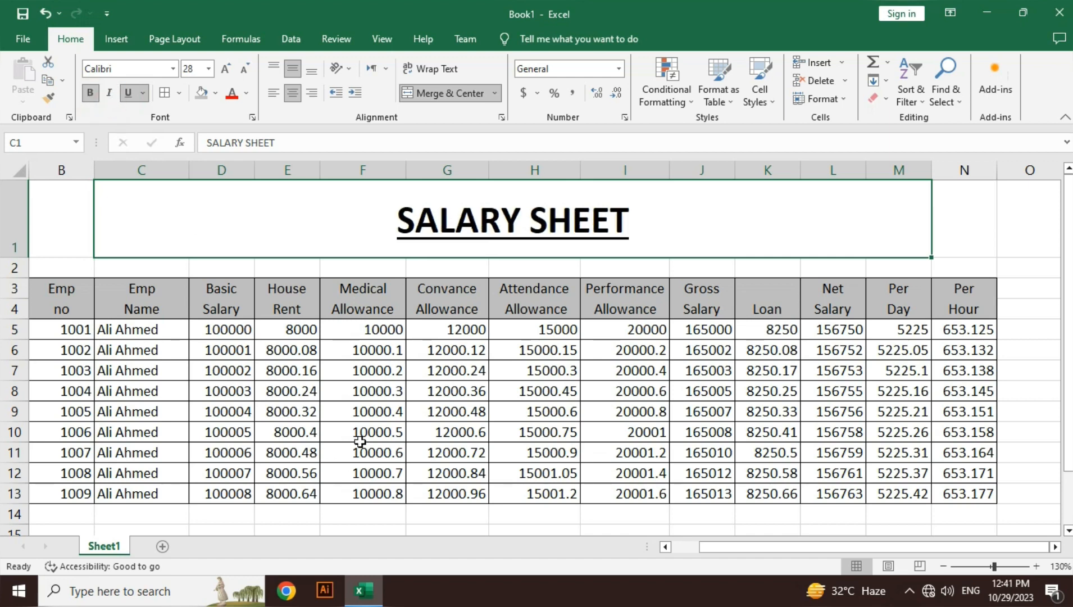
- Extend the title in C1 to read SALARY SHEET FOR THE MONTH OF JANUARY
{"action": "double_click", "coordinate": [630, 217]}
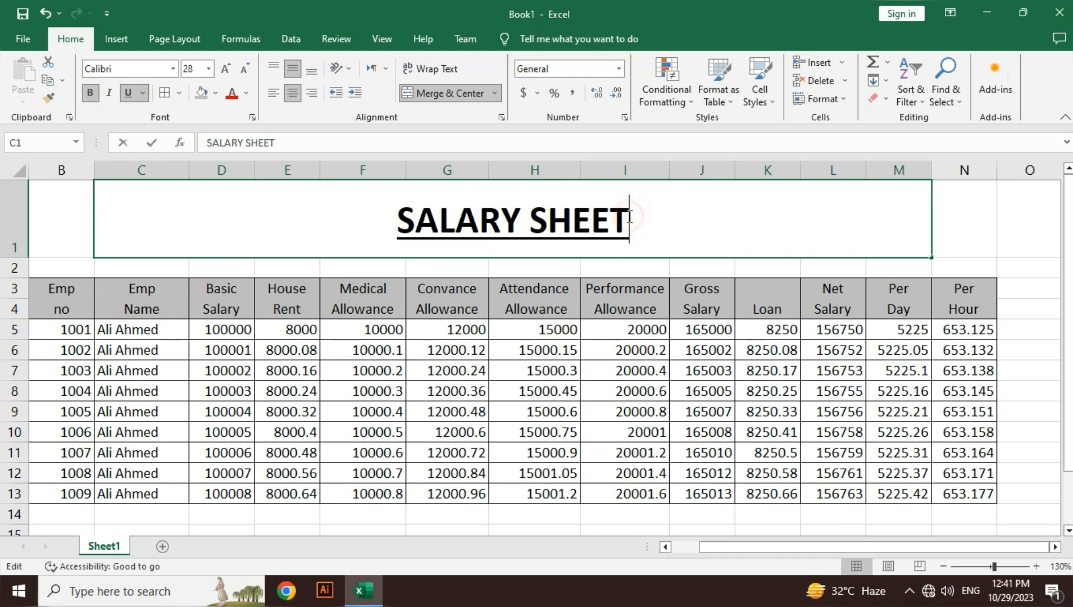
{"action": "type", "text": "fo"}
{"action": "key", "text": "BackSpace"}
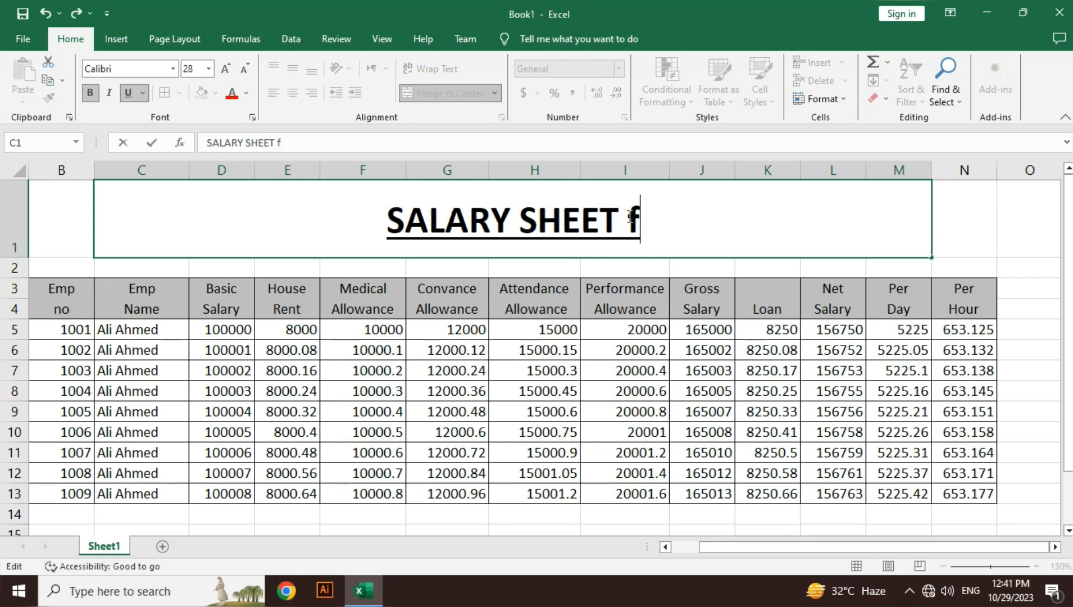
{"action": "key", "text": "BackSpace"}
{"action": "type", "text": "FOR H"}
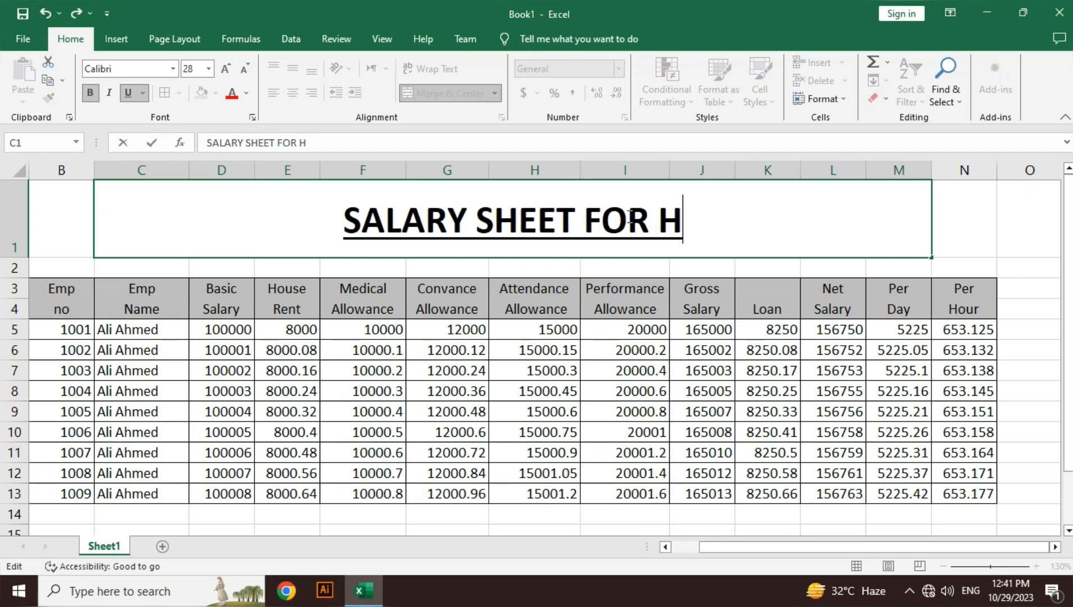
{"action": "key", "text": "BackSpace"}
{"action": "type", "text": "THE M"}
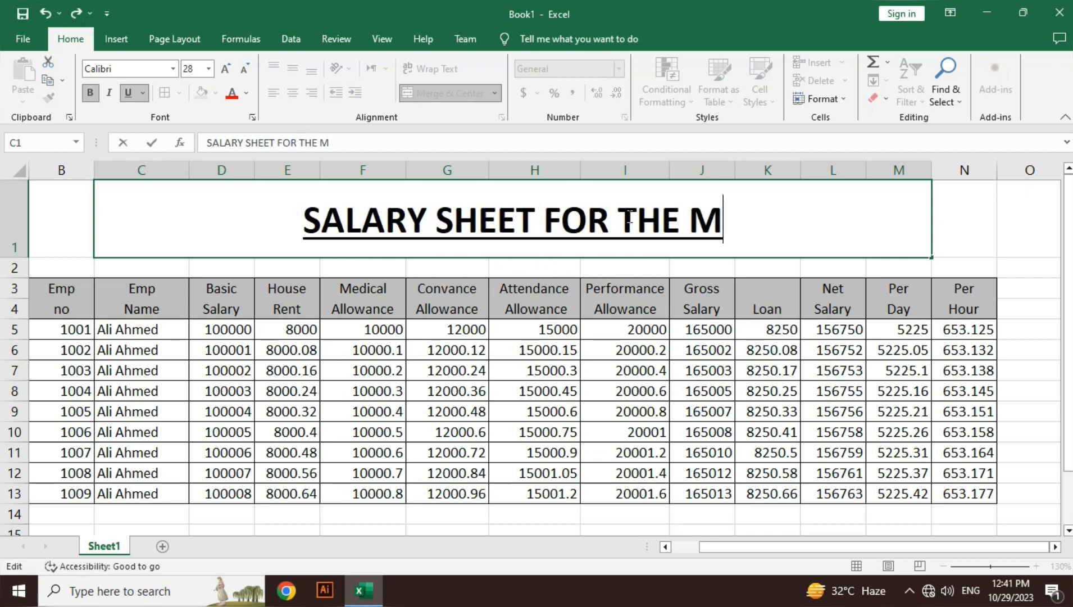
{"action": "type", "text": "ONTH OF "}
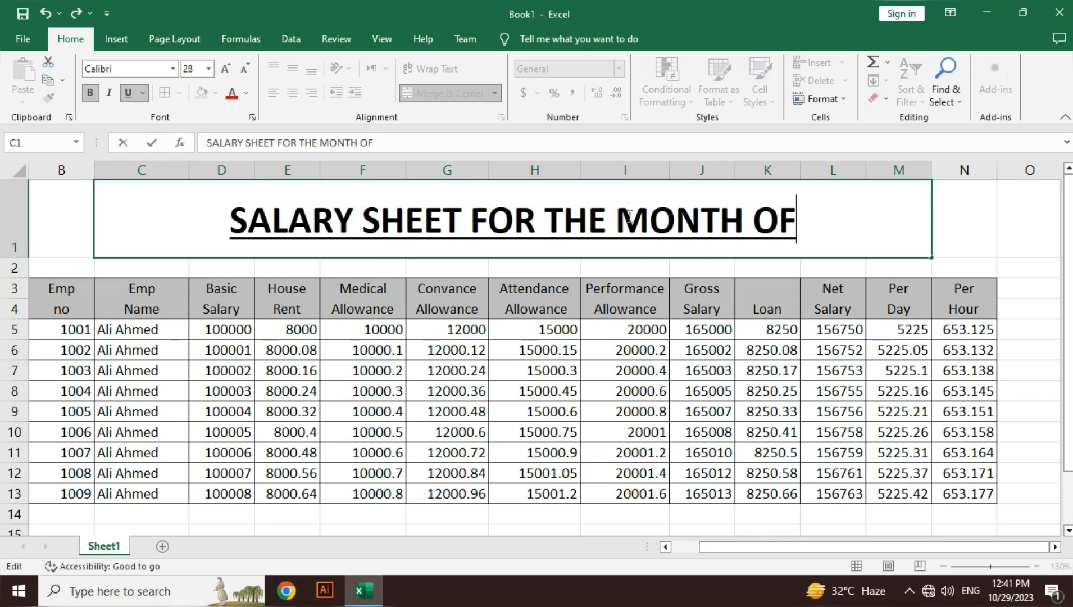
{"action": "type", "text": "JANU"}
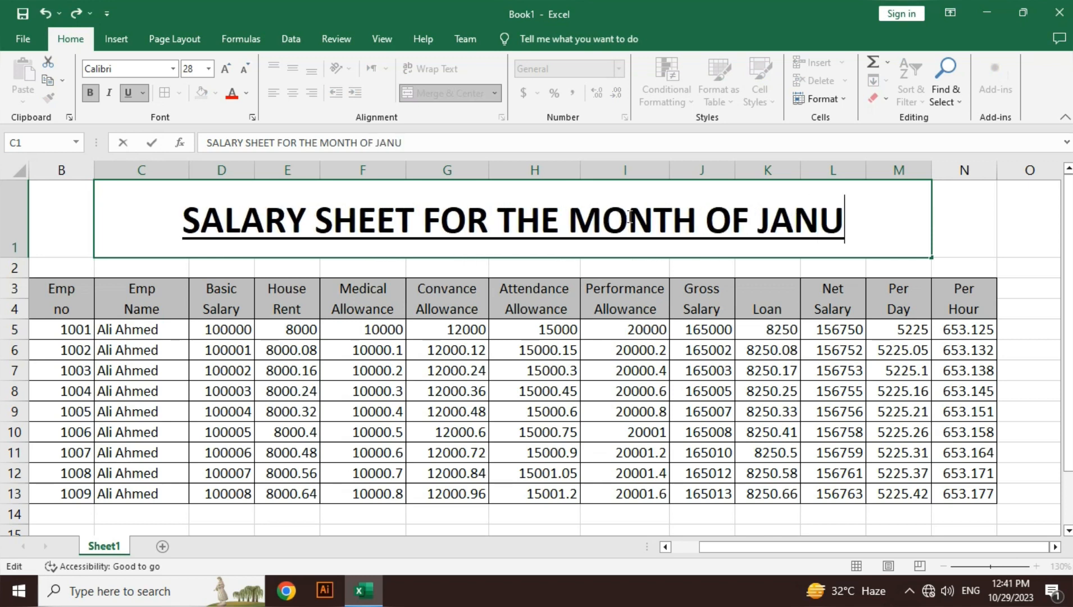
{"action": "type", "text": "ARY"}
{"action": "key", "text": "Return"}
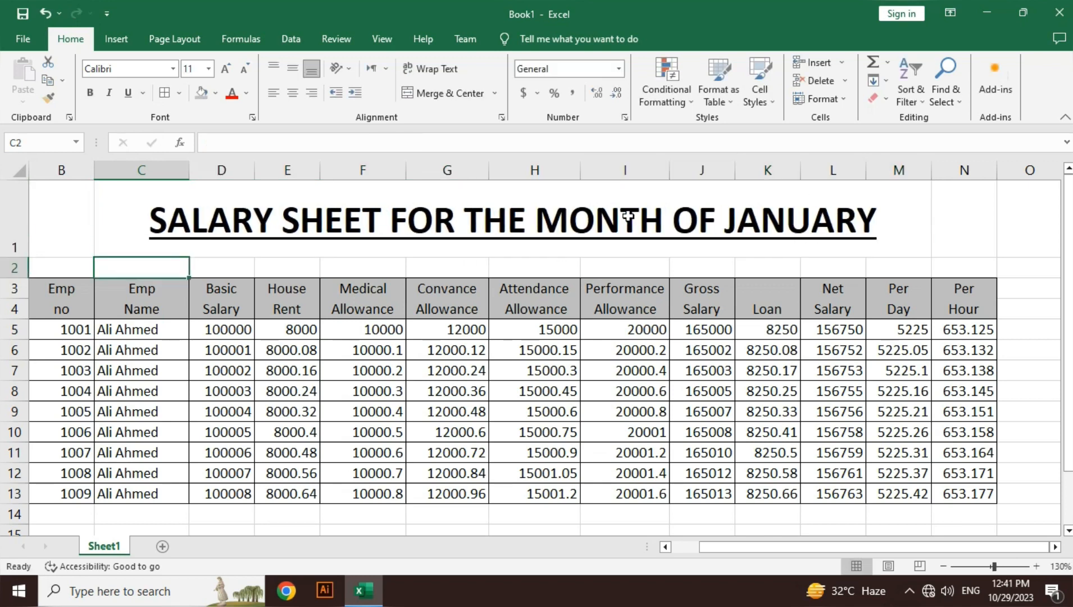